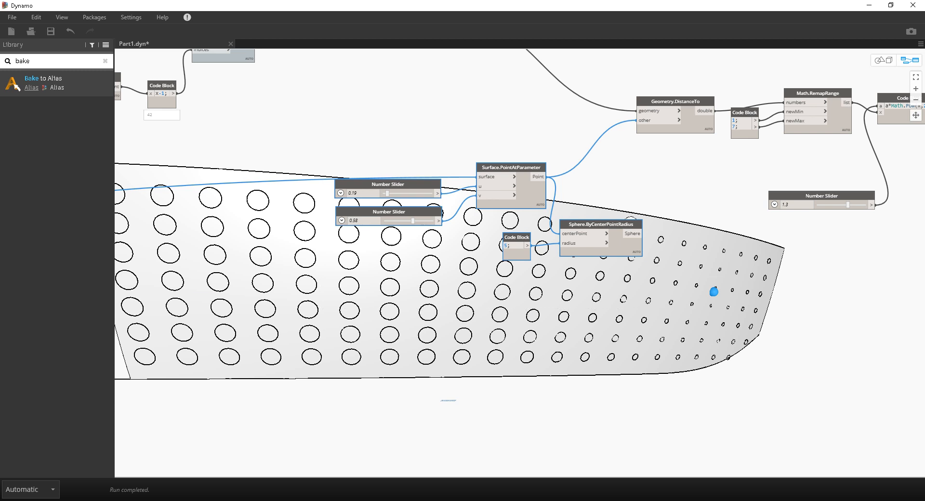
Paste two copies of the attractor node group (sliders, Surface.PointAtParameter, Code Block and sphere) and stack them below the original.
key("ctrl+v")
key("ctrl+v")
middle_click_drag(713, 410, 543, 241)
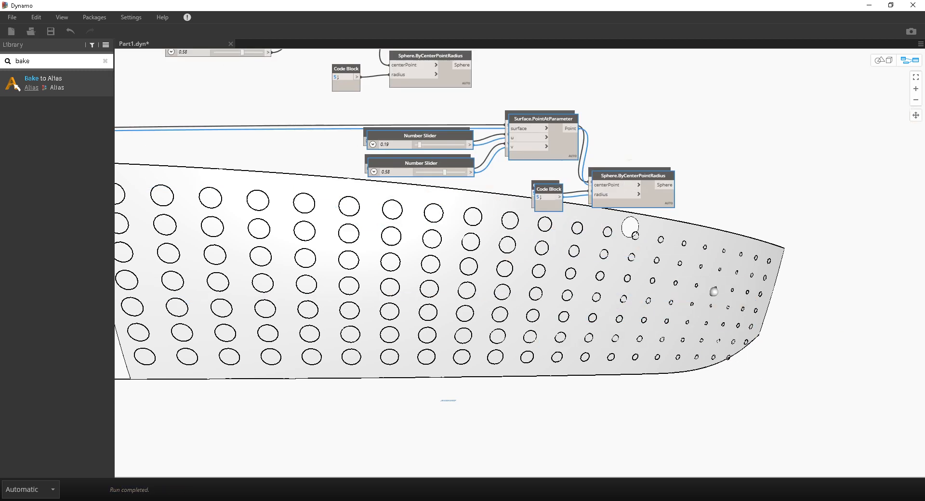
left_click_drag(543, 119, 373, 331)
left_click_drag(752, 223, 463, 82)
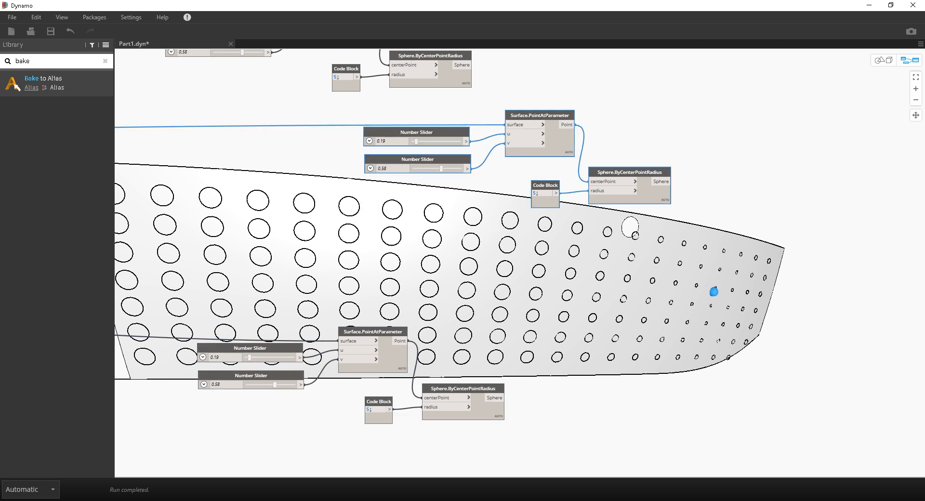
left_click_drag(540, 115, 373, 156)
middle_click_drag(373, 156, 576, 184)
scroll(596, 213, "up", 2)
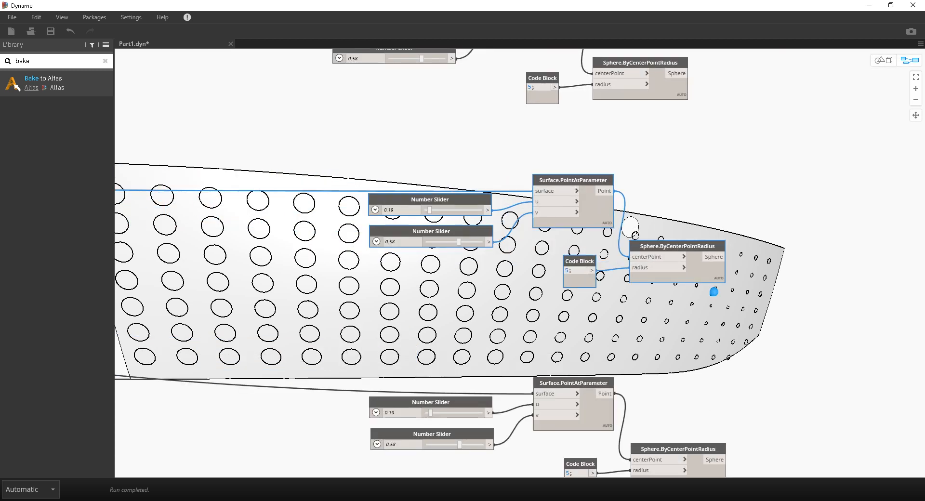
Set the middle attractor group's u slider to 0.97, and the original group's sliders to u 0.14 and v 0.73.
left_click_drag(429, 210, 452, 210)
key("ctrl+b")
scroll(631, 227, "down", 8)
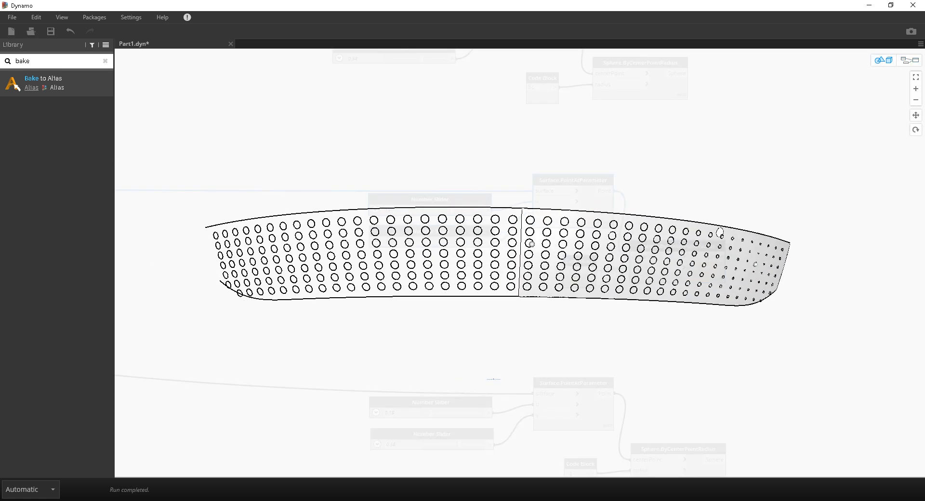
left_click(916, 77)
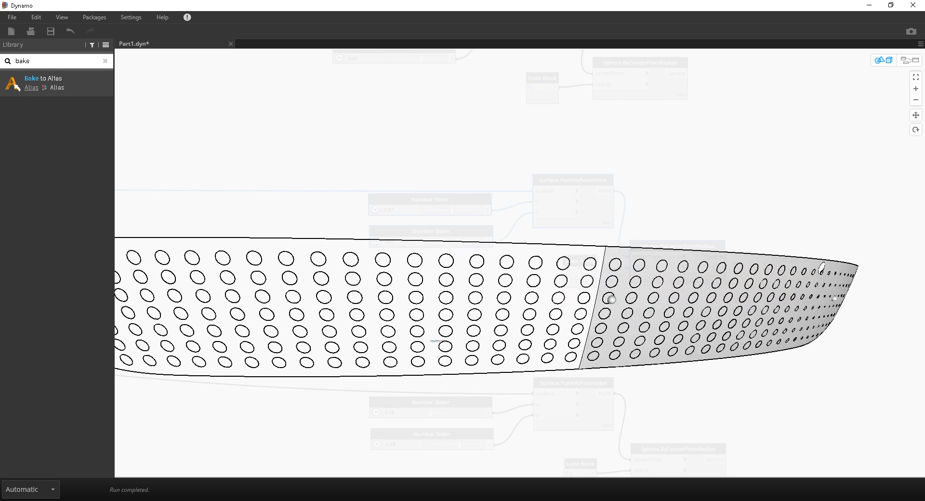
left_click(915, 77)
key("ctrl+b")
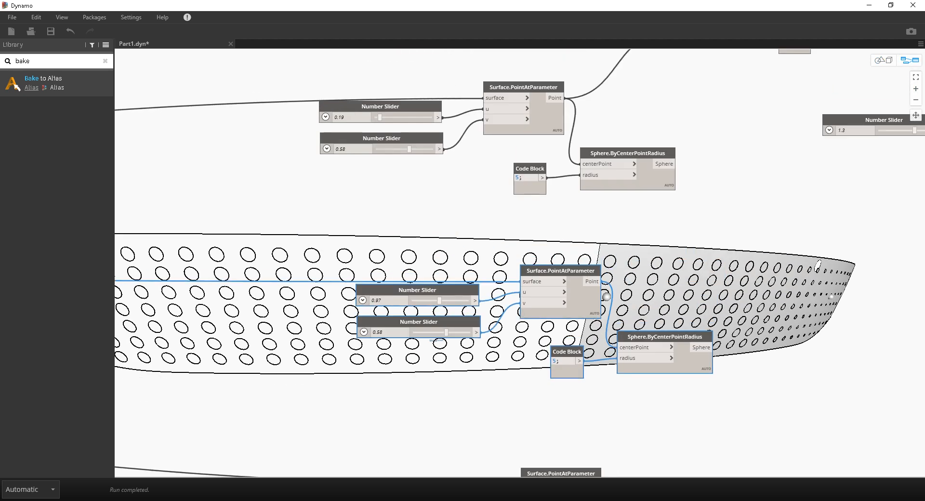
left_click_drag(380, 117, 379, 117)
left_click_drag(409, 149, 417, 149)
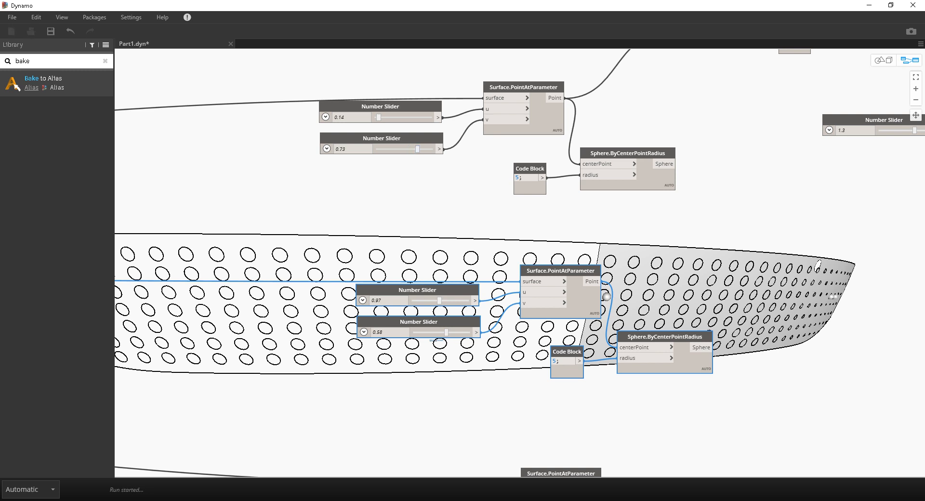
Set the third attractor group's sliders to u 1.52 and v 0.32 to place its sphere elsewhere on the surface.
middle_click_drag(482, 212, 385, 116)
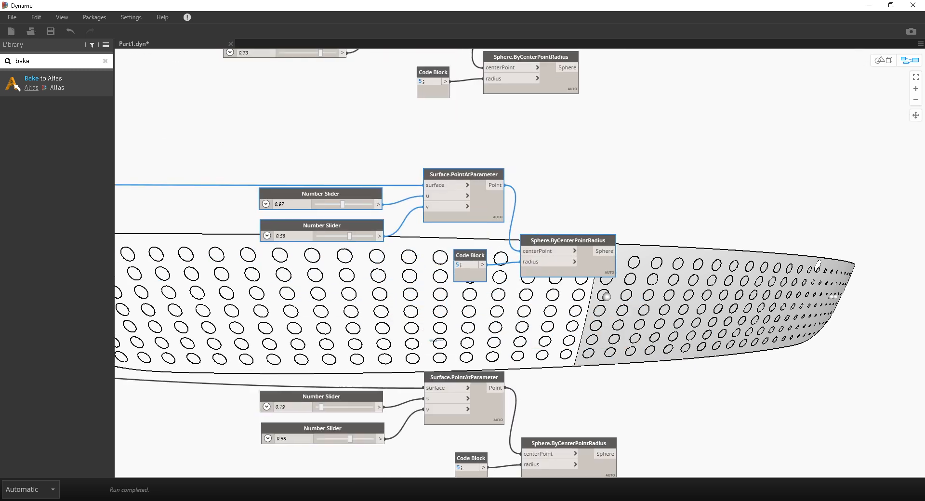
middle_click_drag(530, 328, 599, 256)
left_click(637, 372)
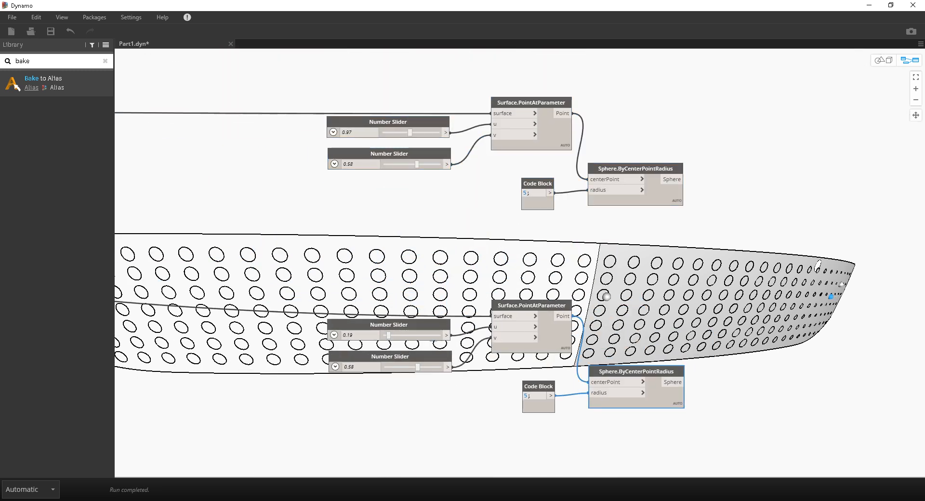
middle_click_drag(502, 410, 520, 408)
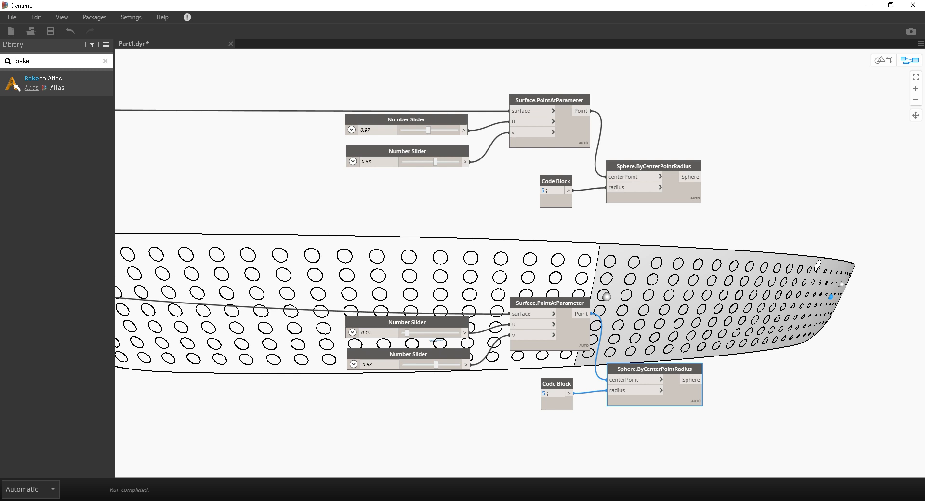
left_click_drag(407, 333, 447, 332)
left_click(884, 60)
scroll(520, 270, "down", 4)
right_click_drag(520, 270, 497, 278)
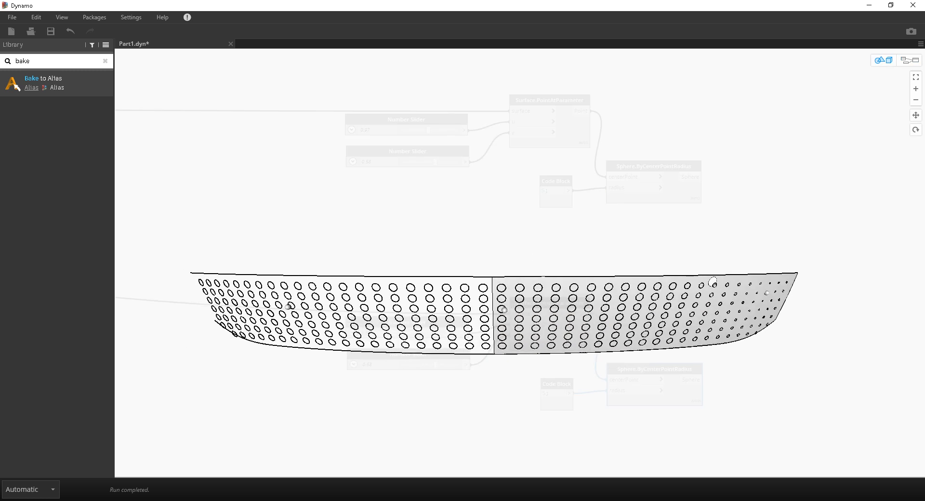
key("ctrl+b")
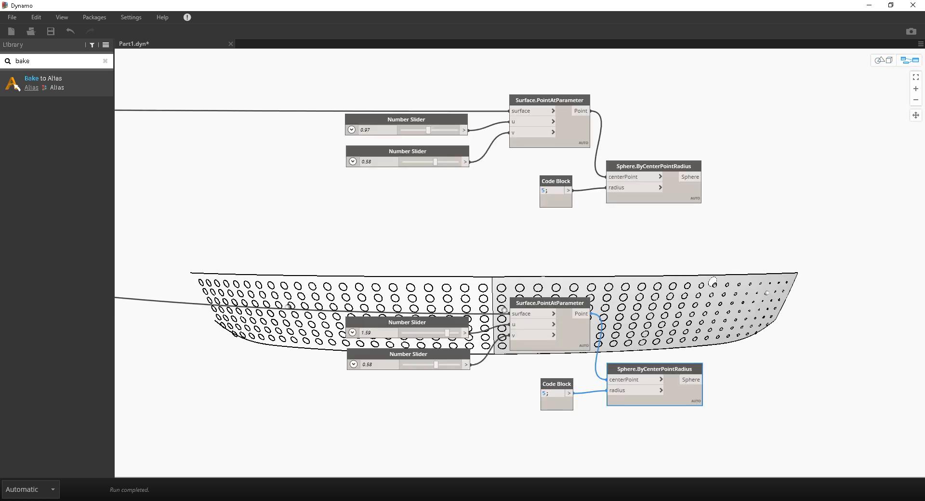
middle_click_drag(525, 290, 488, 144)
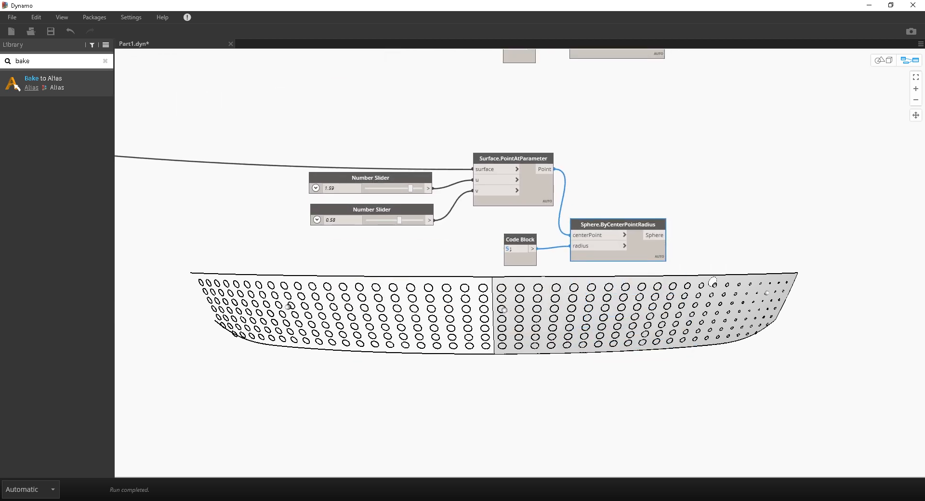
left_click_drag(399, 220, 384, 220)
left_click_drag(410, 188, 409, 187)
Move the Geometry.DistanceTo node and its downstream nodes away from the attractor groups to make room.
scroll(579, 232, "down", 2)
middle_click_drag(579, 232, 292, 423)
scroll(341, 393, "down", 3)
left_click(302, 191)
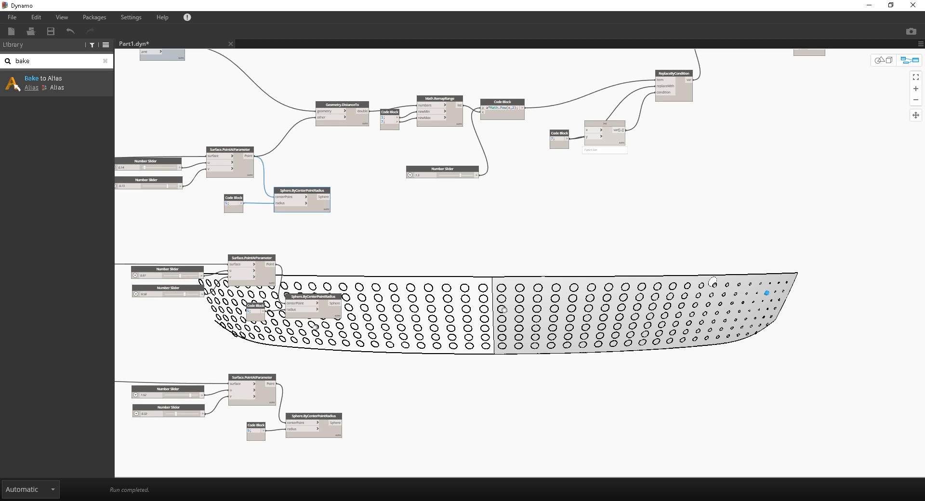
left_click_drag(253, 259, 249, 253)
middle_click_drag(395, 222, 296, 328)
left_click_drag(807, 303, 296, 113)
left_click_drag(341, 205, 531, 175)
middle_click_drag(243, 232, 447, 201)
Duplicate the Geometry.DistanceTo node below the original and connect the second attractor point to its other input.
scroll(404, 118, "up", 3)
left_click(408, 101)
left_click_drag(444, 192, 530, 194)
key("ctrl+v")
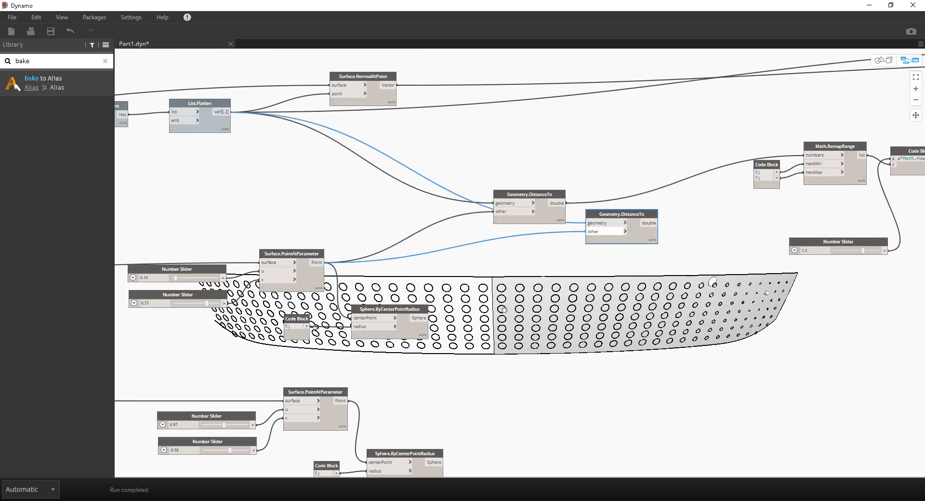
left_click_drag(622, 212, 534, 344)
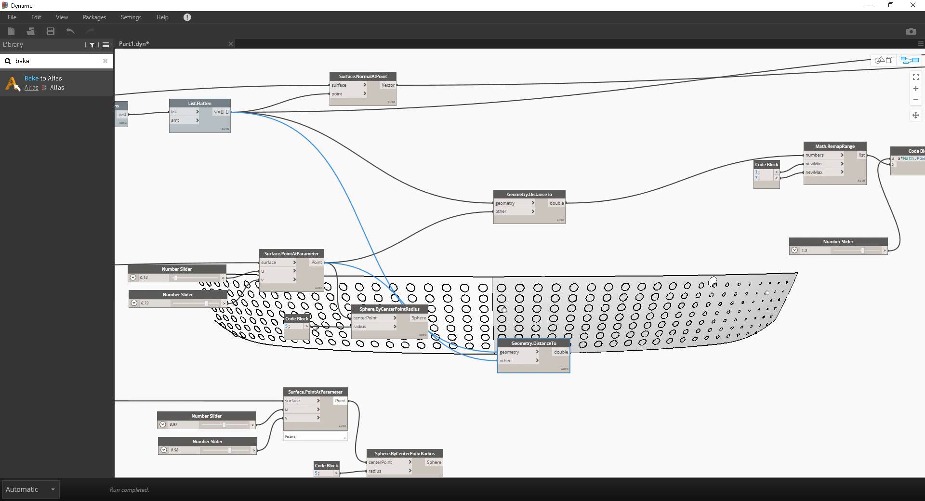
left_click_drag(349, 401, 498, 361)
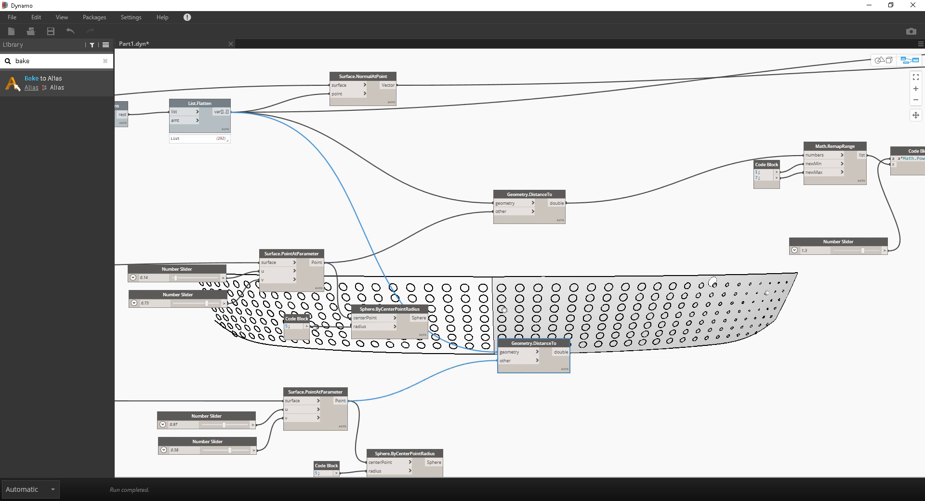
left_click(200, 123)
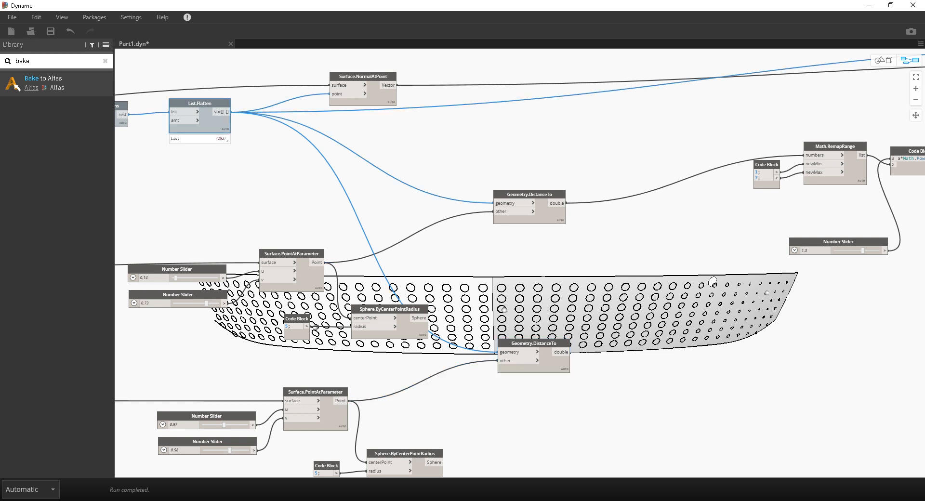
Create a third Geometry.DistanceTo node below the second, connect the third attractor point to its other input, and preview its distances.
middle_click_drag(434, 395, 454, 198)
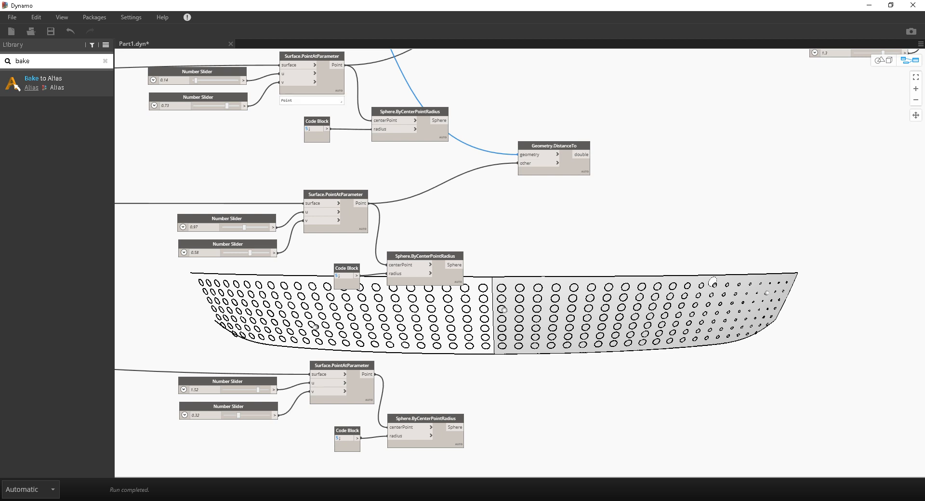
middle_click_drag(425, 86, 350, 143)
left_click_drag(476, 53, 484, 75)
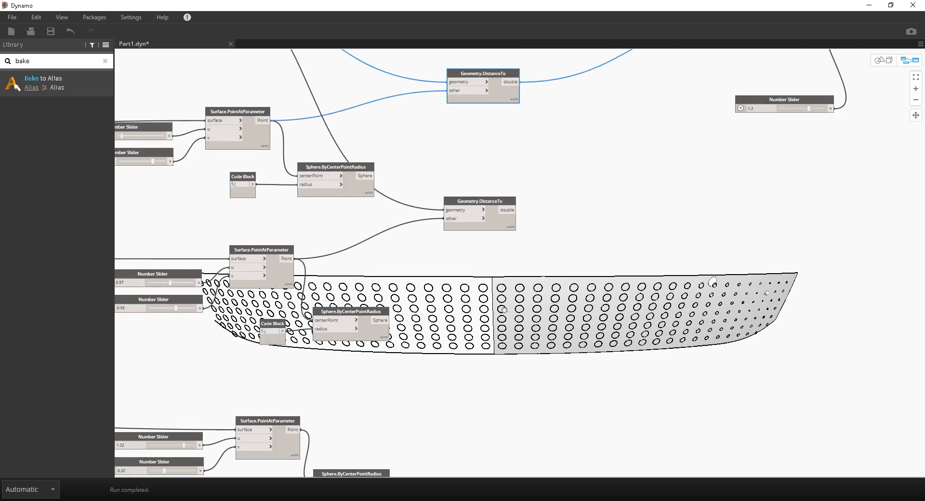
left_click(479, 202)
key("ctrl+c")
key("ctrl+v")
left_click_drag(554, 205, 483, 369)
middle_click_drag(483, 369, 344, 387)
left_click(302, 351)
left_click(459, 308)
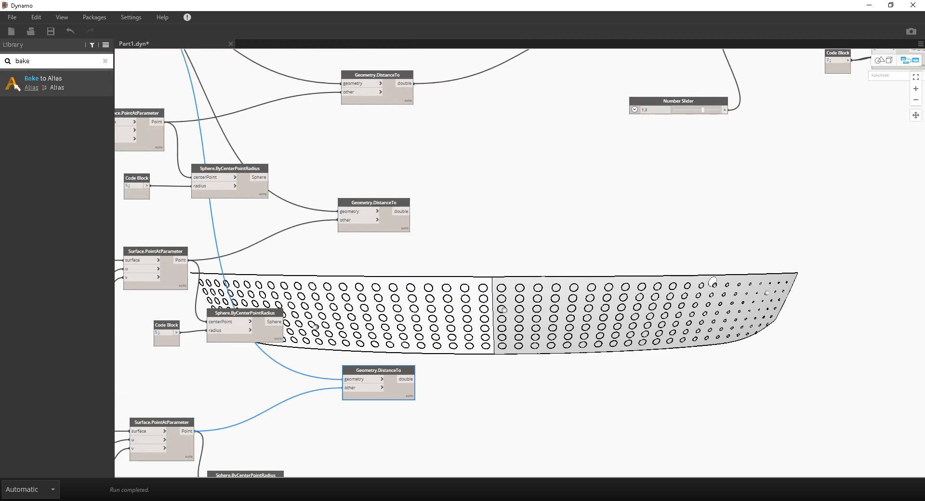
mouse_move(374, 223)
mouse_move(379, 395)
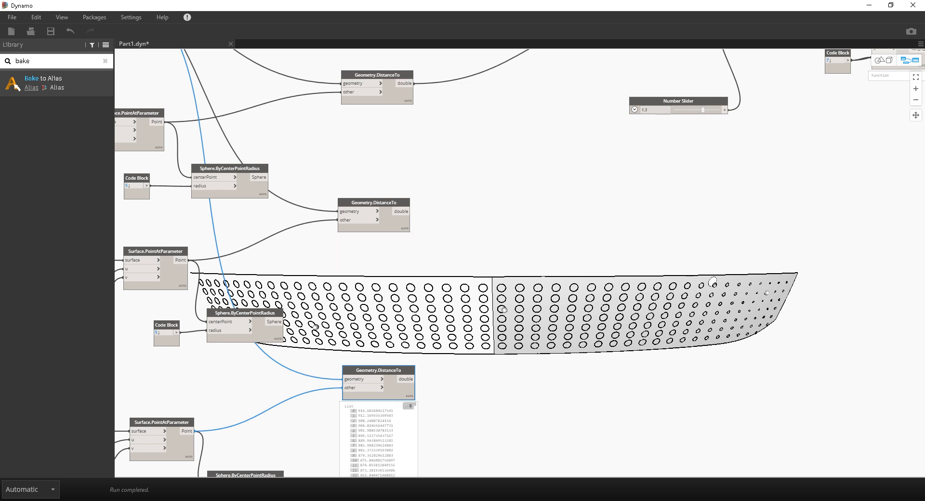
Move the remap, power formula, slider and condition nodes farther from the three Geometry.DistanceTo nodes.
scroll(379, 396, "down", 3)
middle_click_drag(379, 395, 257, 423)
left_click_drag(814, 117, 502, 215)
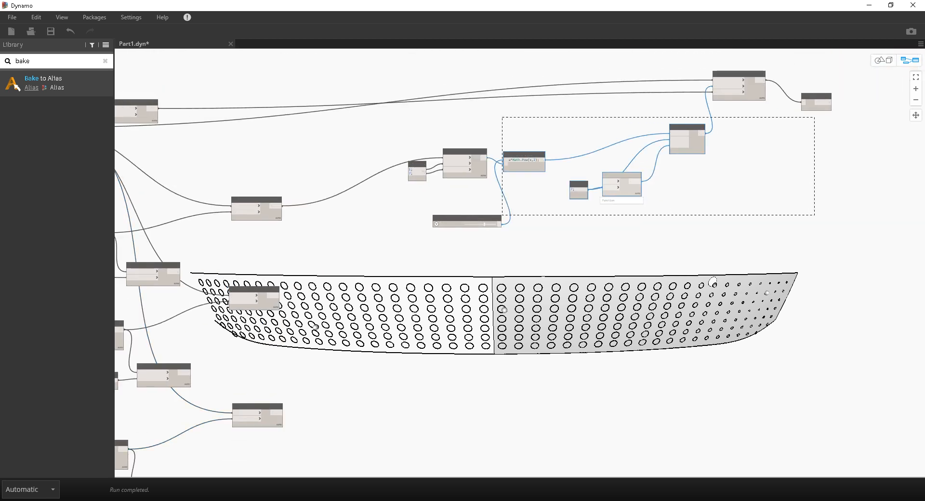
left_click_drag(502, 117, 390, 56)
left_click_drag(472, 172, 640, 162)
middle_click_drag(641, 162, 640, 122)
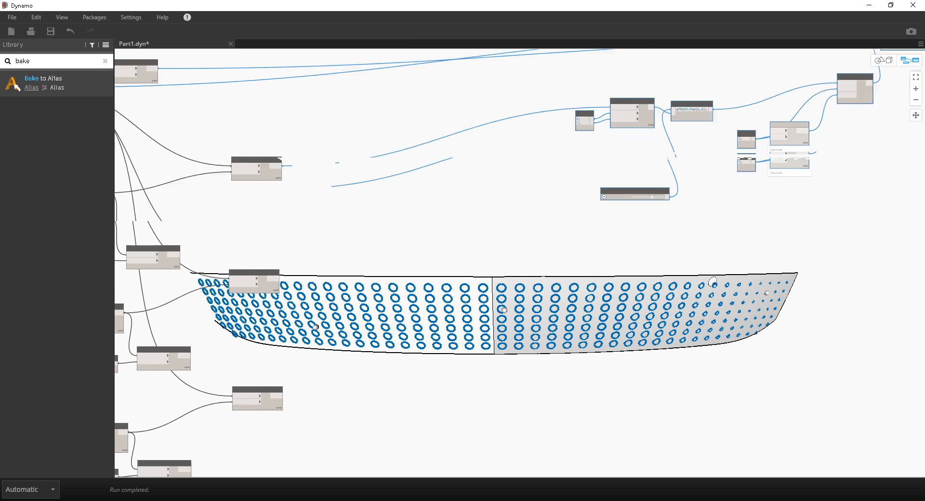
Add a List Create node beside the Geometry.DistanceTo nodes and extend it to three item inputs.
scroll(231, 314, "up", 5)
left_click(281, 246)
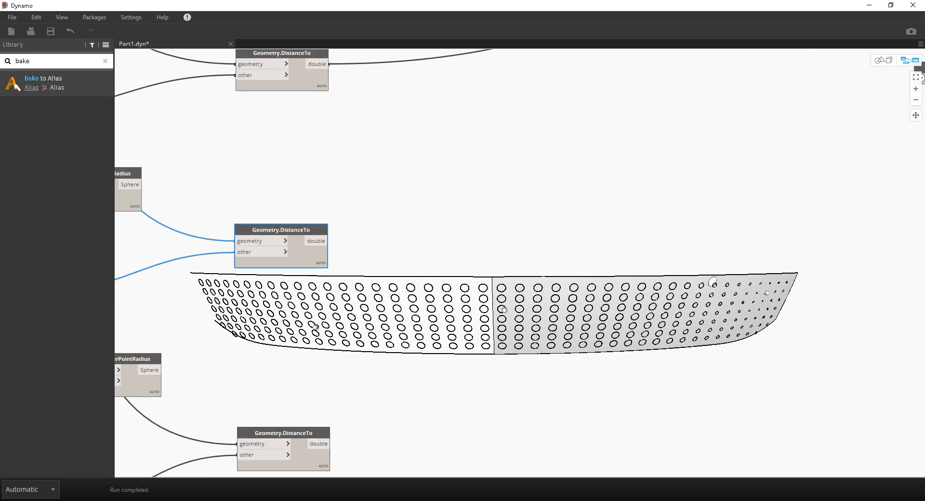
double_click(23, 62)
type("create")
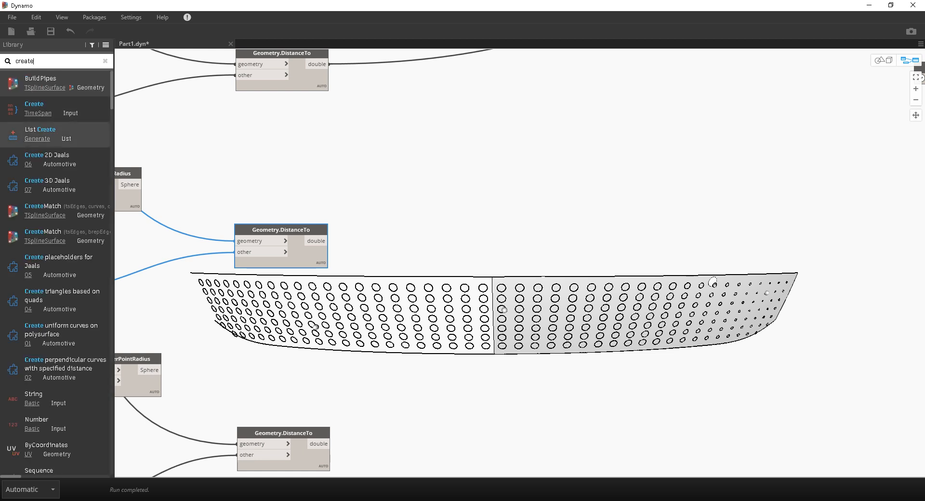
left_click(40, 129)
left_click_drag(525, 248, 447, 203)
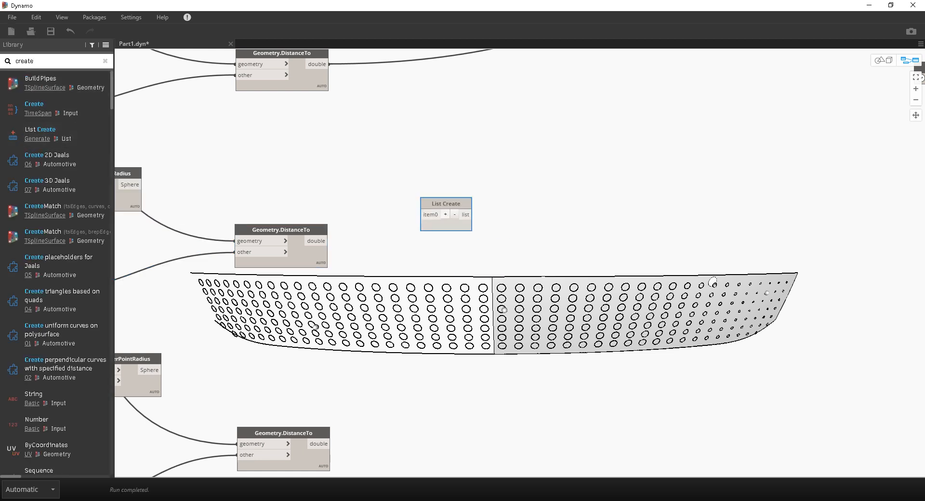
left_click(445, 215)
left_click(445, 215)
Connect the three Geometry.DistanceTo outputs to item0, item1 and item2 of the List Create node.
middle_click_drag(482, 145, 481, 159)
left_click(326, 78)
left_click(420, 229)
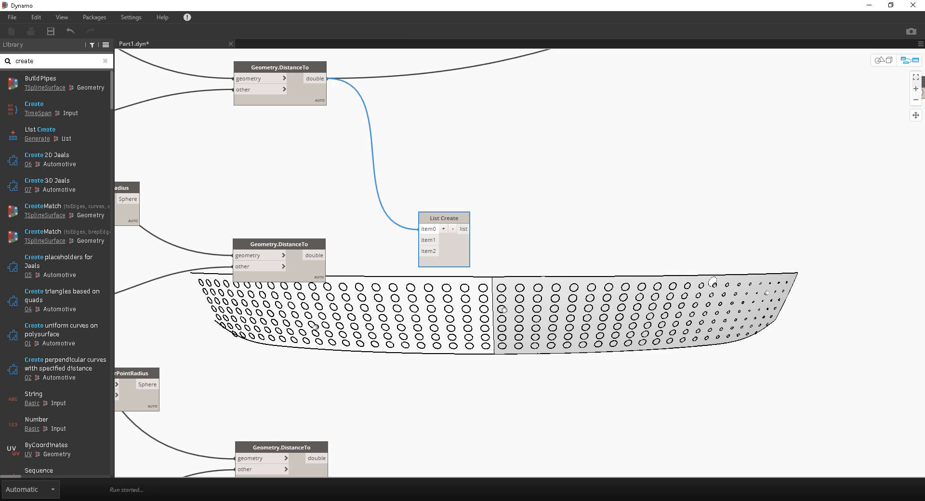
left_click(326, 256)
left_click(420, 240)
middle_click_drag(421, 240, 413, 162)
left_click(310, 380)
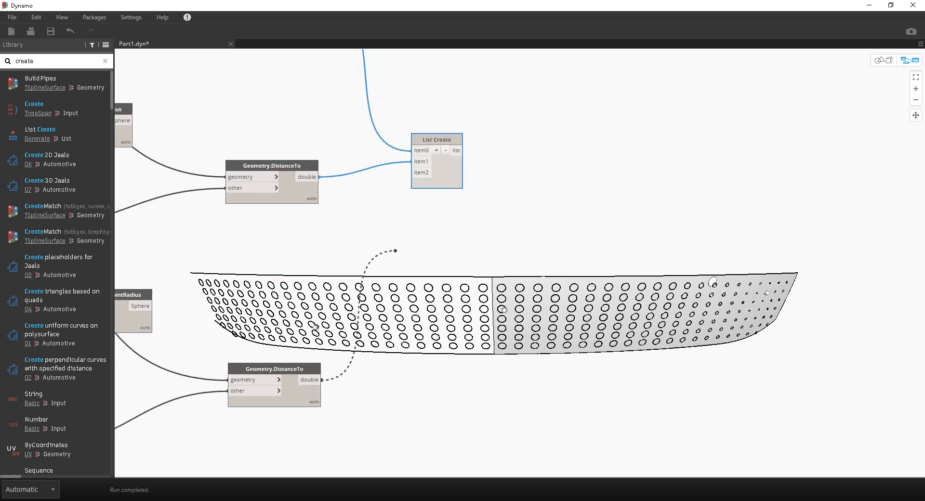
left_click(420, 173)
left_click(310, 380)
left_click(413, 172)
left_click_drag(437, 139, 437, 149)
Examine the List Create output by expanding and collapsing its sublists of distances.
scroll(445, 177, "up", 3)
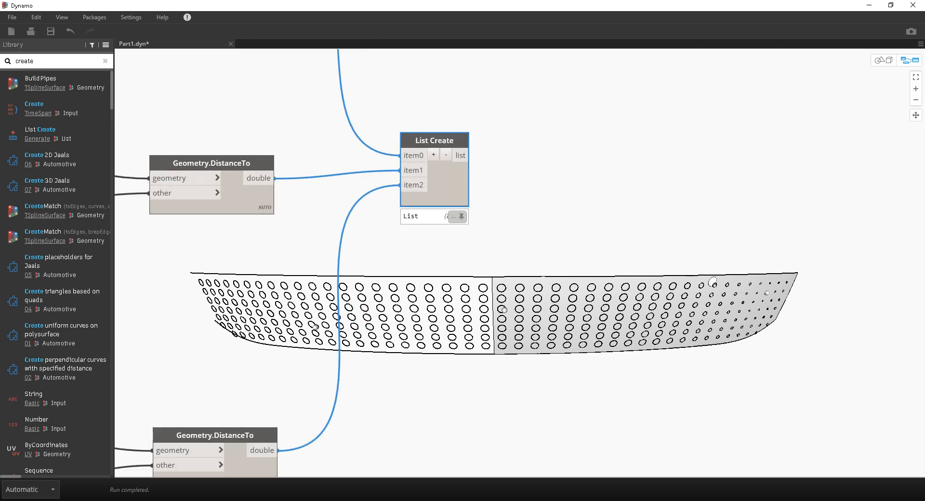
scroll(340, 317, "down", 3)
scroll(413, 230, "up", 1)
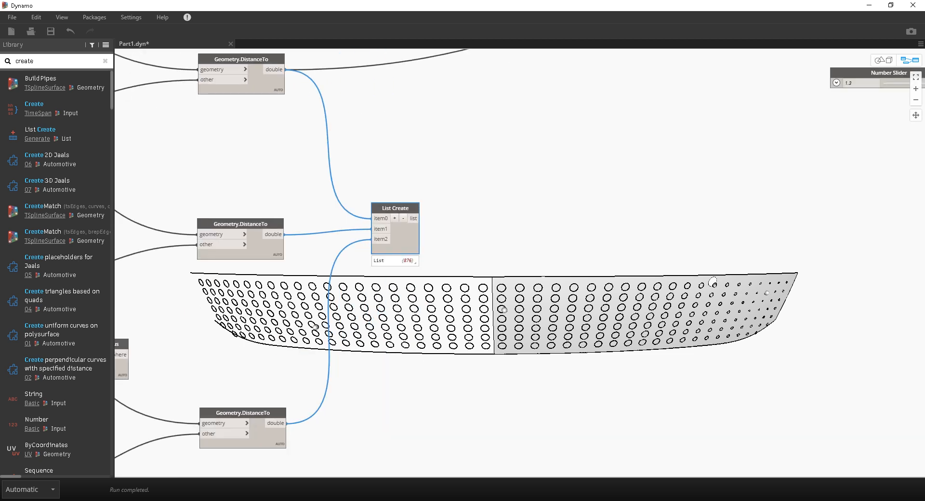
mouse_move(415, 265)
scroll(416, 281, "up", 3)
left_click(331, 260)
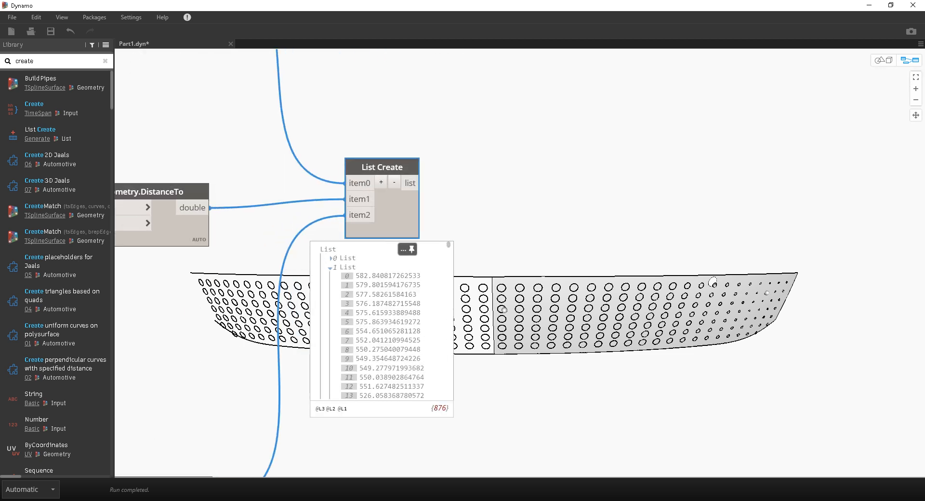
left_click(330, 268)
left_click(330, 277)
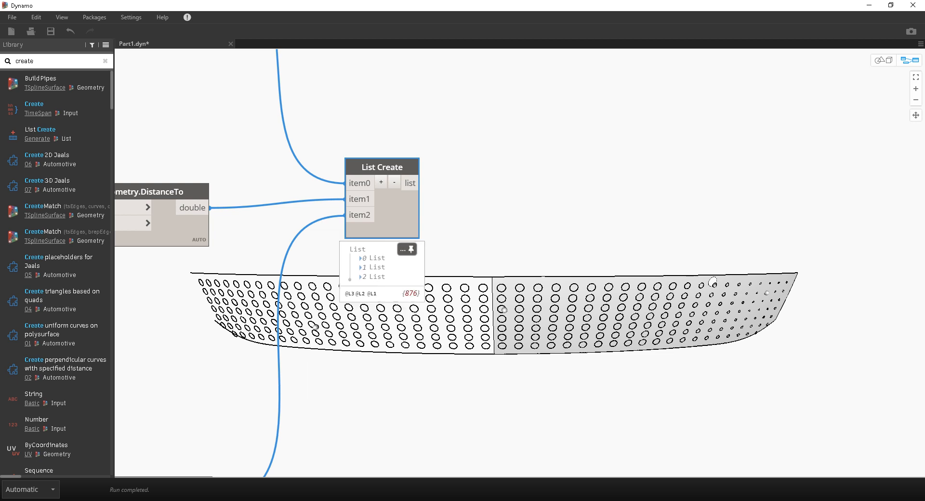
scroll(463, 266, "up", 5)
scroll(454, 204, "down", 4)
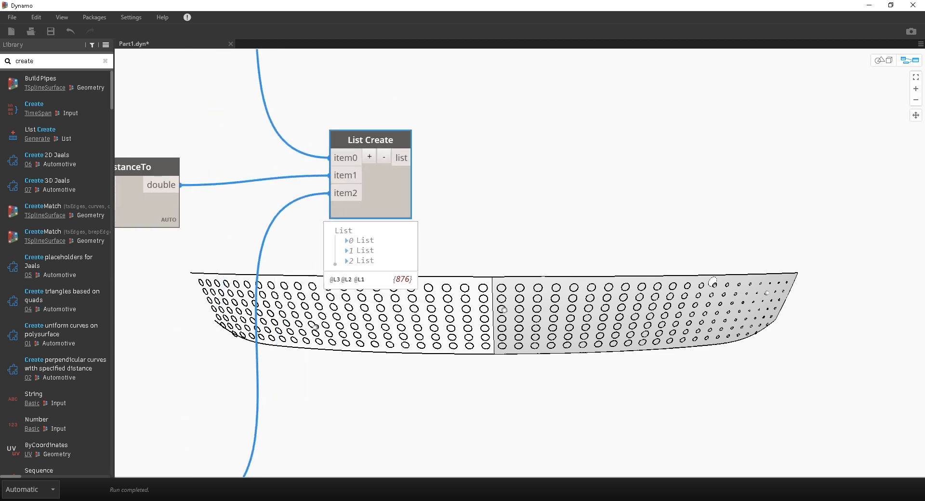
scroll(457, 100, "up", 1)
left_click(330, 263)
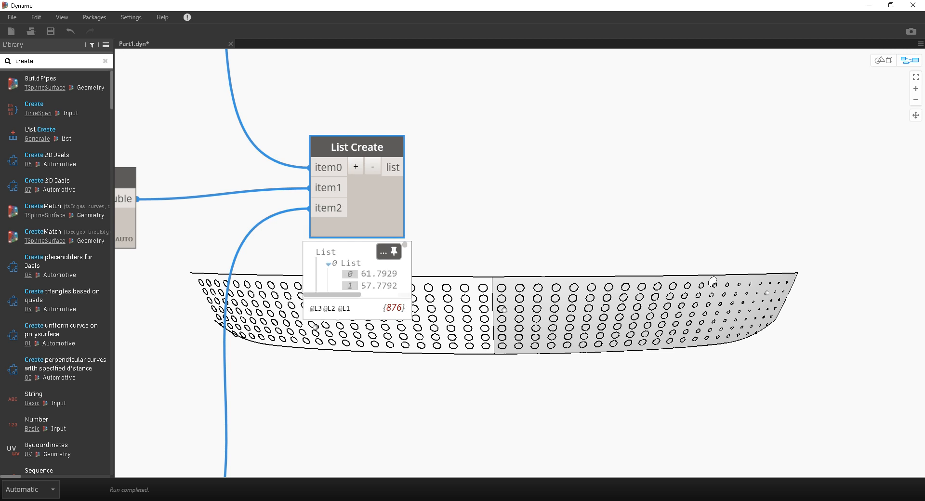
Read through the first distance sublist of the List Create output to its end, and unpin the node's preview.
scroll(357, 343, "down", 20)
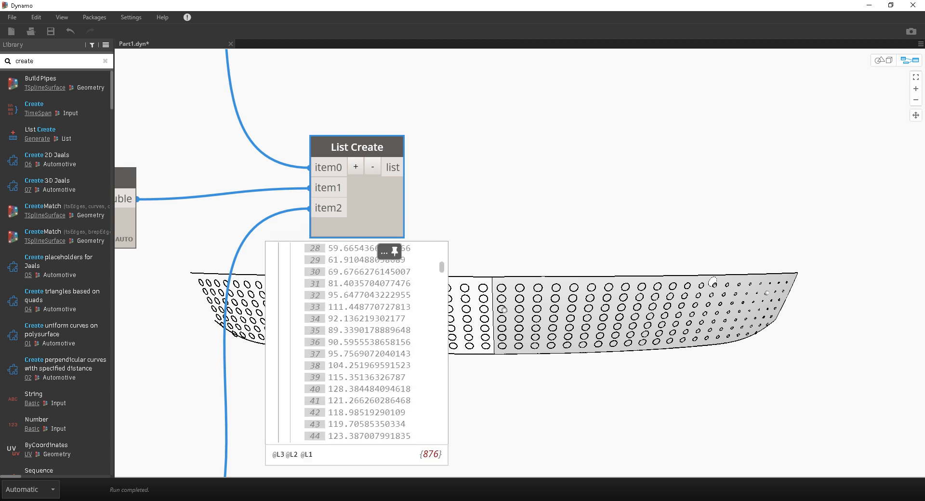
scroll(356, 342, "down", 20)
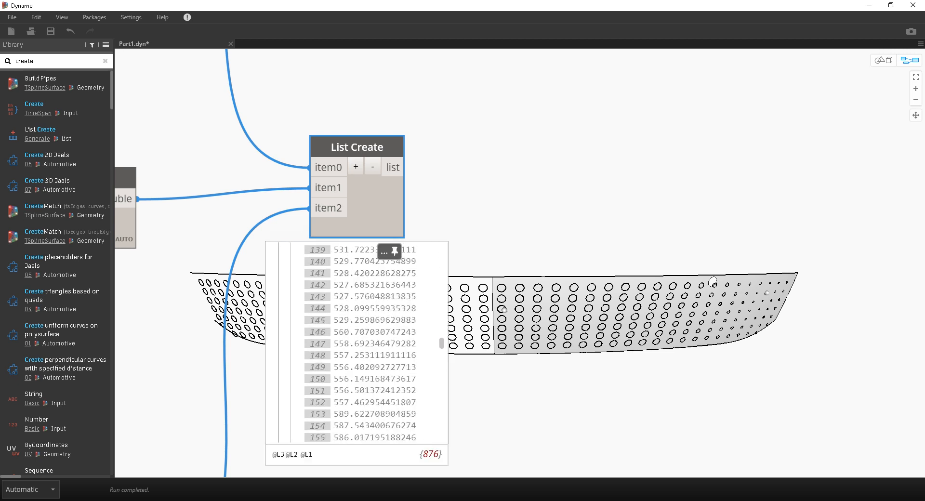
scroll(356, 342, "down", 10)
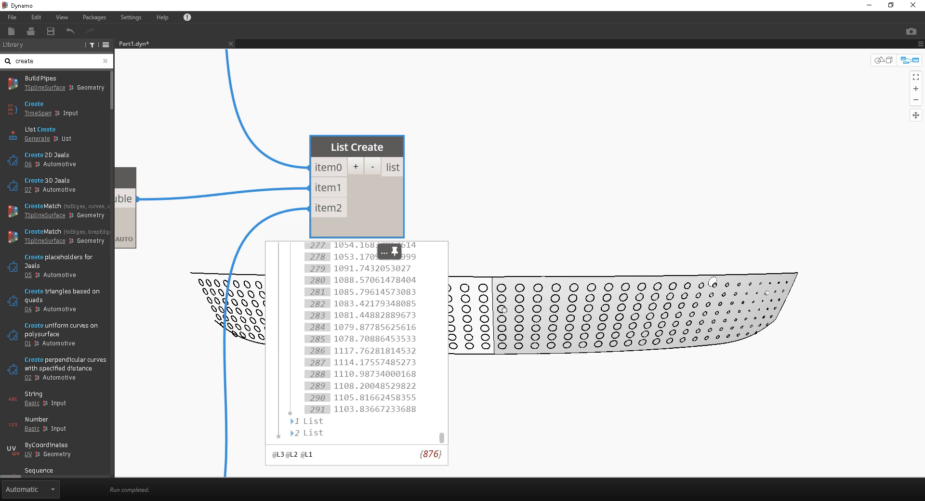
left_click(395, 252)
left_click_drag(374, 207, 365, 212)
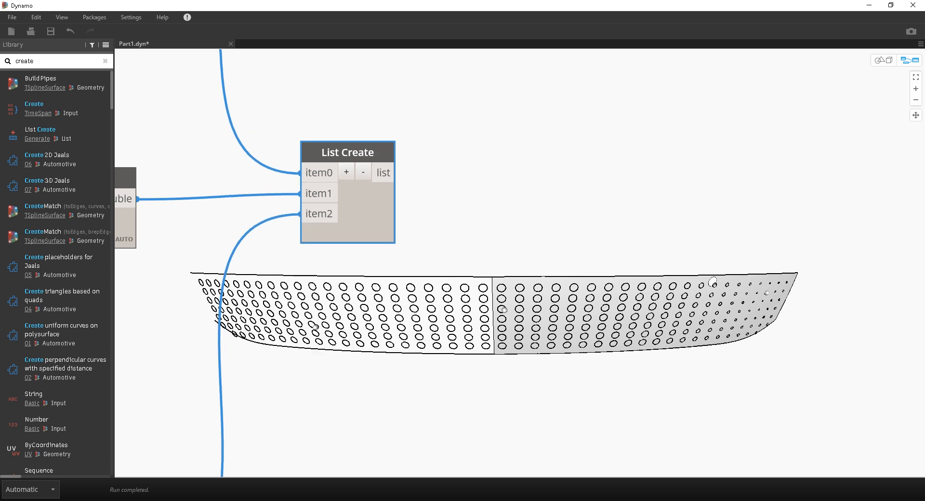
Add a List.Transpose node fed by the List Create output and pin its output preview.
double_click(25, 61)
type("transpo")
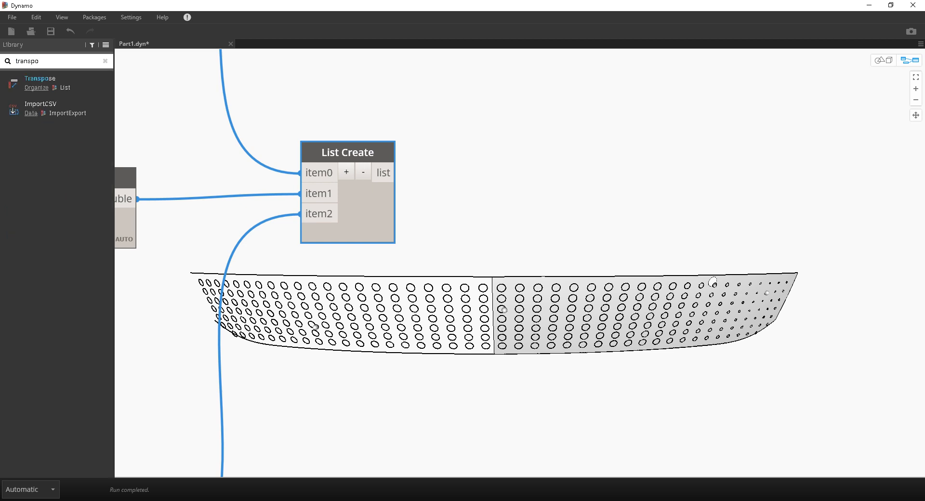
left_click(40, 79)
left_click_drag(396, 172, 496, 269)
left_click_drag(558, 249, 507, 154)
left_click(558, 217)
middle_click_drag(558, 218, 359, 188)
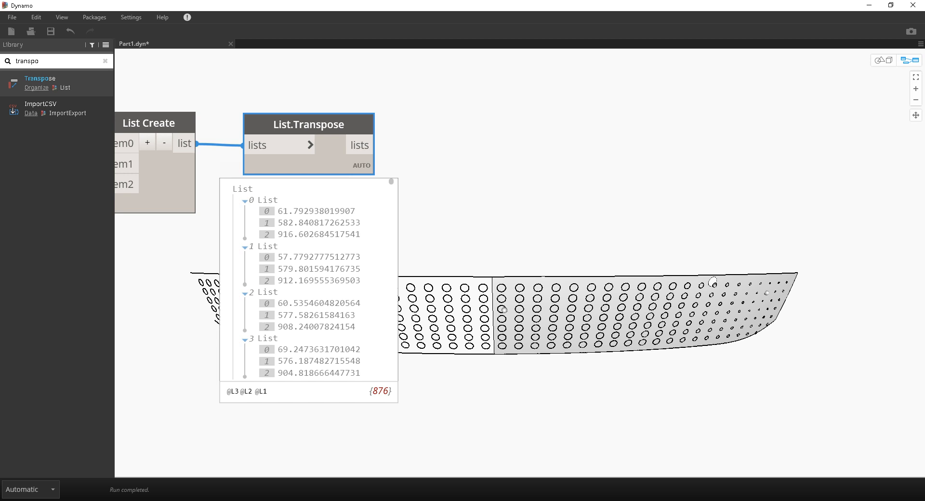
Highlight the circle at index 0 in the Circle.ByCenterPointRadiusNormal output to locate it on the surface, and close the preview.
scroll(723, 228, "down", 4)
middle_click_drag(723, 228, 191, 426)
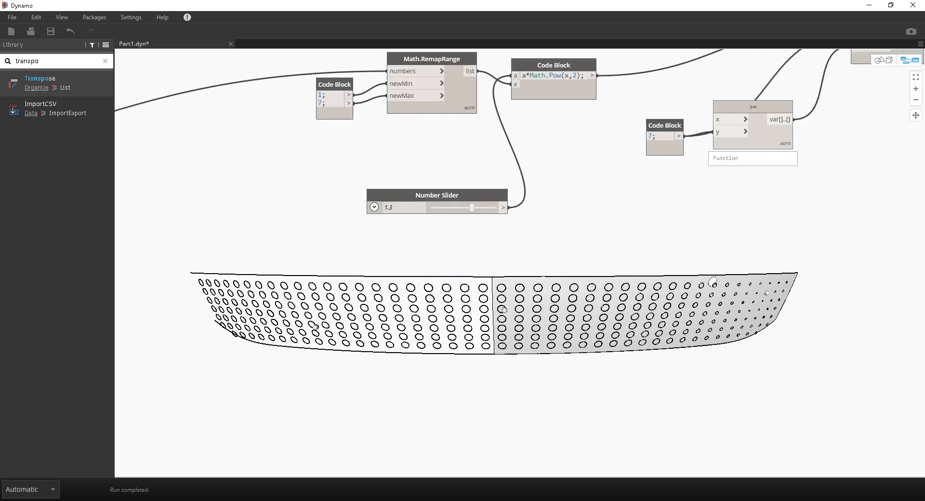
middle_click_drag(771, 159, 349, 337)
mouse_move(597, 126)
left_click(619, 141)
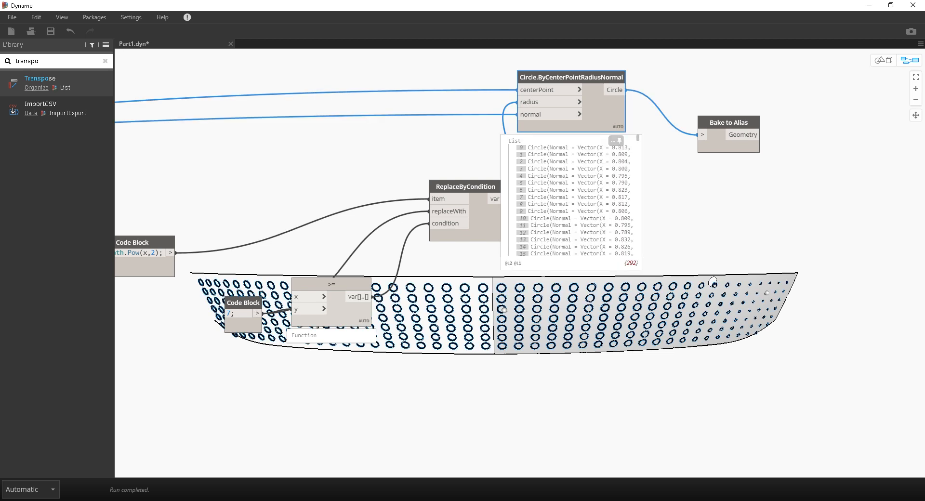
left_click(578, 148)
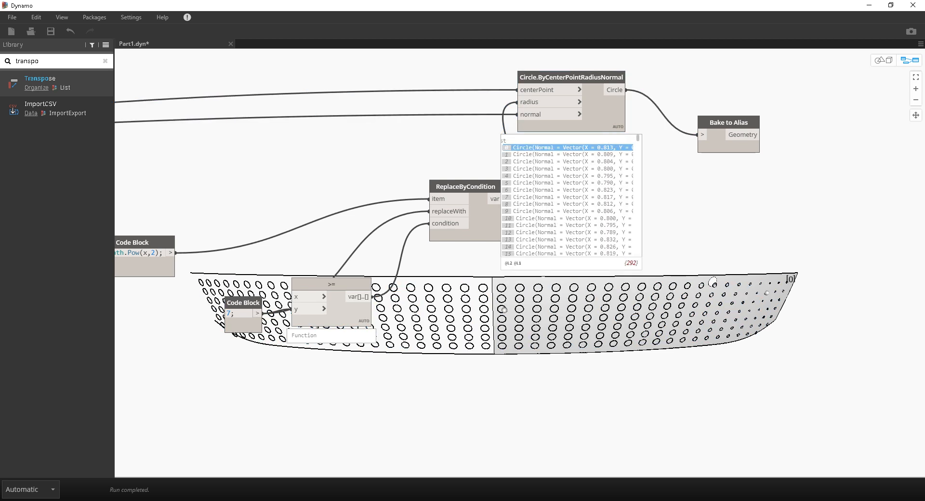
left_click(578, 147)
left_click(595, 113)
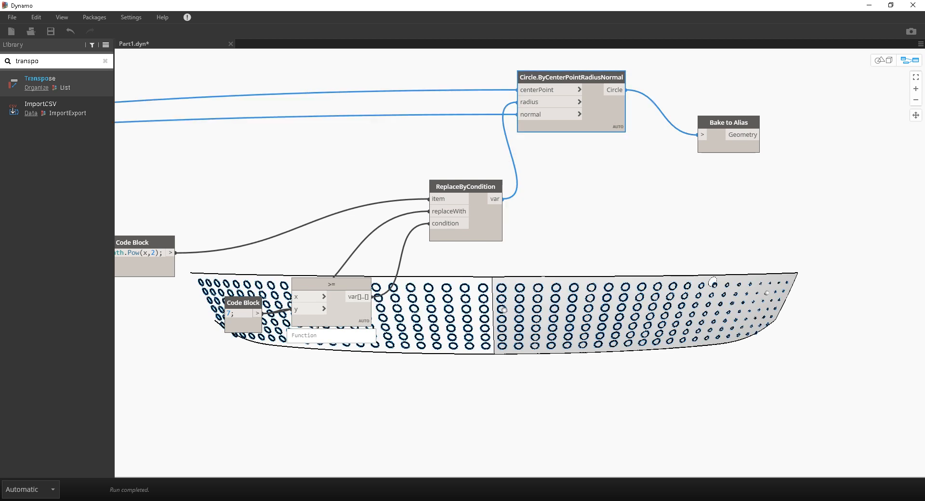
Examine how the three Geometry.DistanceTo nodes feed List Create and how List.Transpose regroups their distances.
scroll(764, 276, "down", 2)
left_click(309, 410)
middle_click_drag(309, 410, 766, 245)
scroll(767, 246, "down", 3)
middle_click_drag(405, 385, 481, 317)
middle_click_drag(416, 204, 458, 180)
scroll(415, 205, "up", 3)
left_click(212, 64)
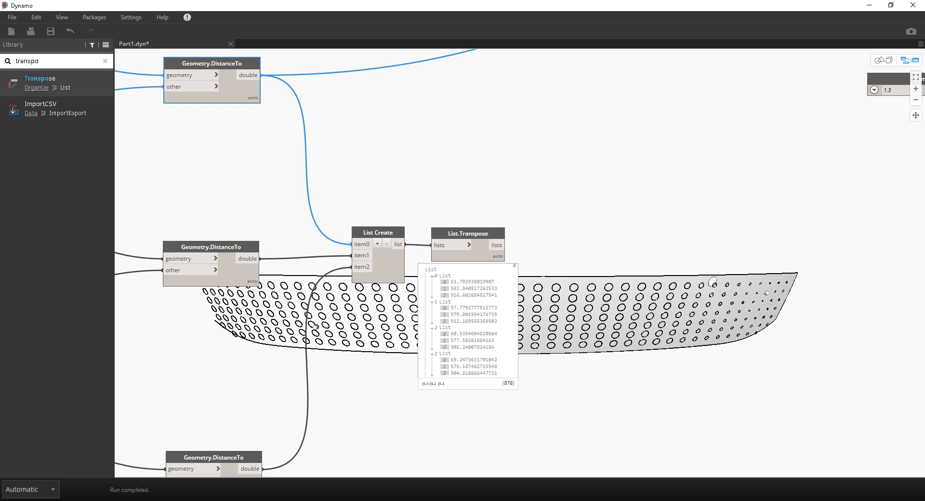
middle_click_drag(530, 308, 518, 239)
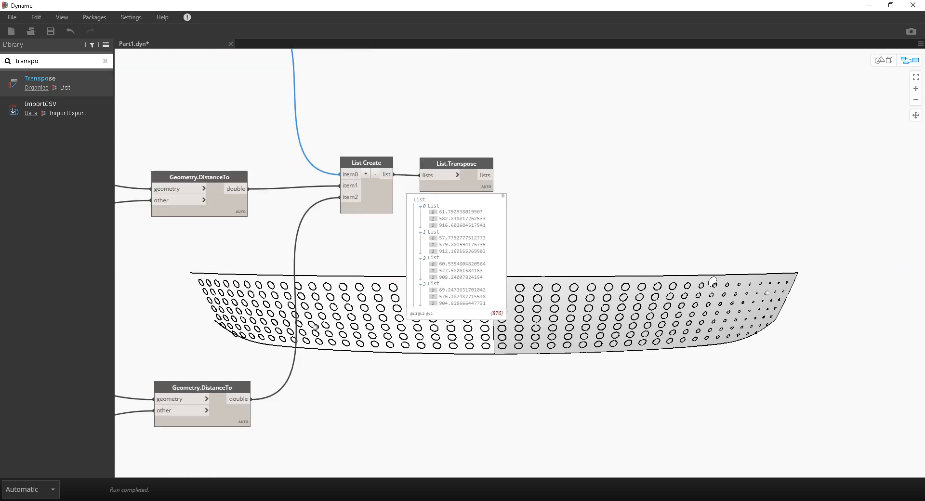
middle_click_drag(488, 200, 491, 136)
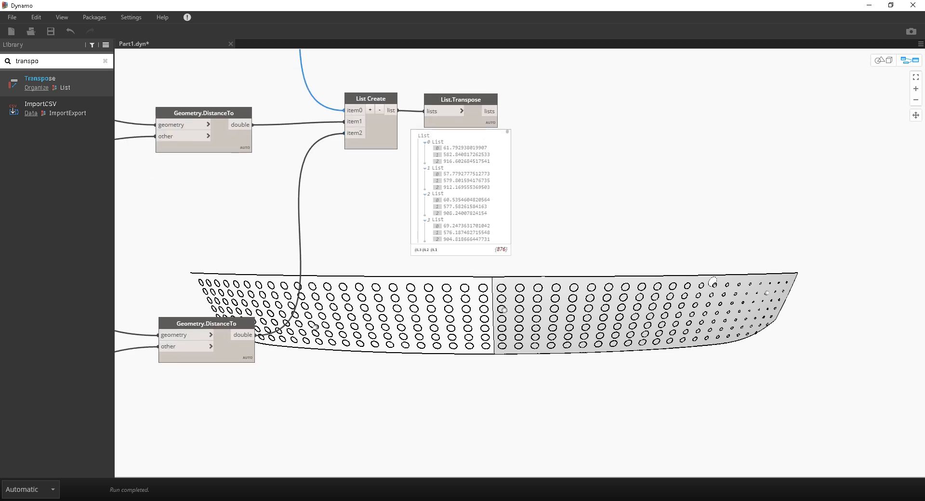
right_click(426, 339)
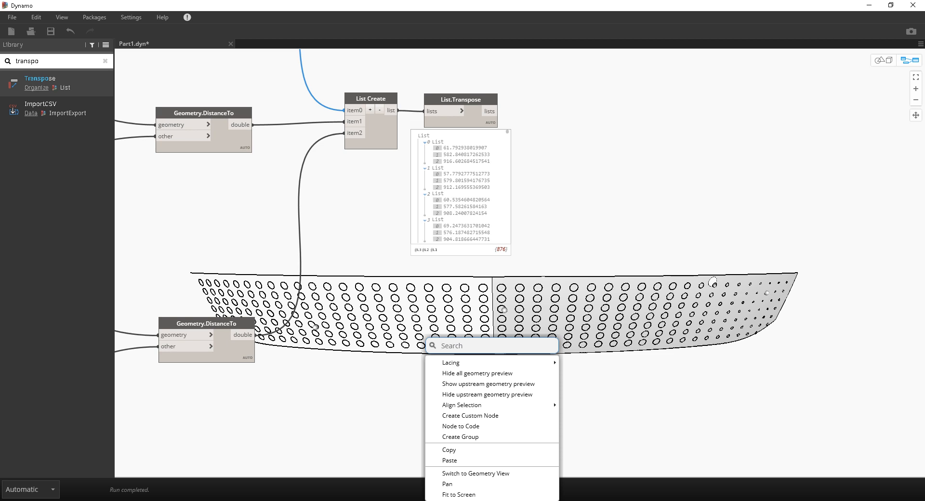
left_click(404, 304)
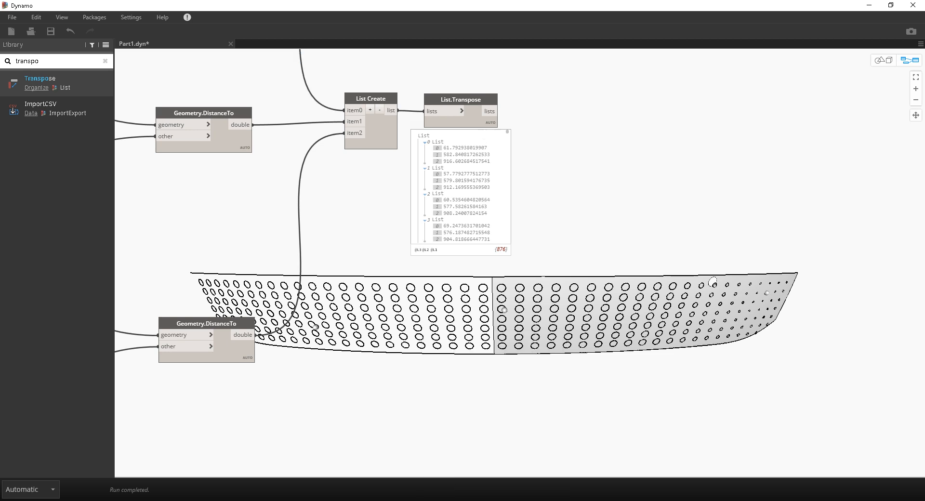
middle_click_drag(535, 183, 537, 197)
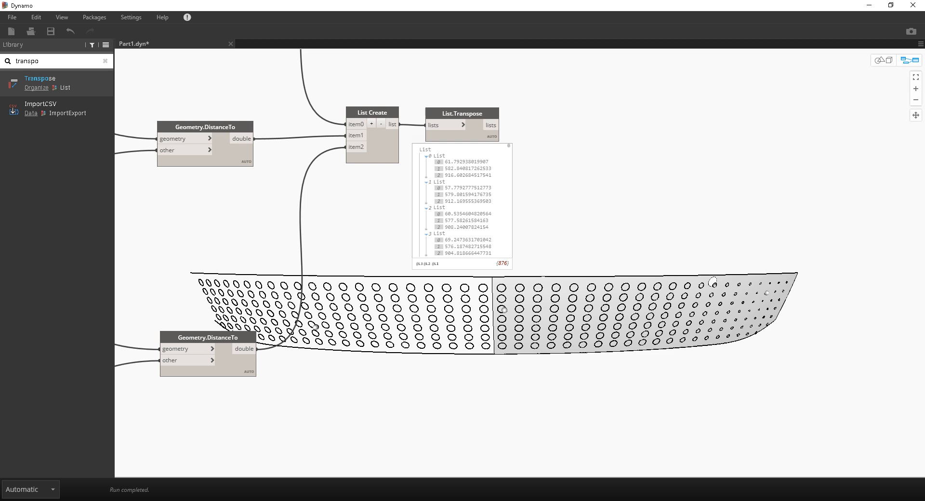
Highlight the sublist at index 159 in the List.Transpose output preview.
middle_click_drag(337, 241, 209, 343)
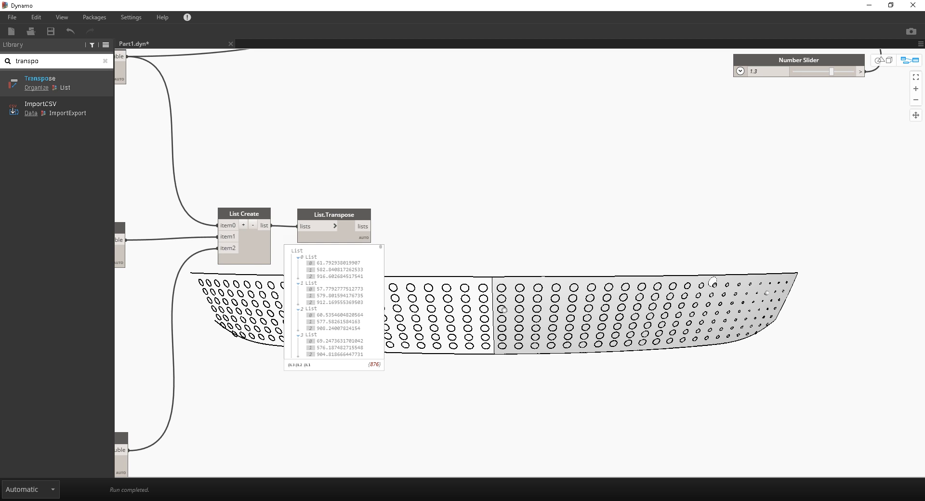
scroll(203, 322, "up", 2)
scroll(506, 275, "up", 1)
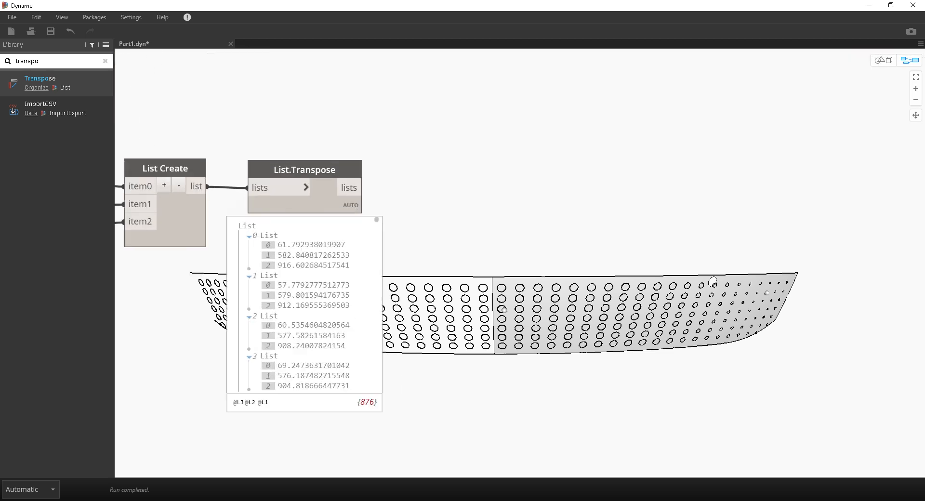
middle_click_drag(507, 276, 506, 291)
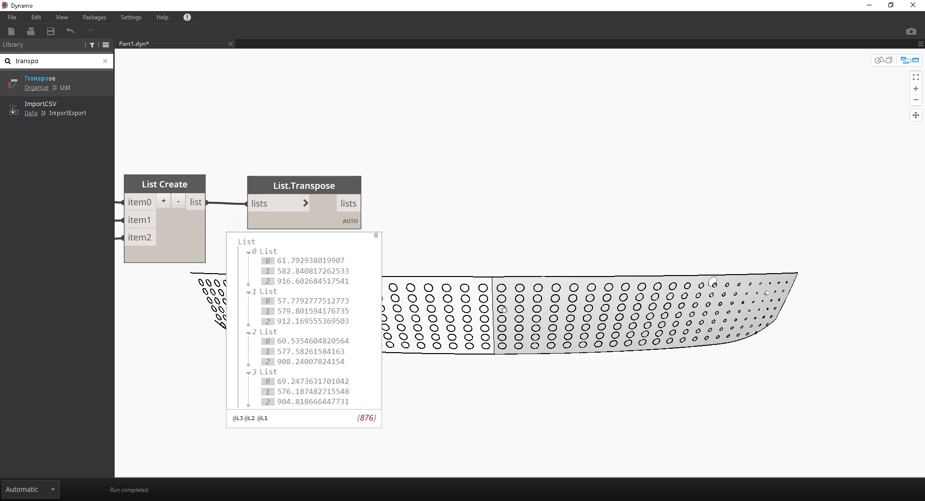
scroll(304, 321, "down", 10)
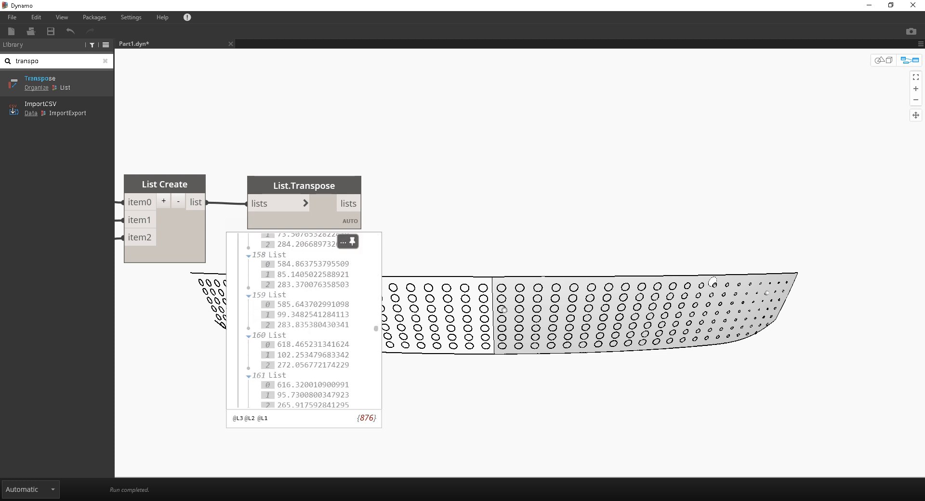
left_click(270, 295)
Locate the circle at index 159 on the surface through the Circle.ByCenterPointRadiusNormal output, and unpin the preview.
middle_click_drag(395, 243, 256, 419)
scroll(427, 320, "down", 4)
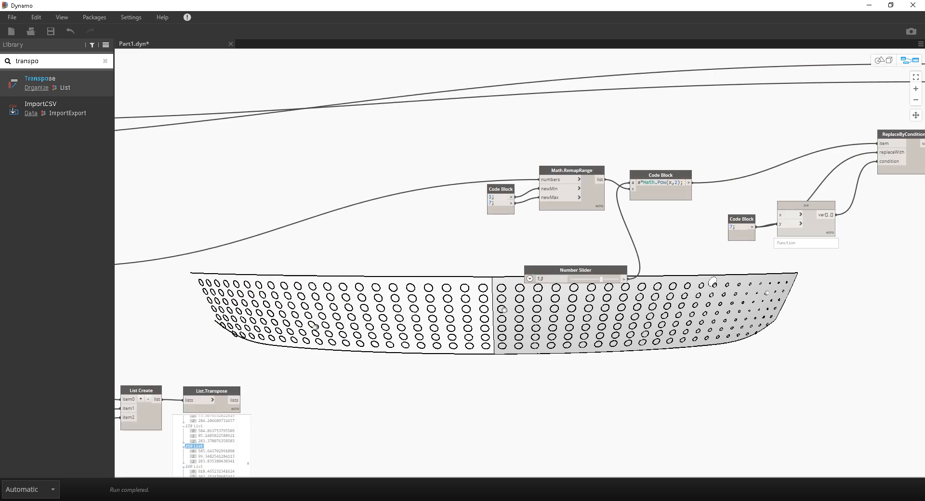
middle_click_drag(554, 308, 359, 271)
scroll(764, 118, "up", 3)
middle_click_drag(764, 118, 500, 315)
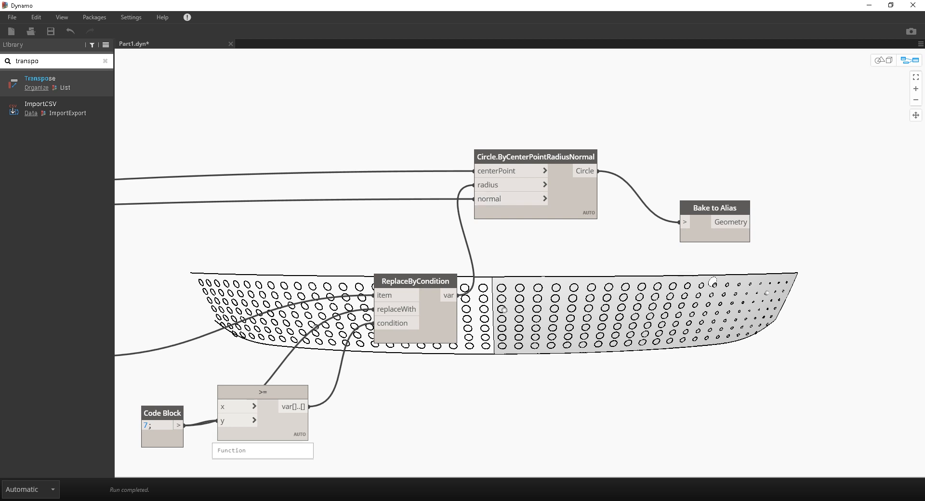
mouse_move(535, 229)
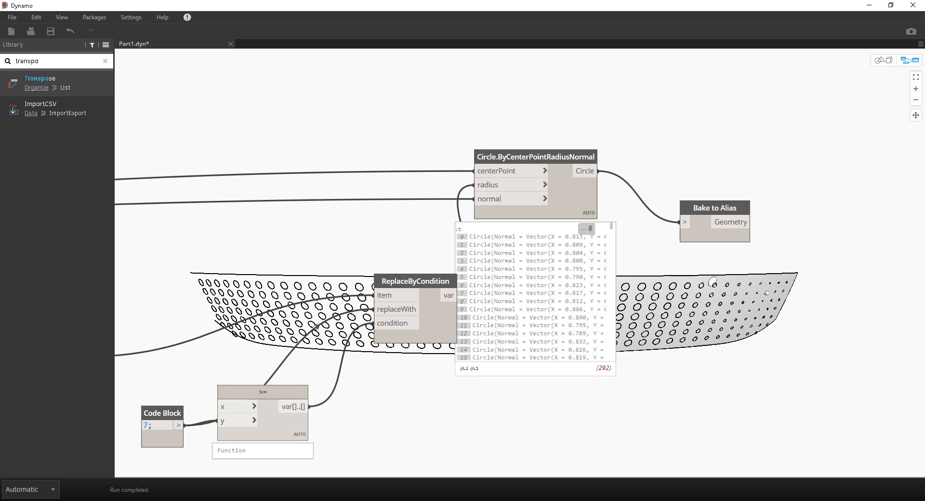
left_click_drag(560, 207, 590, 203)
scroll(566, 285, "down", 15)
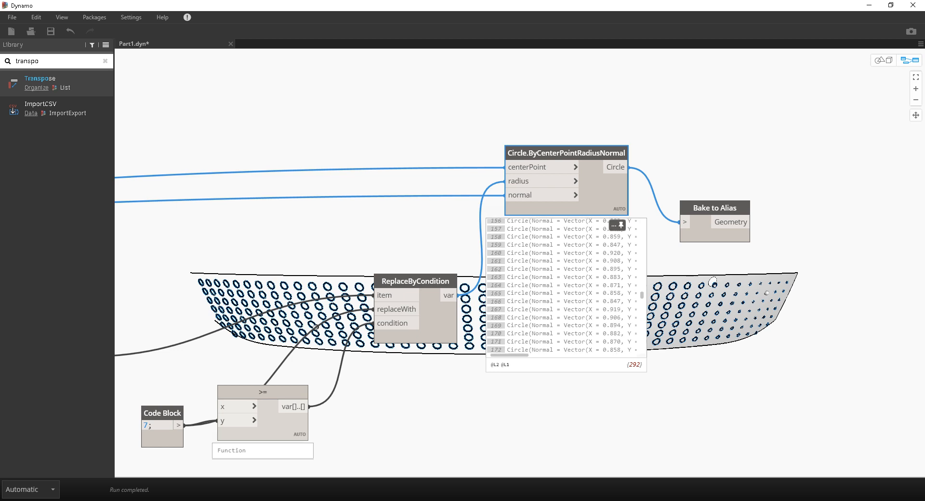
left_click(564, 244)
middle_click_drag(559, 400, 572, 256)
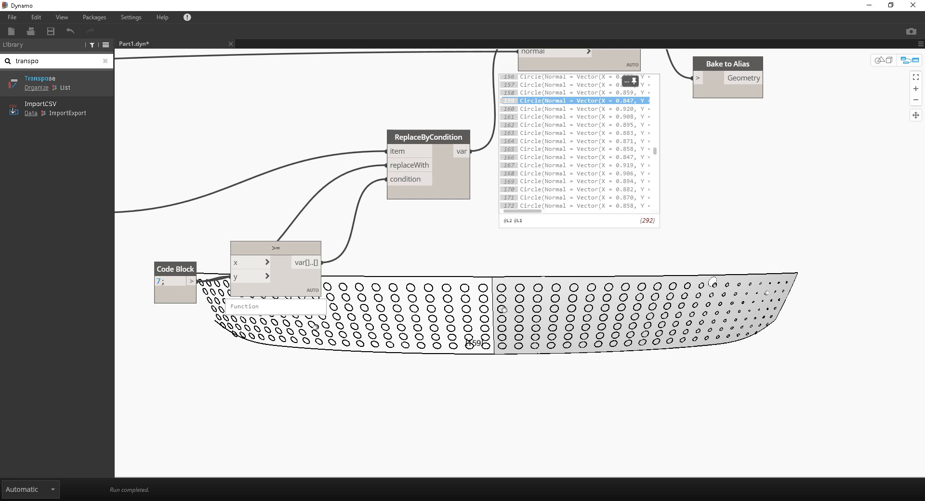
left_click(630, 82)
scroll(622, 104, "down", 5)
middle_click_drag(622, 103, 631, 192)
left_click(637, 163)
left_click_drag(631, 147, 631, 157)
left_click(631, 217)
middle_click_drag(631, 217, 572, 137)
scroll(658, 79, "up", 5)
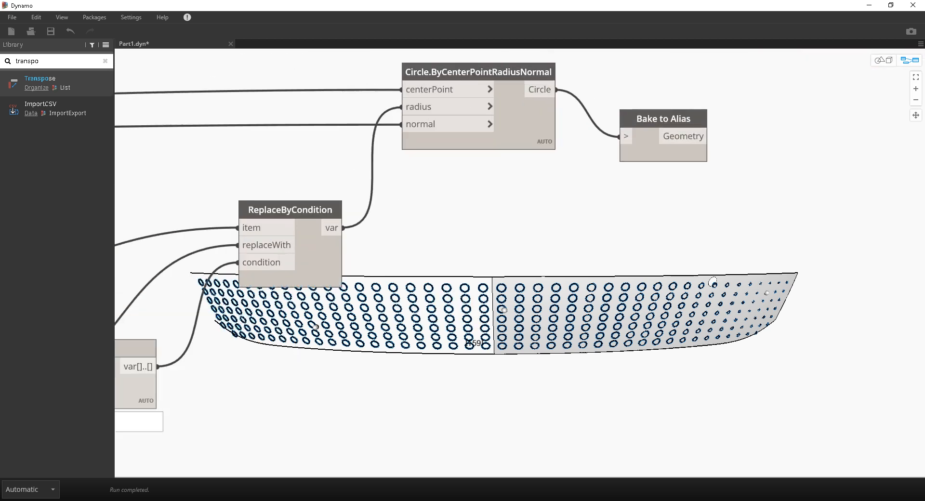
Disconnect the Circle output from the Bake to Alias node and move the two nodes to new positions.
middle_click_drag(657, 79, 676, 122)
left_click_drag(643, 179, 619, 188)
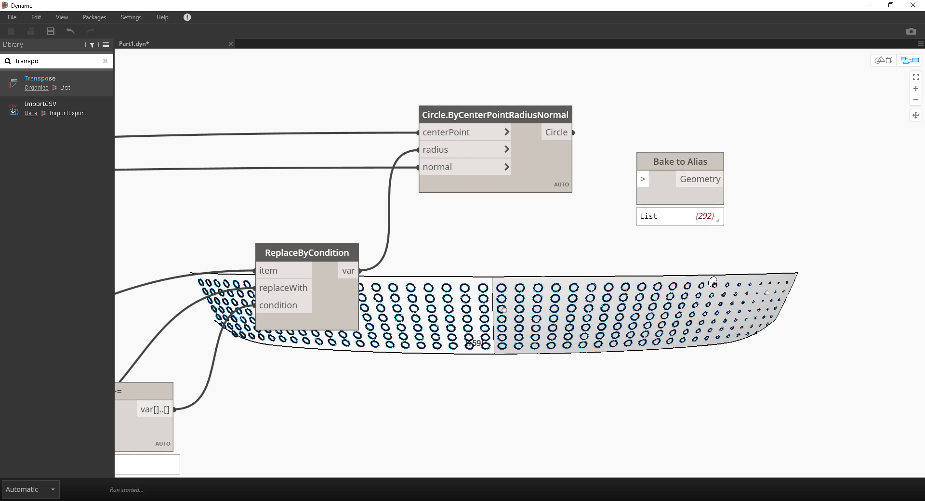
left_click_drag(663, 165, 691, 124)
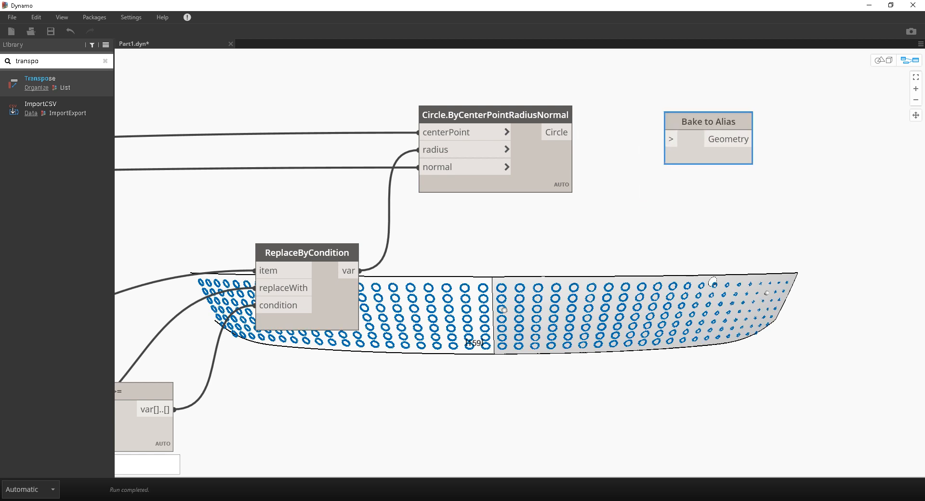
left_click_drag(525, 118, 550, 140)
left_click(673, 196)
Examine the three distances per circle in the List.Transpose output, from the first sublist to around index 210.
scroll(675, 197, "down", 7)
middle_click_drag(674, 196, 863, 125)
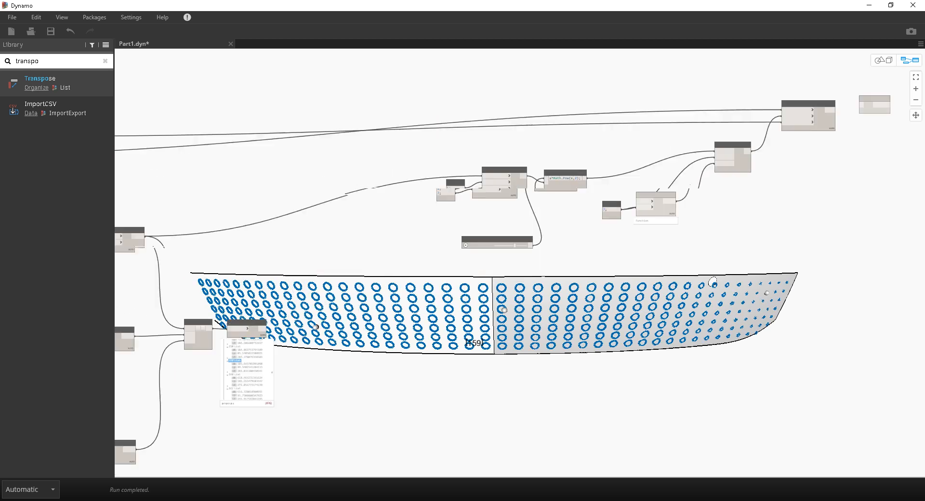
middle_click_drag(308, 260, 618, 174)
middle_click_drag(505, 310, 576, 315)
scroll(576, 315, "up", 4)
middle_click_drag(520, 345, 316, 327)
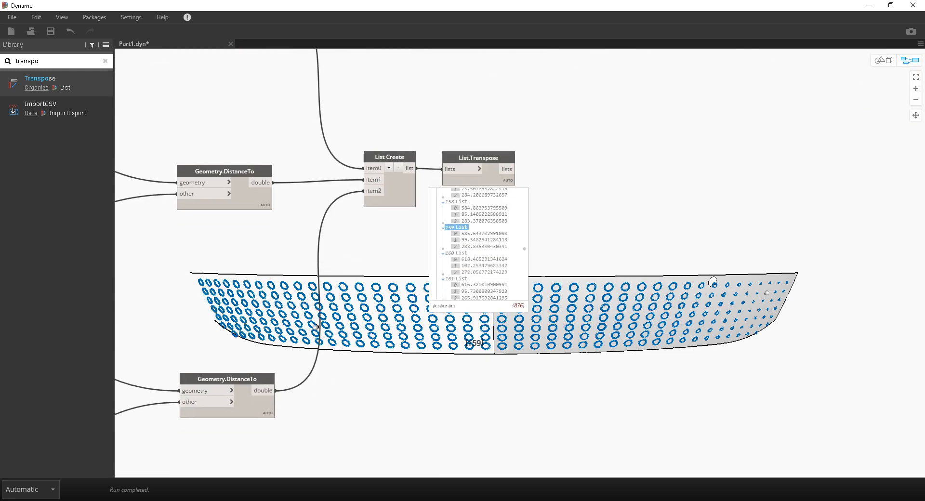
middle_click_drag(531, 119, 402, 170)
scroll(402, 169, "up", 1)
mouse_move(386, 289)
middle_mouse_down()
mouse_move(402, 289)
mouse_move(391, 290)
middle_mouse_up()
scroll(402, 290, "up", 1)
scroll(484, 288, "up", 3)
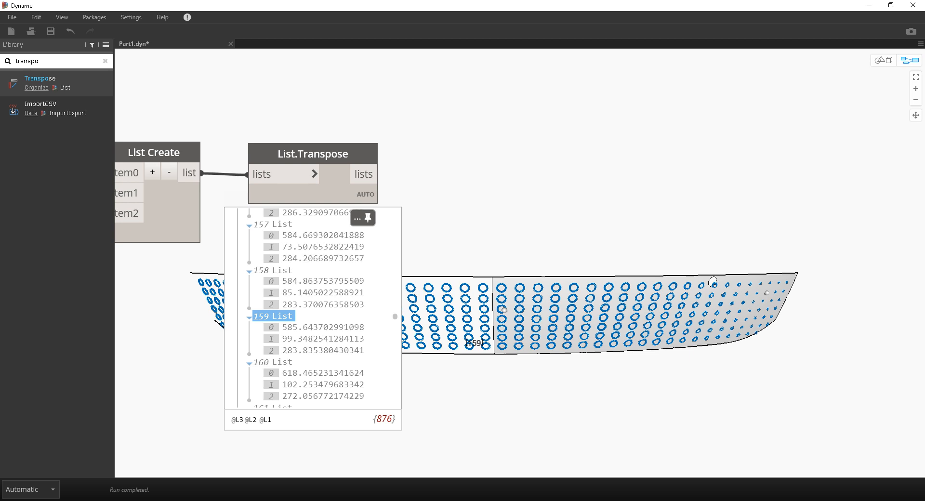
scroll(308, 309, "up", 5)
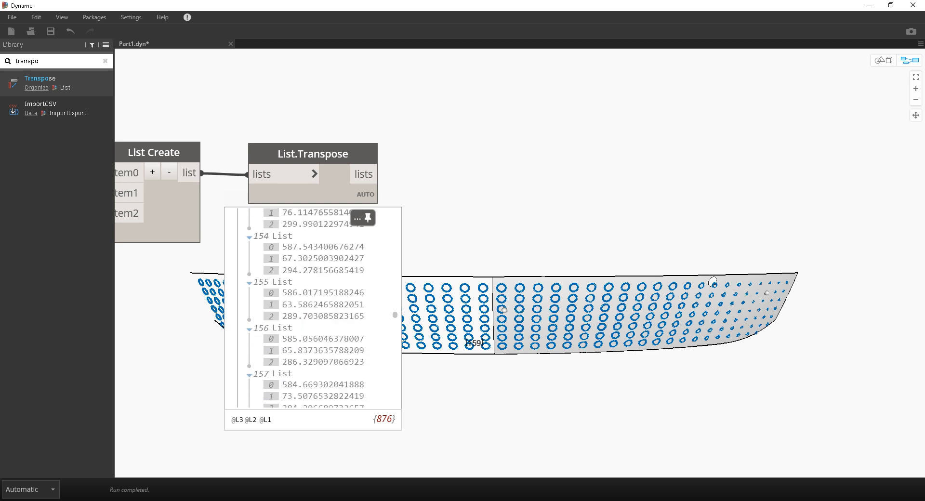
left_click_drag(396, 312, 395, 211)
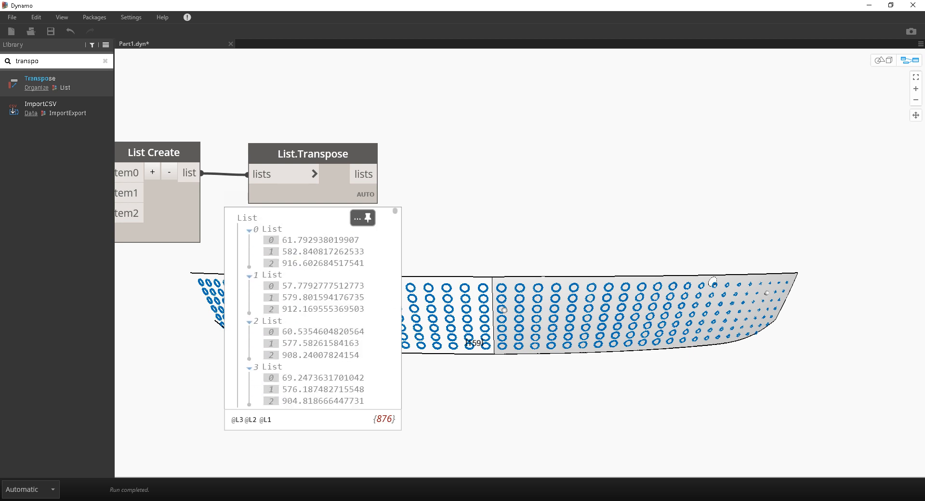
left_click(321, 240)
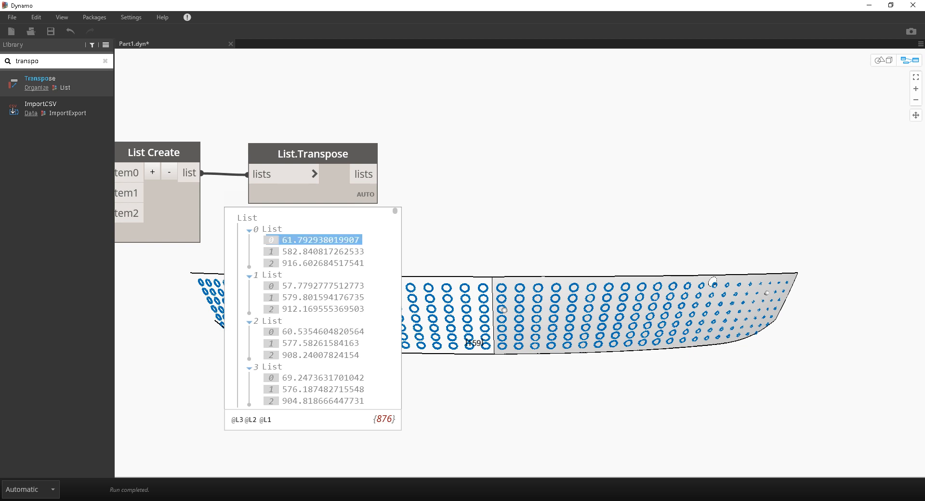
left_click_drag(395, 211, 395, 351)
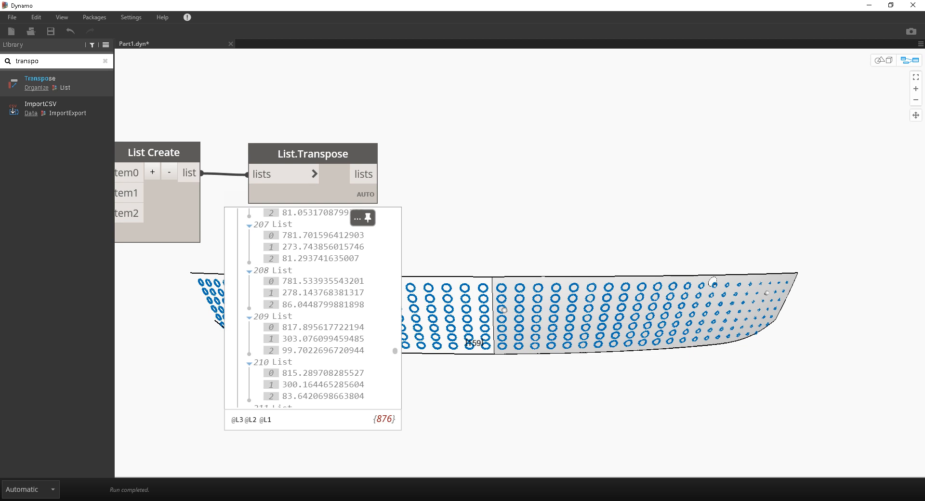
Unpin the output preview of the List.Transpose node.
middle_click_drag(434, 236, 576, 177)
middle_click_drag(506, 166, 429, 282)
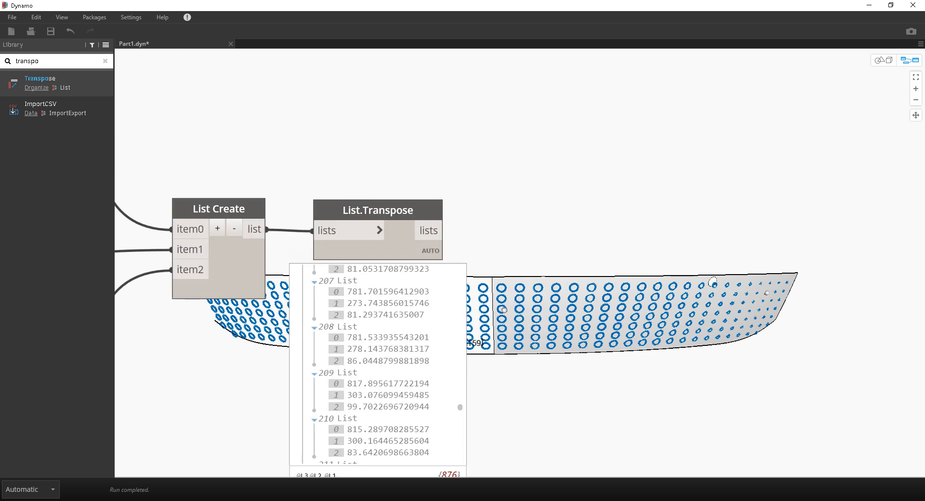
left_click(433, 275)
middle_click_drag(486, 255, 437, 260)
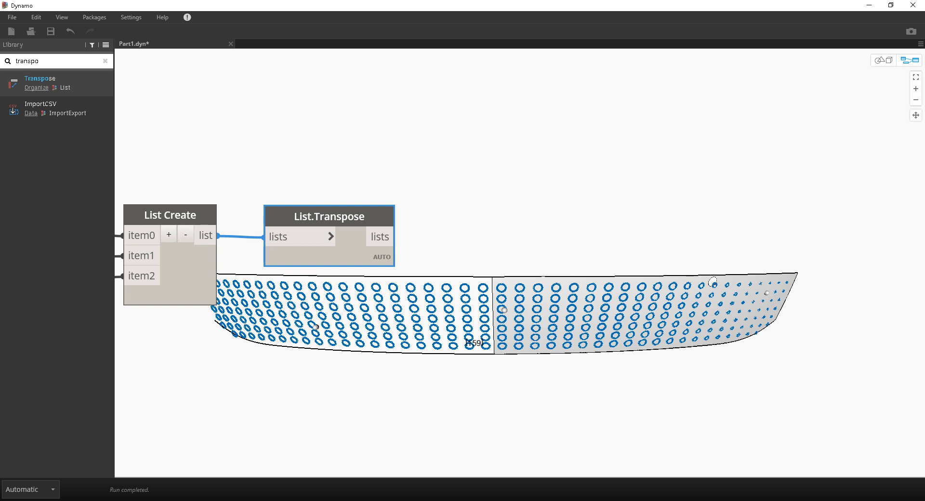
Add a List.MinimumItem node and connect the List.Transpose lists output to its list input.
middle_click_drag(366, 309, 448, 324)
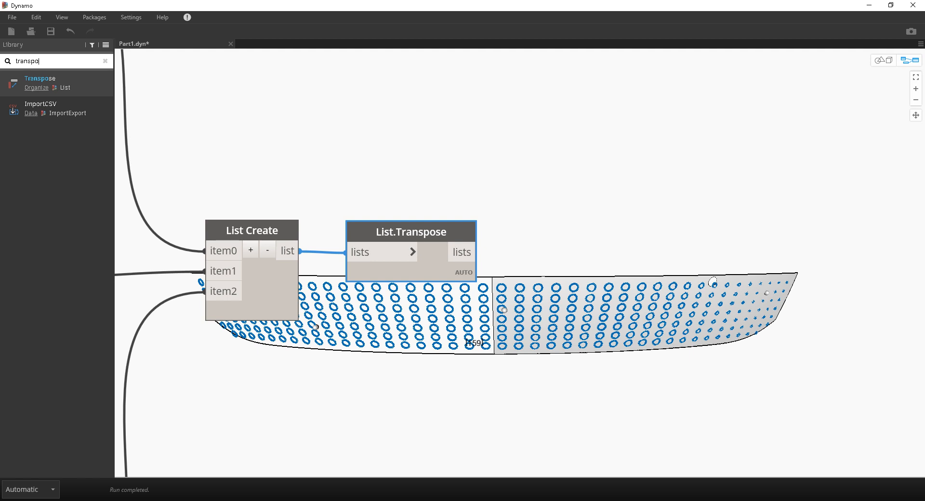
double_click(27, 61)
type("mini")
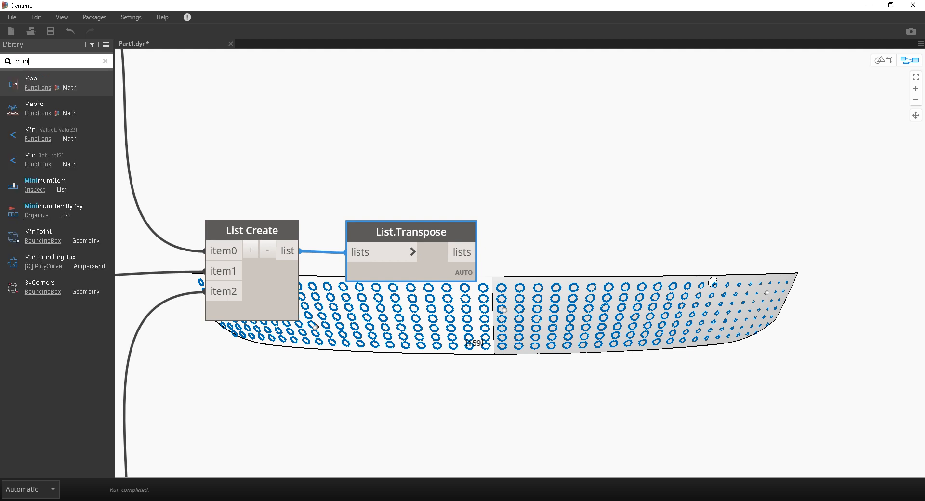
left_click(46, 185)
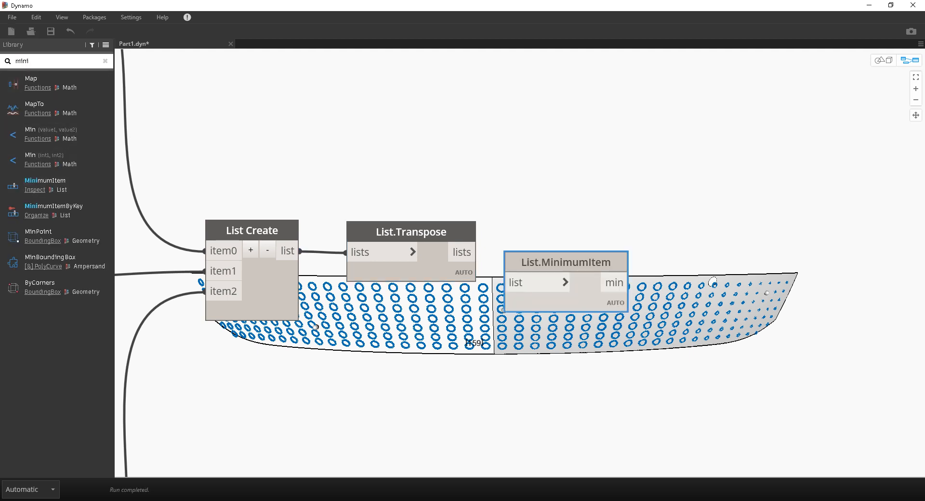
left_click(461, 253)
left_click(517, 283)
Compare the List.MinimumItem output with the List Create and List.Transpose lists, from the first sublist to index 291.
mouse_move(566, 305)
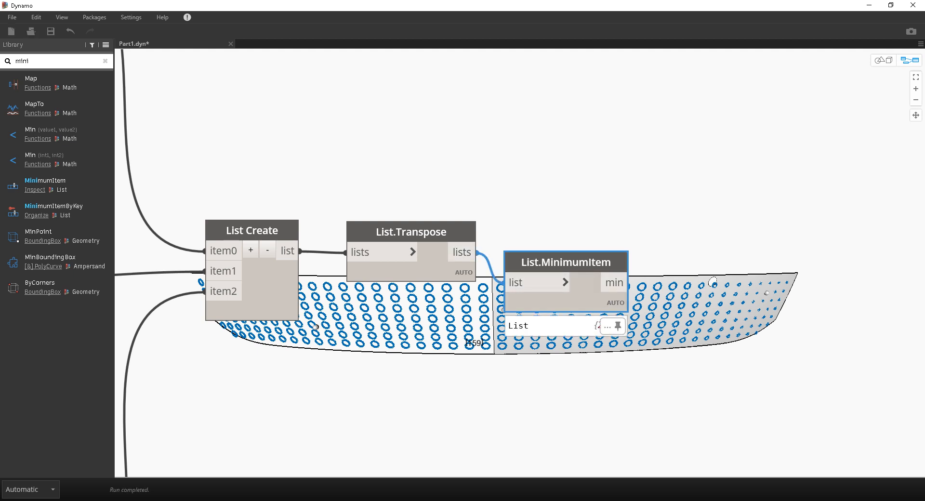
mouse_move(566, 327)
middle_click_drag(566, 347, 509, 262)
mouse_move(217, 223)
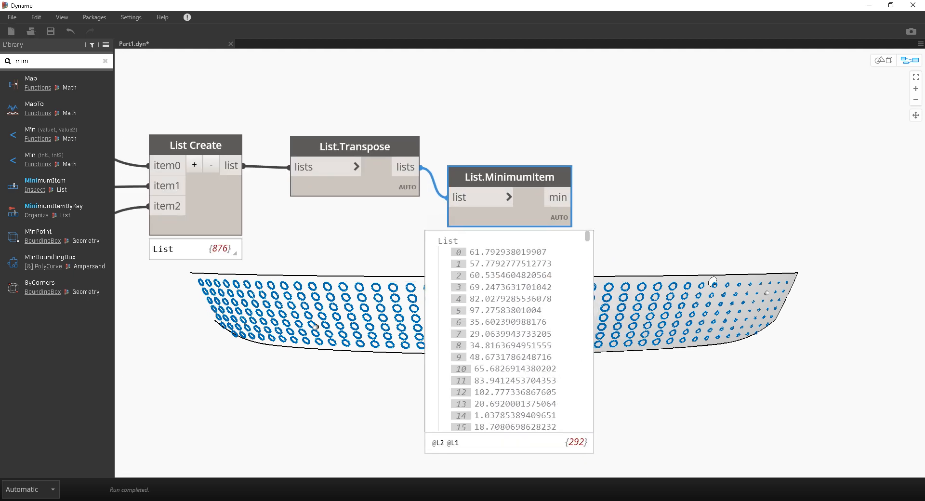
left_click(227, 249)
middle_click_drag(227, 249, 234, 260)
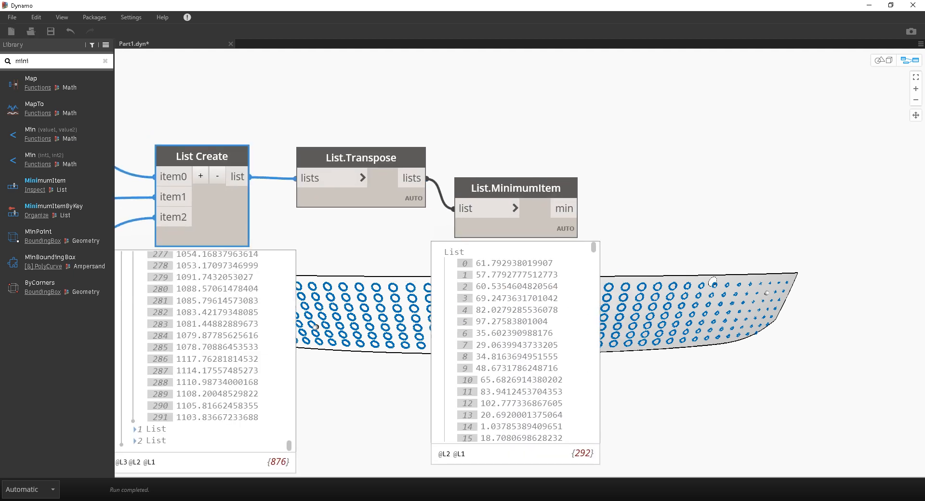
left_click(411, 223)
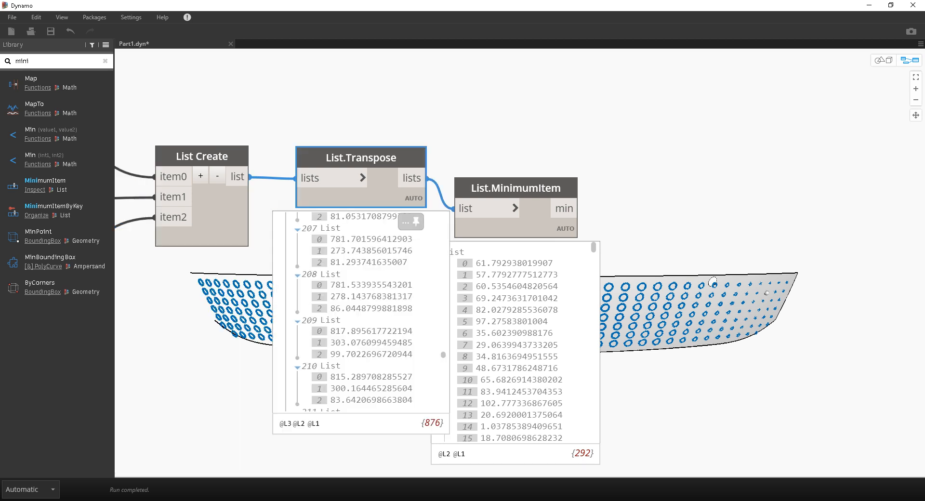
scroll(366, 311, "up", 20)
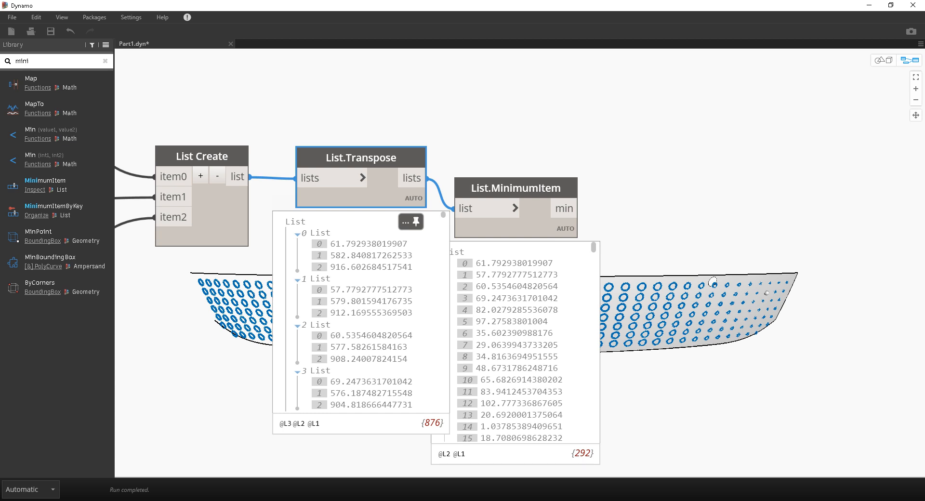
scroll(366, 311, "down", 20)
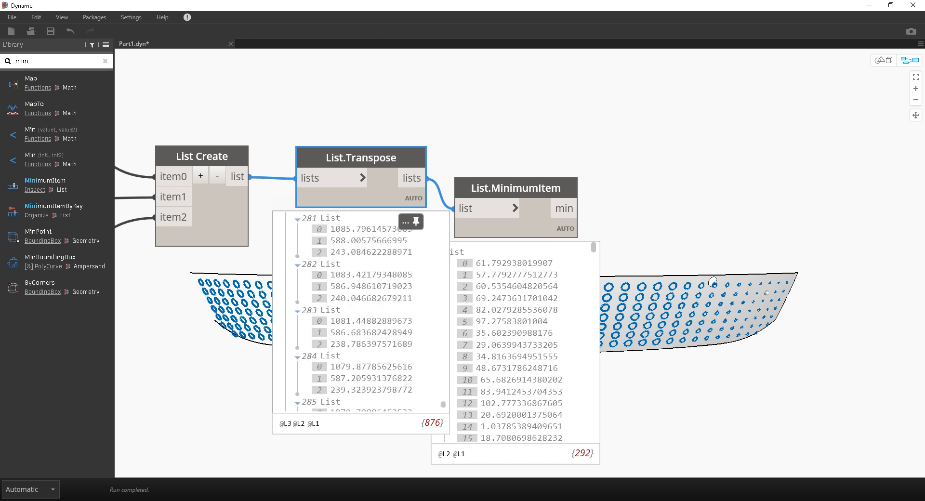
scroll(525, 337, "down", 15)
scroll(515, 337, "down", 3)
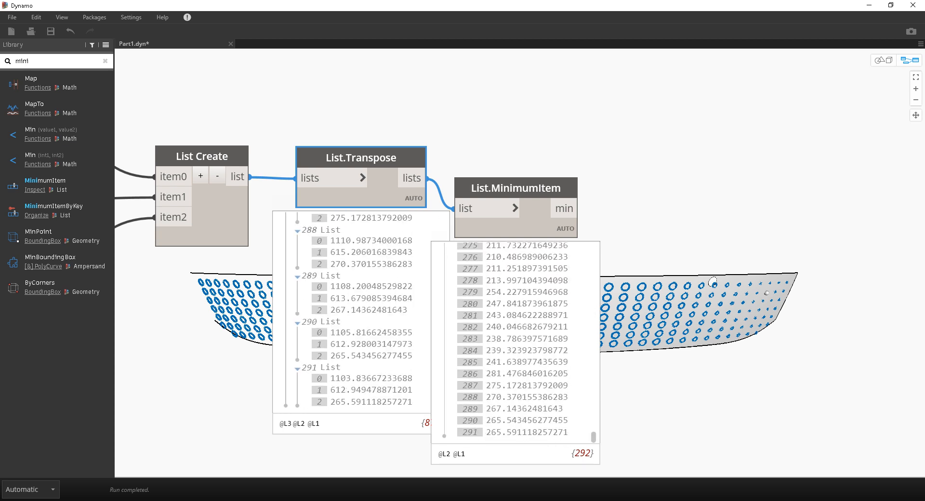
left_click(376, 332)
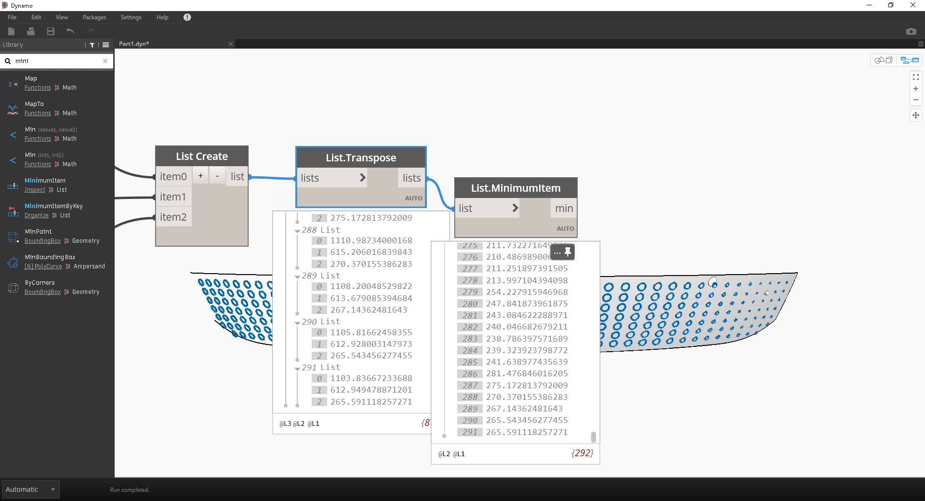
Move the List.MinimumItem node higher and farther from List.Transpose, and pin the List.Transpose output preview beside the minimum values.
left_click_drag(515, 188, 542, 98)
middle_click_drag(542, 97, 453, 132)
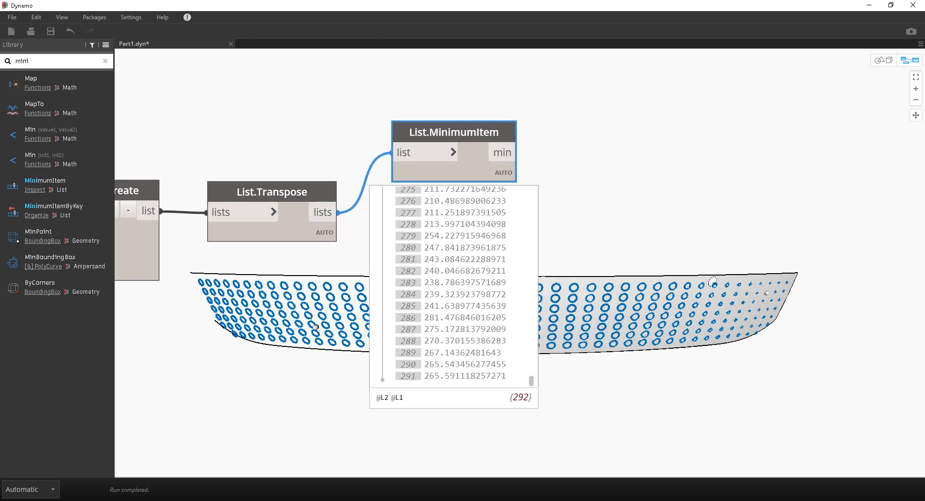
mouse_move(280, 252)
left_click(313, 254)
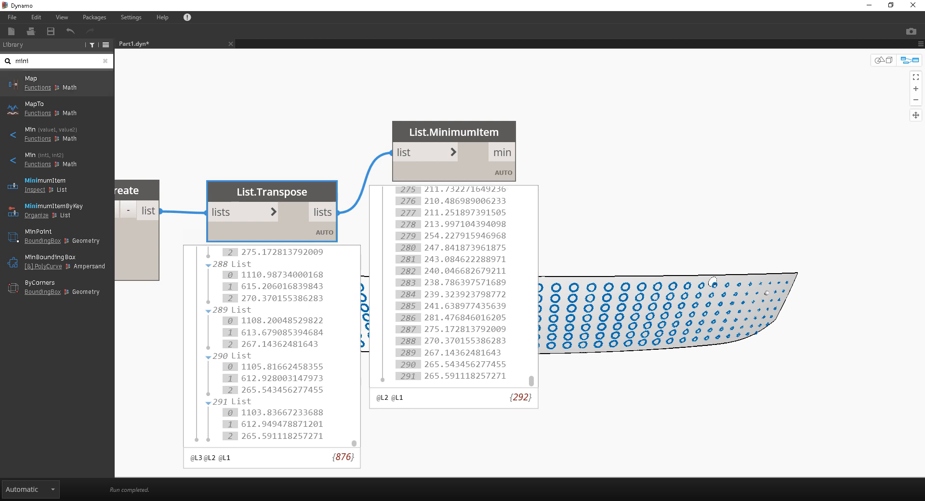
Search the node library for "indices" and place a List.AllIndicesOf node in the free space beyond List.MinimumItem.
double_click(22, 61)
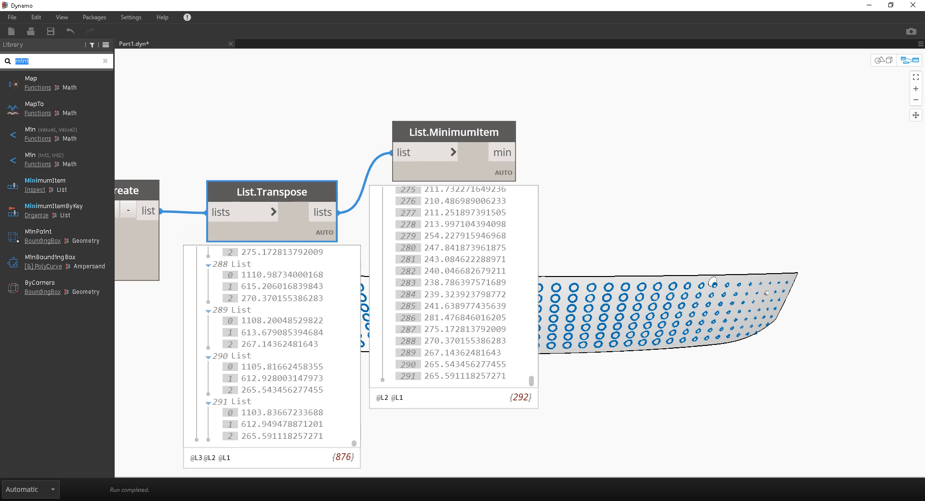
type("indice")
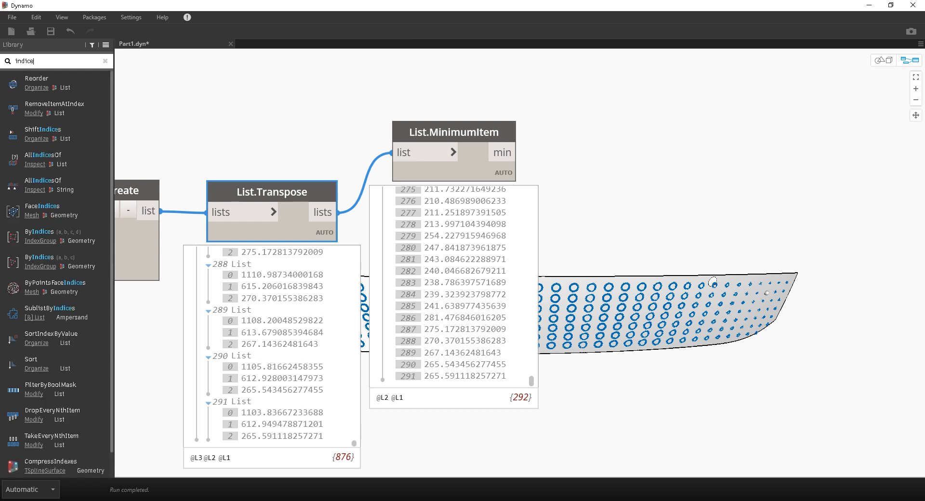
type("s")
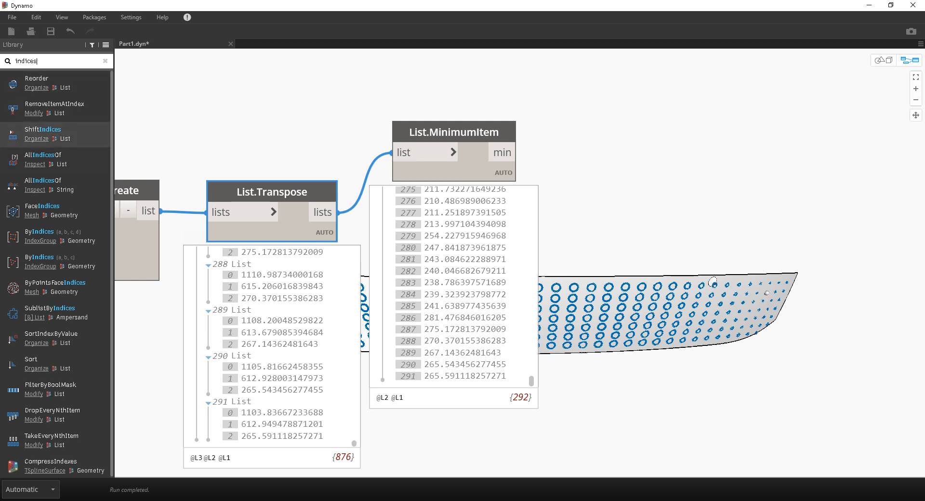
left_click(43, 158)
left_click_drag(590, 274, 659, 93)
middle_click_drag(622, 208, 588, 207)
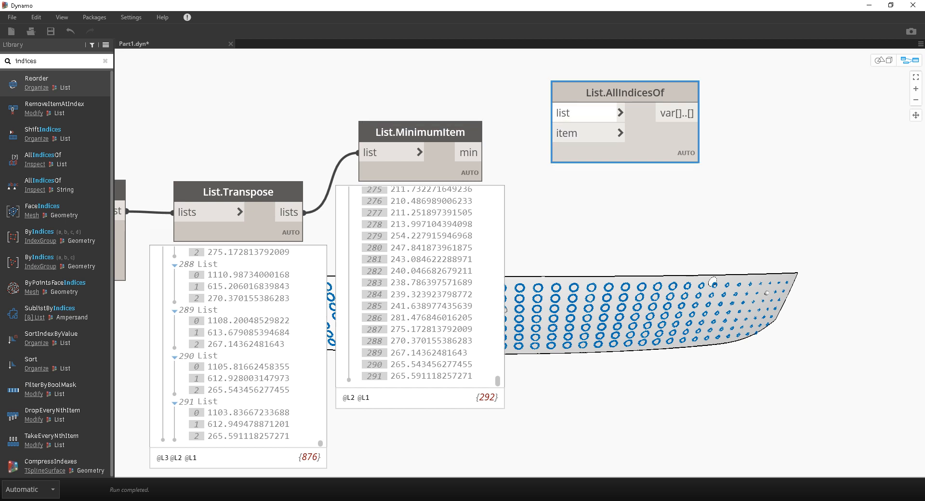
middle_click_drag(578, 203, 543, 225)
left_click_drag(590, 115, 727, 90)
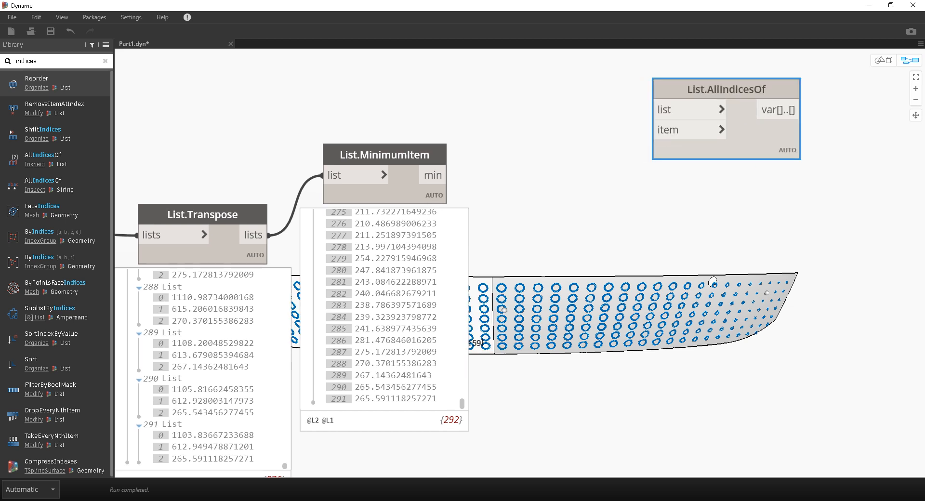
Create a Code Block containing 0..10 and connect it to the list input of List.AllIndicesOf.
double_click(458, 71)
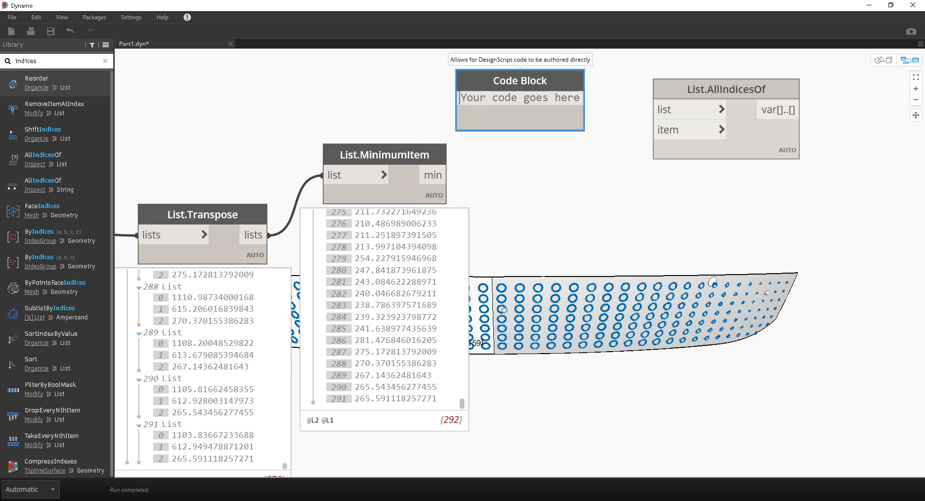
type("0..")
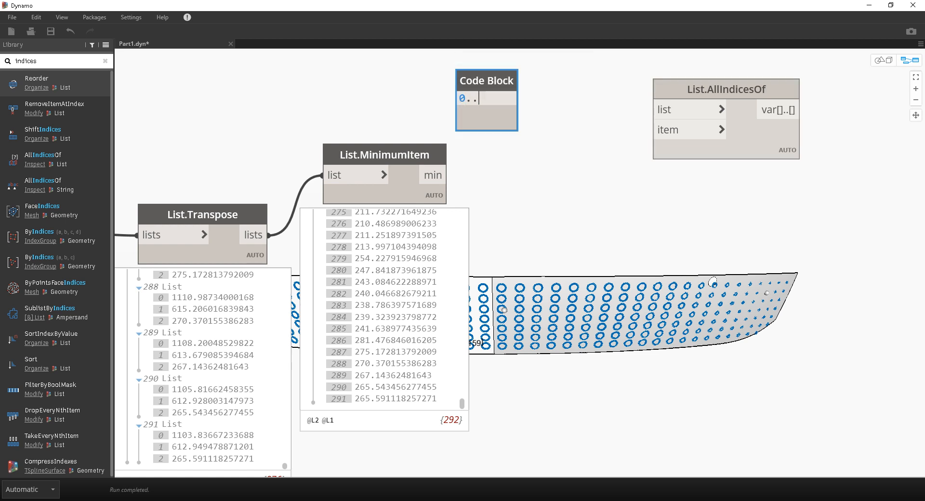
type("10")
key("Escape")
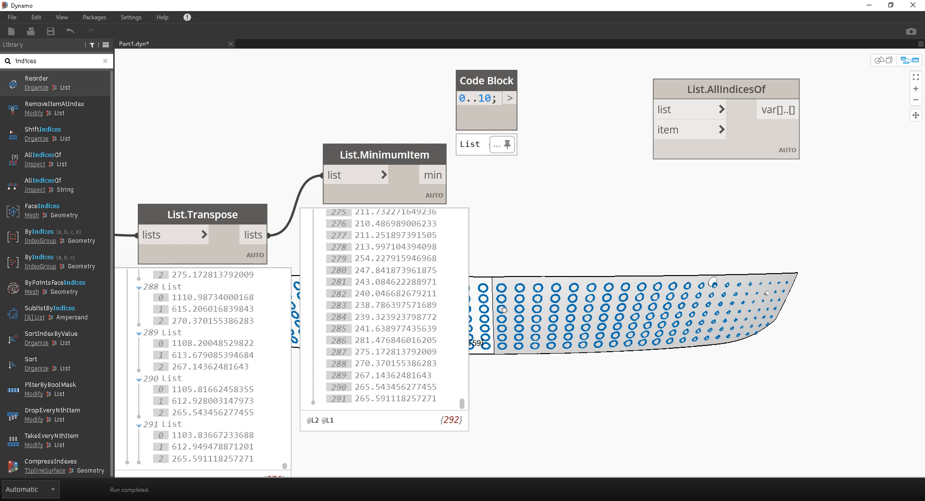
left_click_drag(510, 98, 652, 110)
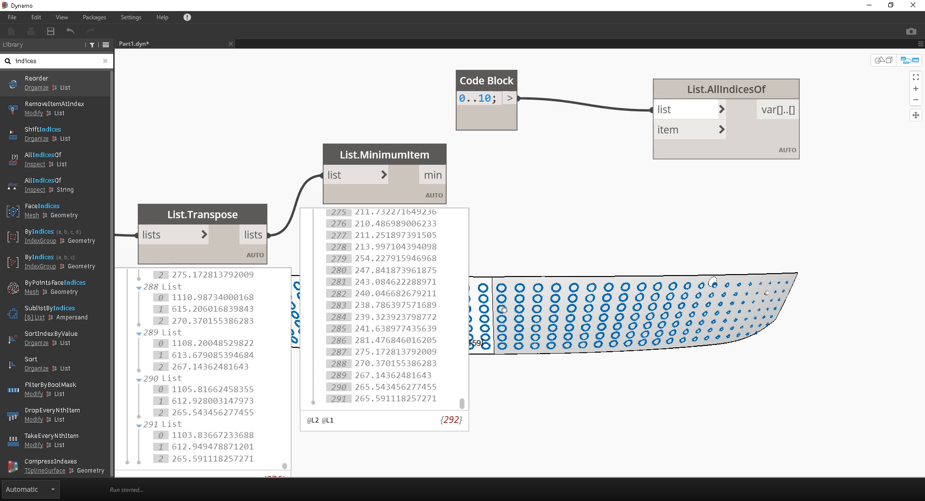
left_click_drag(487, 81, 571, 74)
Create a Code Block with the value 4, connect it to the item input of List.AllIndicesOf, and pin the node's output preview.
double_click(501, 173)
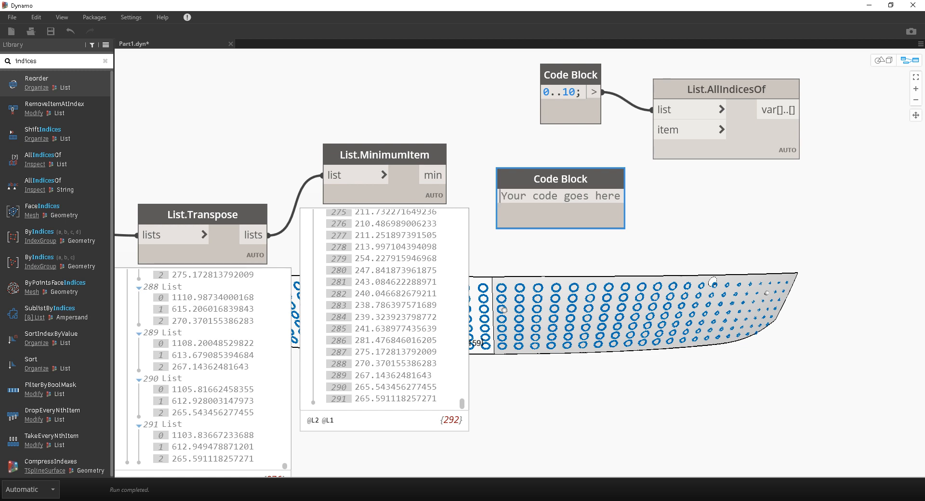
type("4")
left_click(578, 217)
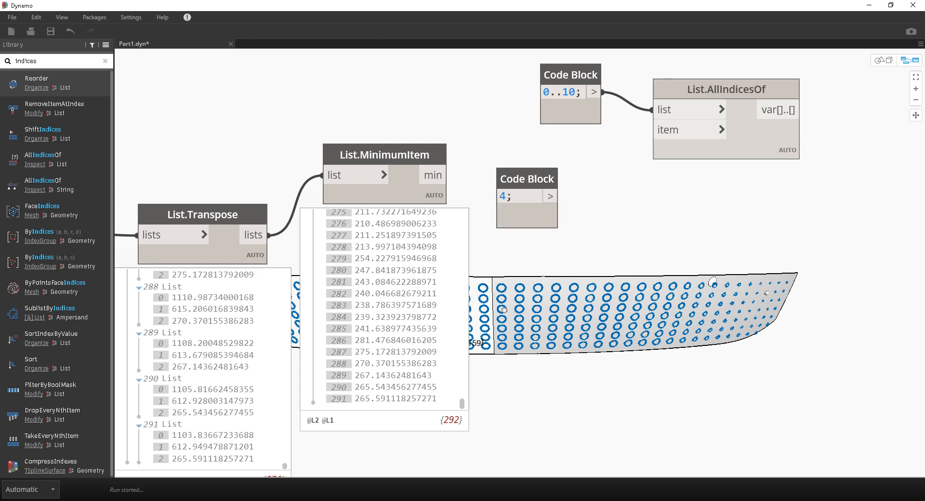
left_click_drag(550, 197, 654, 130)
left_click(785, 175)
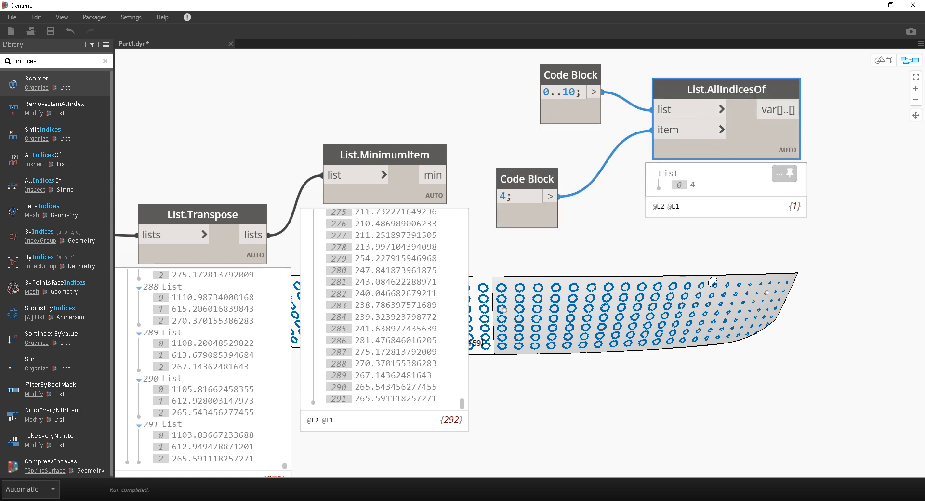
Pin the range Code Block's output preview and change its range to 1..10.
mouse_move(573, 113)
left_click(586, 139)
left_click_drag(570, 112, 554, 81)
type("1")
left_click(516, 104)
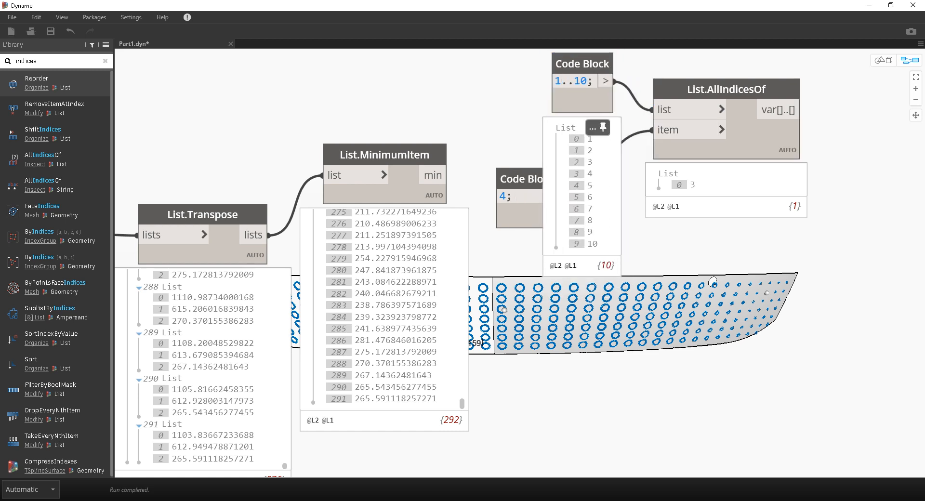
Spread the two Code Blocks apart and highlight the item at index 3 in the range's output preview.
left_click_drag(518, 178, 549, 339)
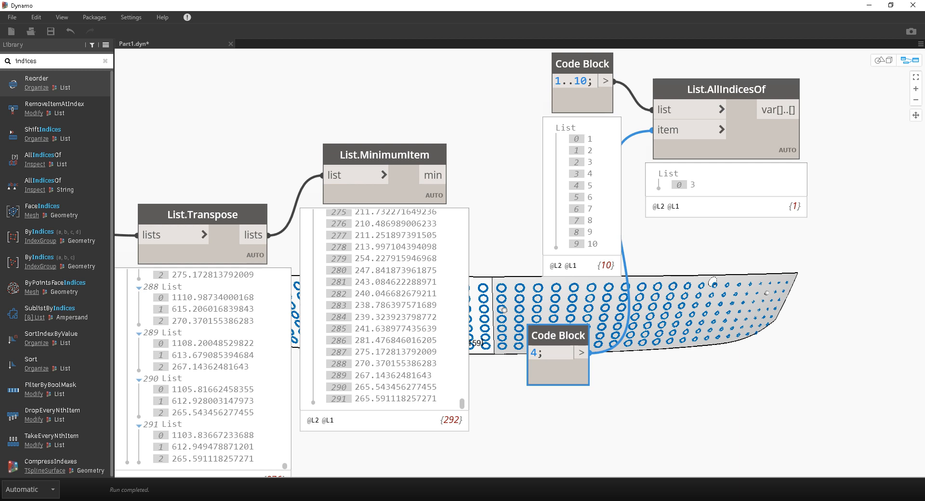
left_click_drag(579, 63, 533, 64)
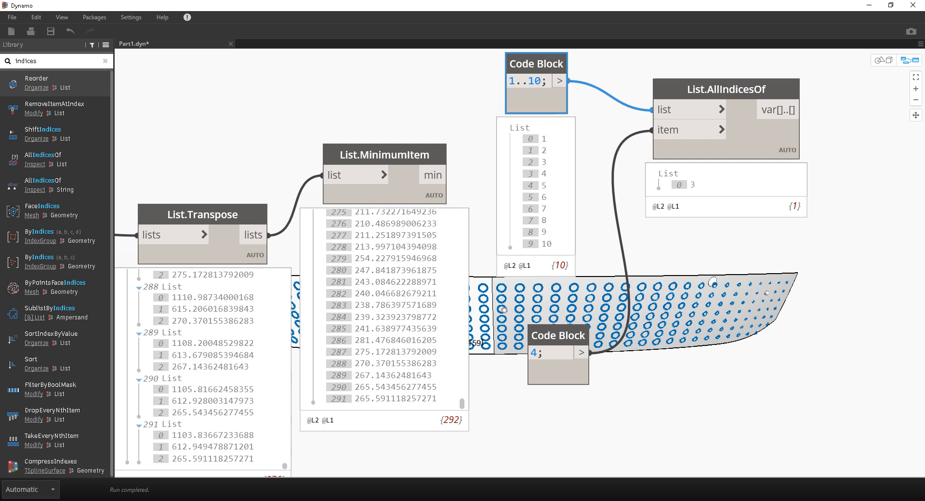
left_click(544, 173)
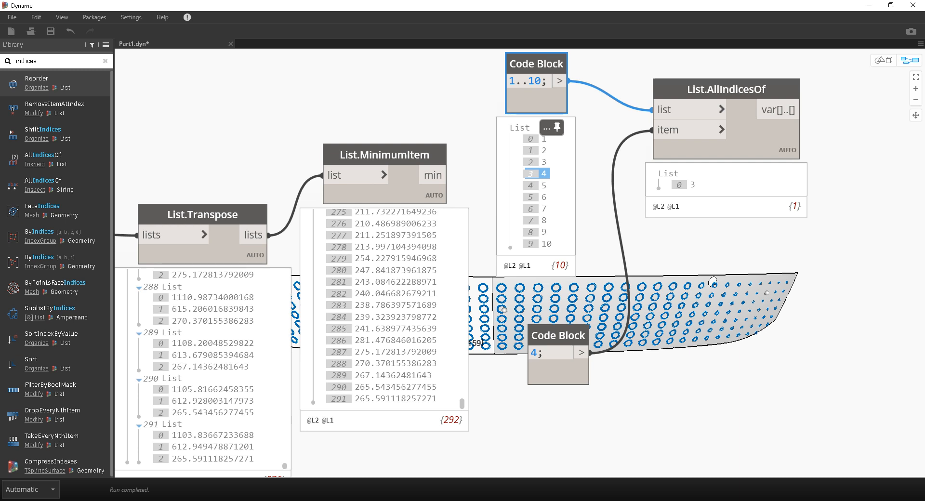
Delete the List.AllIndicesOf example together with its two Code Blocks.
middle_click_drag(477, 381, 465, 405)
left_click_drag(466, 405, 895, 85)
key("Delete")
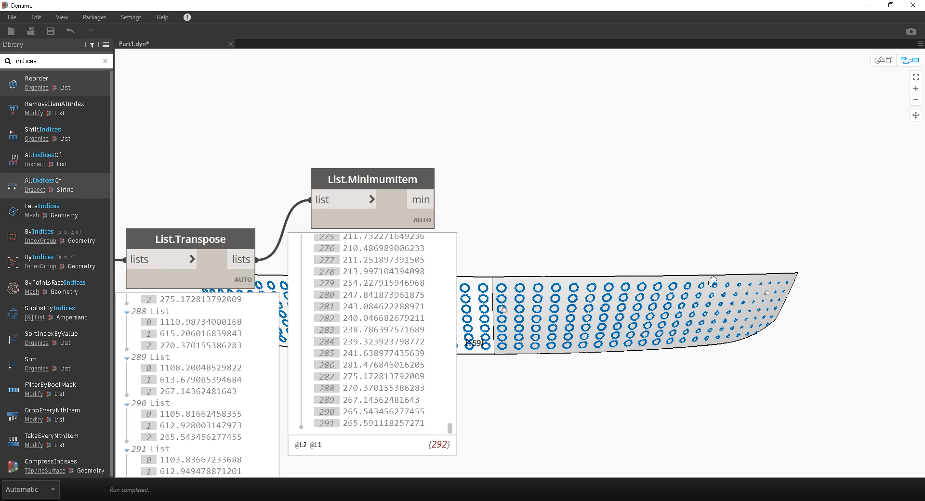
Add a List.AllIndicesOf node and a List.Combine node, placing them beyond the List.MinimumItem node.
left_click(42, 159)
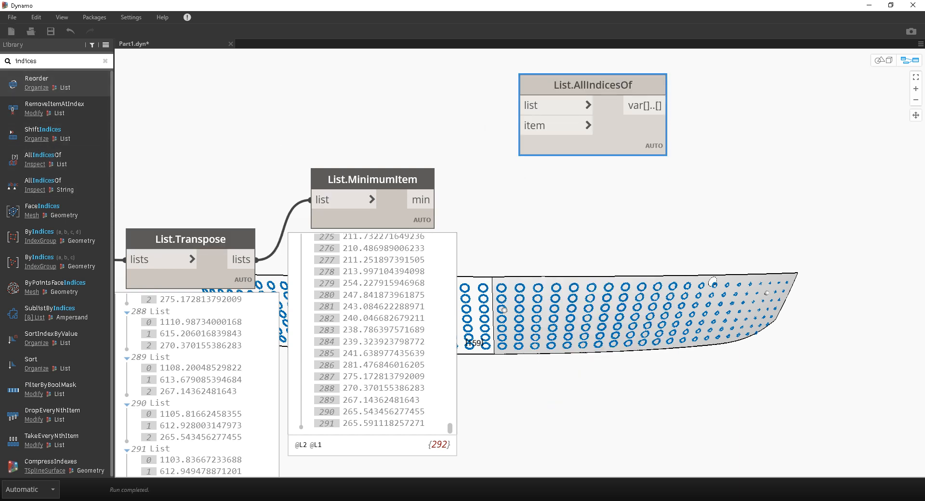
middle_click_drag(226, 371, 329, 341)
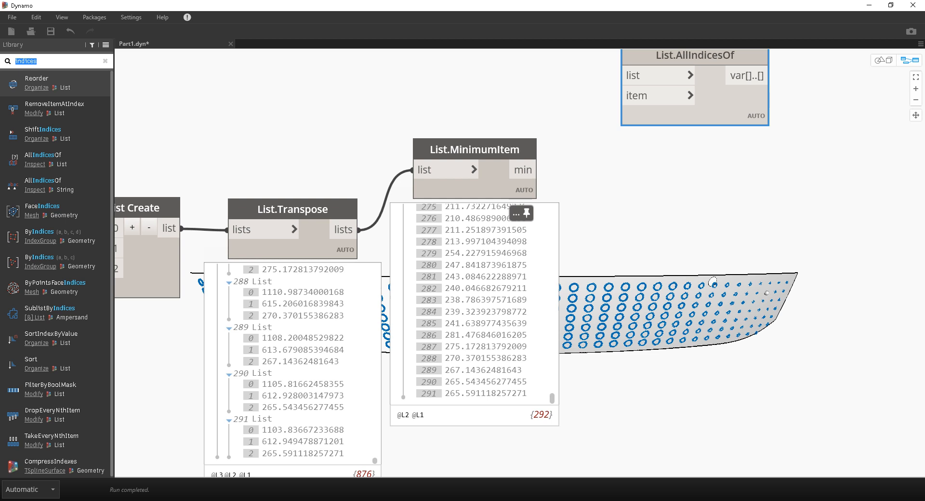
type("combine")
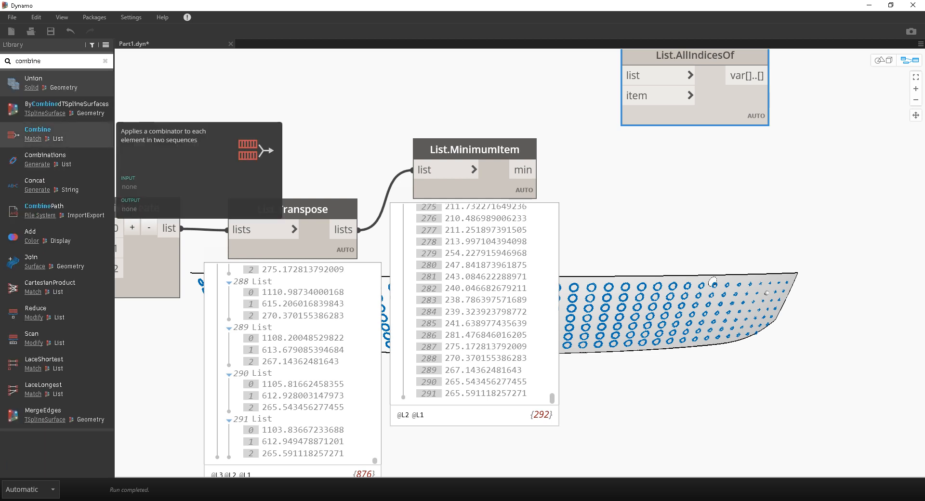
left_click(38, 133)
left_click_drag(544, 239, 782, 182)
middle_click_drag(714, 149, 682, 195)
left_click_drag(664, 101, 588, 79)
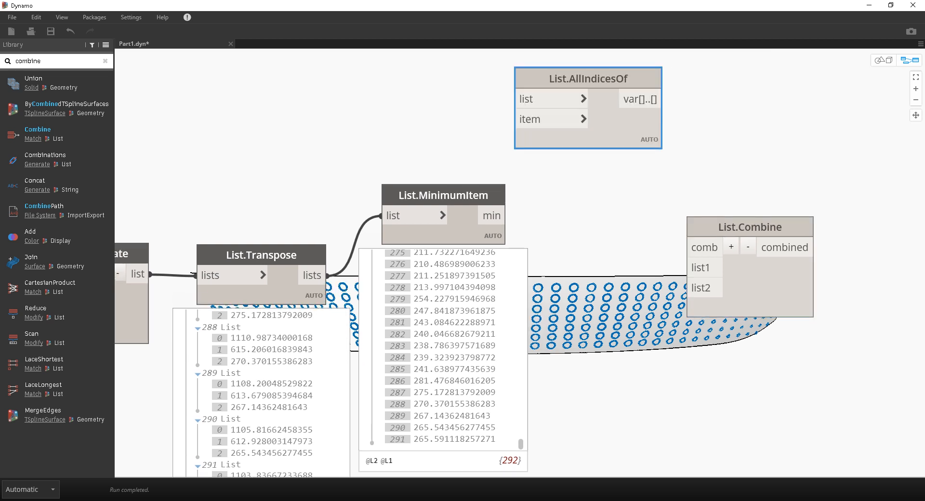
Feed List.Combine with List.AllIndicesOf as comb, the List.Transpose lists as list1 and the List.MinimumItem min as list2.
left_click(641, 99)
left_click(690, 248)
middle_click_drag(646, 313, 713, 282)
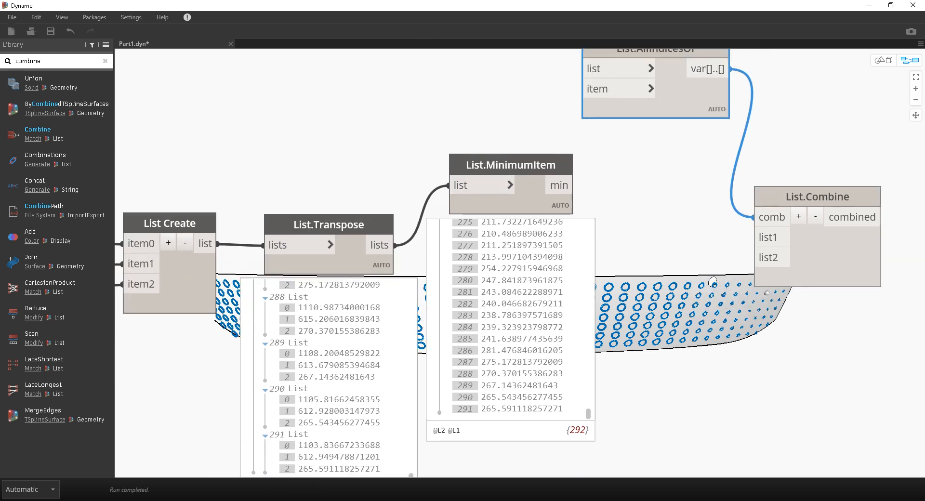
left_click(394, 246)
left_click(755, 238)
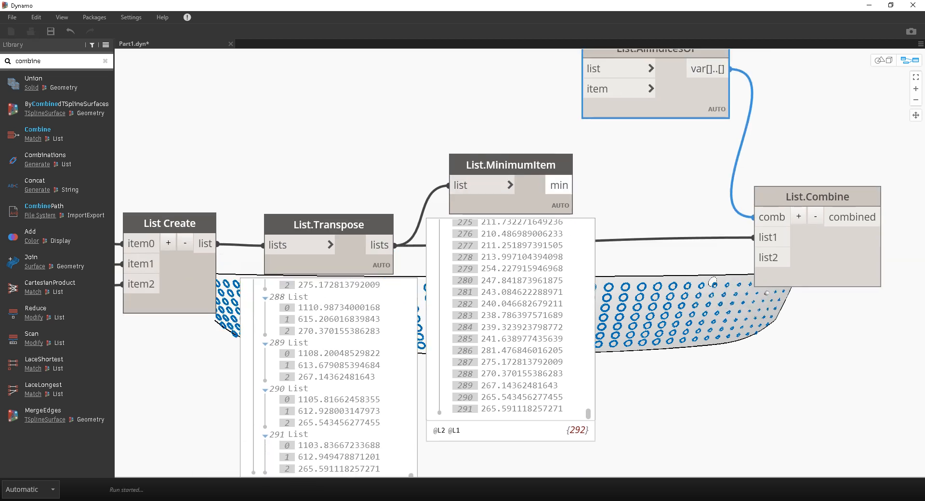
left_click(574, 186)
left_click(755, 257)
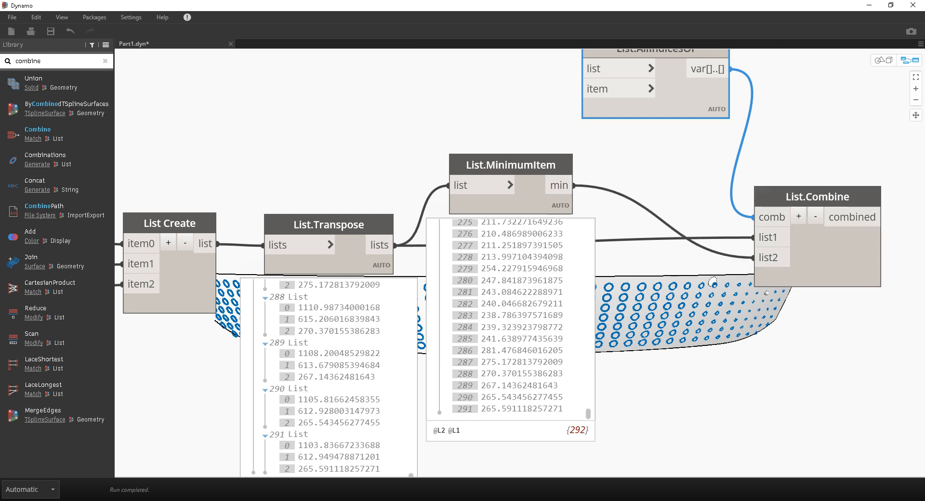
Pin List.Combine's output preview and examine the closest-attractor indices throughout the whole list.
middle_click_drag(694, 313, 610, 302)
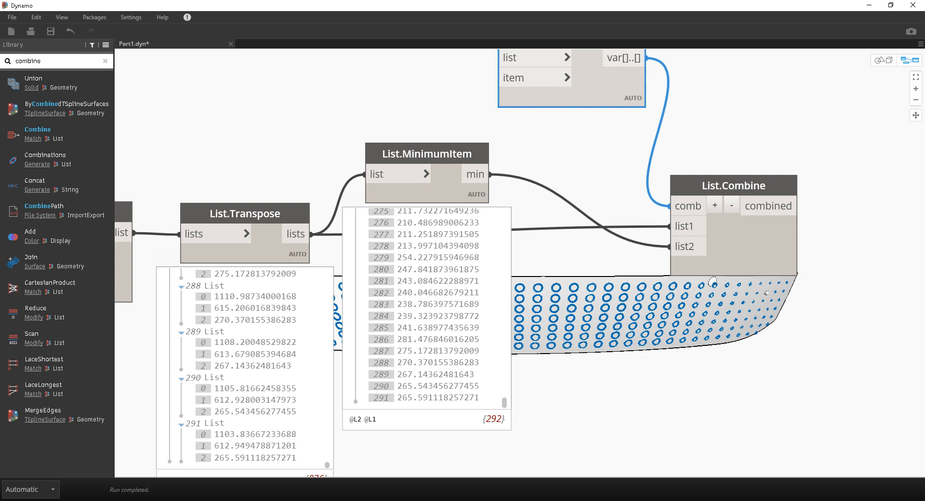
left_click(771, 258)
left_click(782, 290)
middle_click_drag(829, 308, 698, 233)
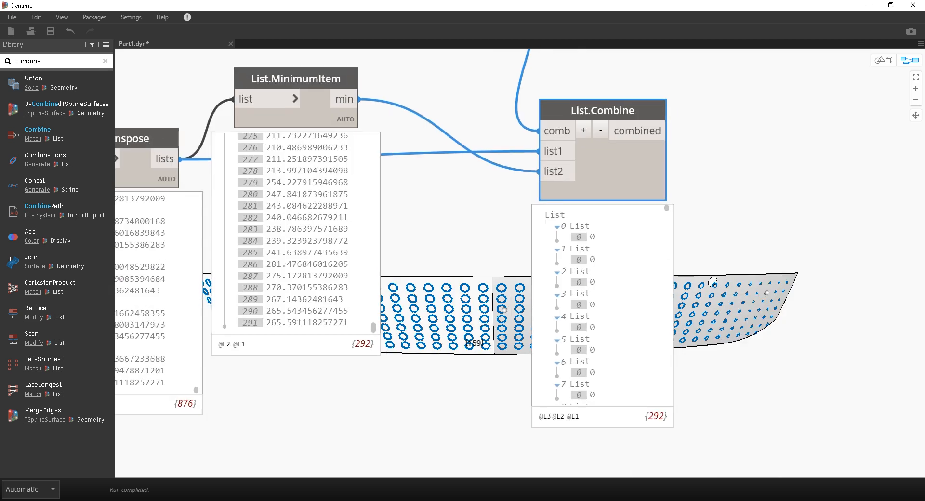
scroll(603, 309, "down", 20)
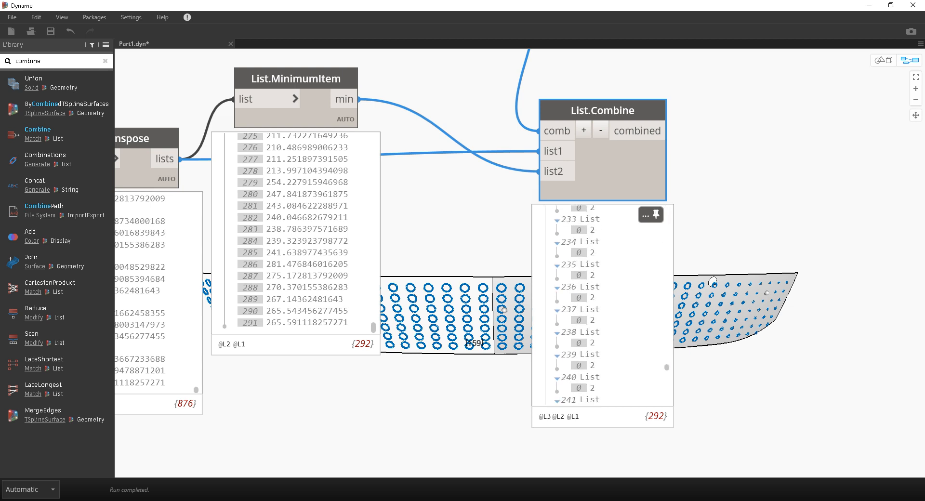
scroll(603, 308, "down", 6)
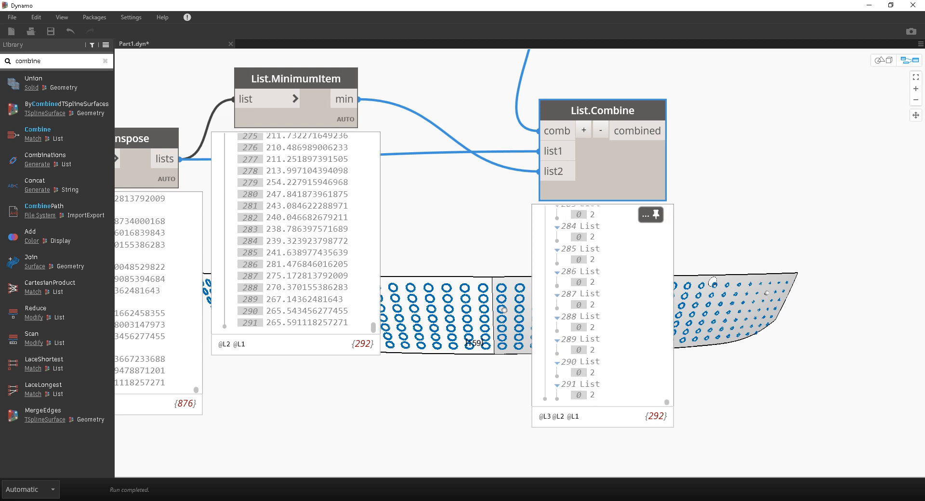
left_click_drag(667, 402, 667, 214)
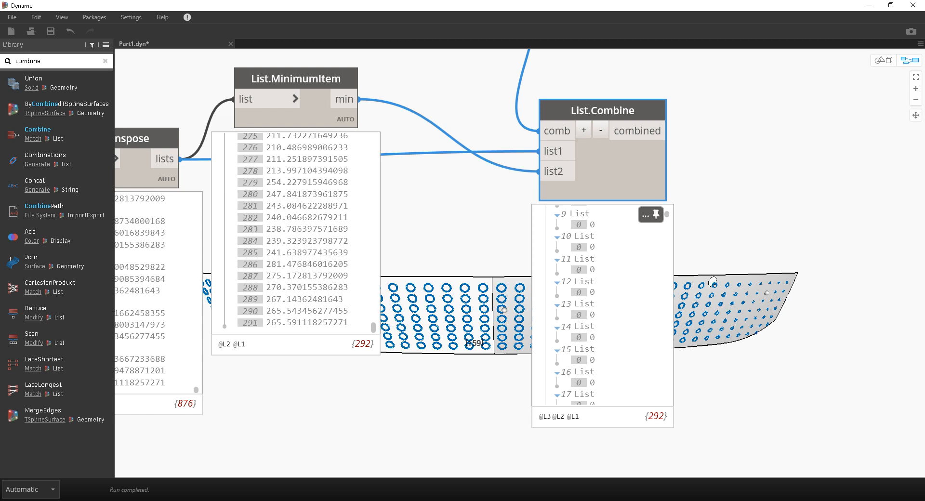
left_click_drag(667, 214, 667, 291)
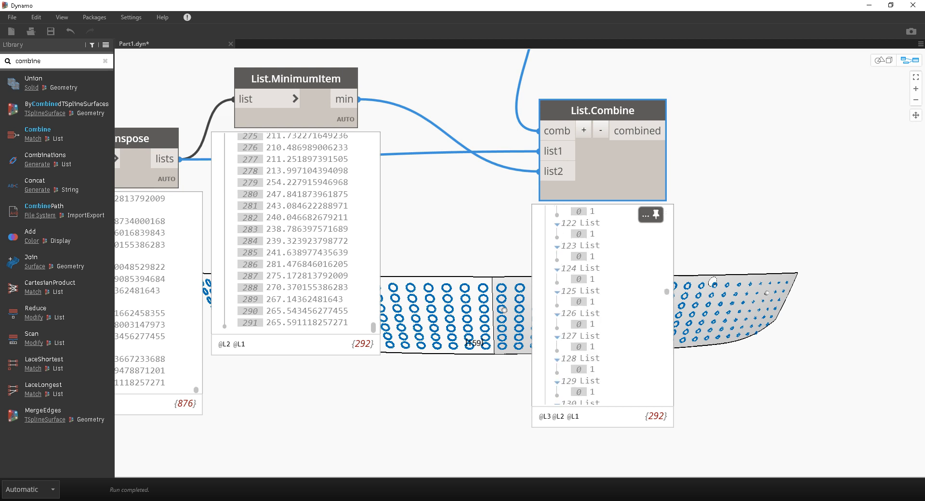
middle_click_drag(713, 282, 776, 185)
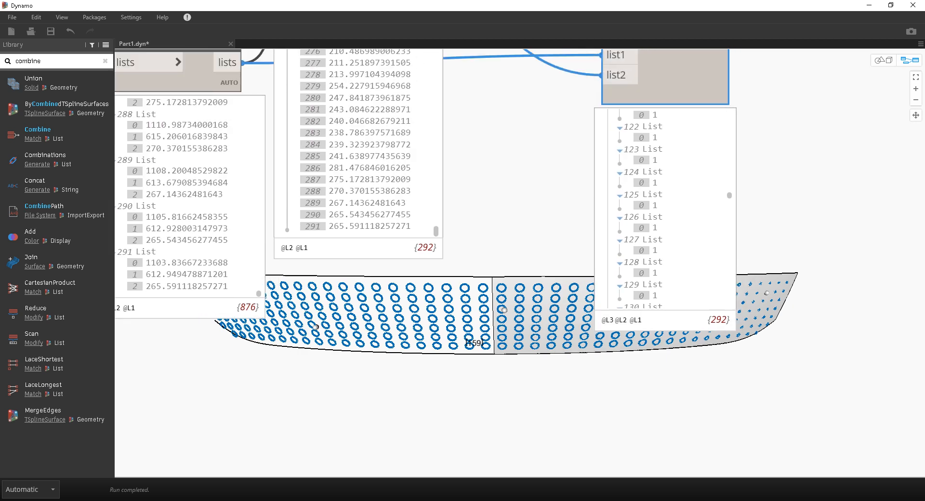
left_click_drag(730, 195, 730, 307)
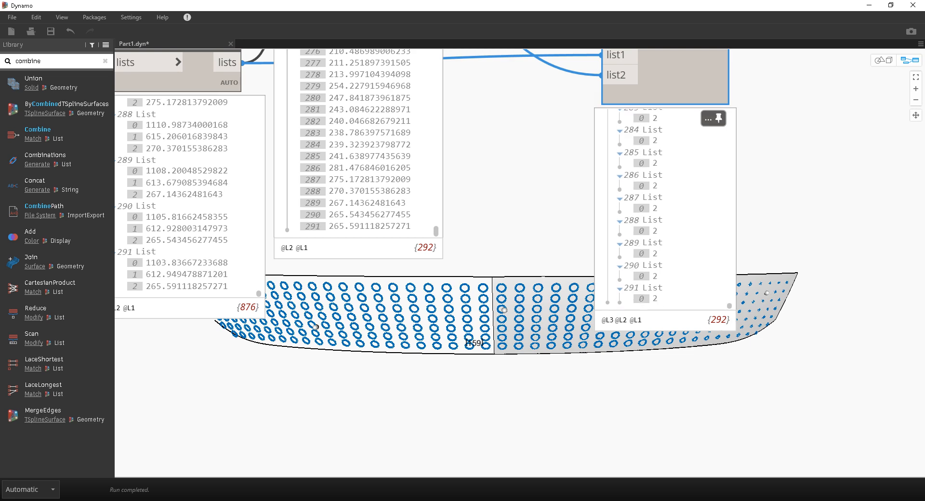
Add a List.Flatten node beside List.Combine and connect the combined output to its list input.
middle_click_drag(766, 304, 758, 281)
middle_click_drag(559, 62, 394, 278)
scroll(497, 299, "down", 3)
double_click(28, 61)
type("flatt")
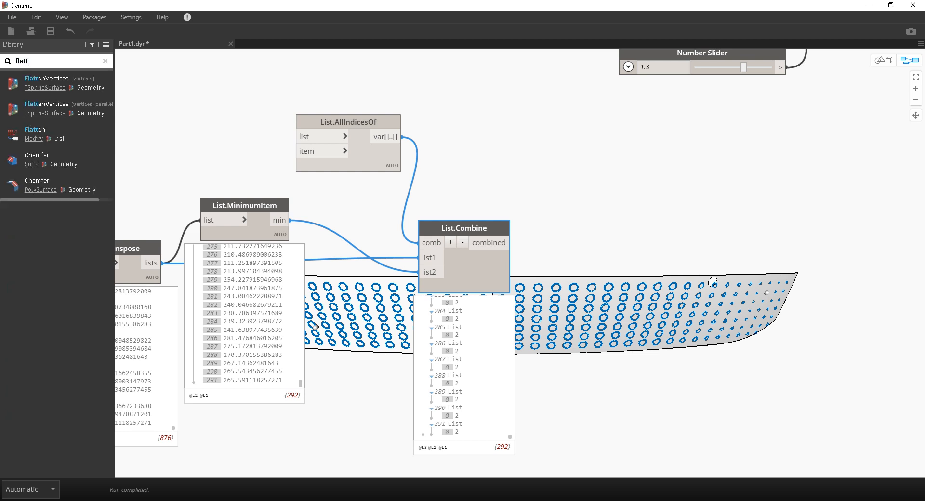
left_click(44, 134)
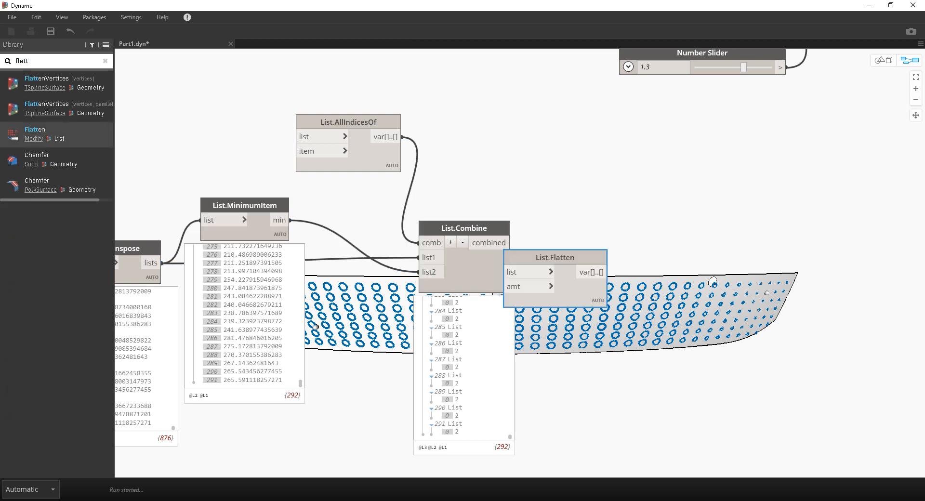
left_click_drag(556, 259, 625, 225)
scroll(463, 367, "up", 3)
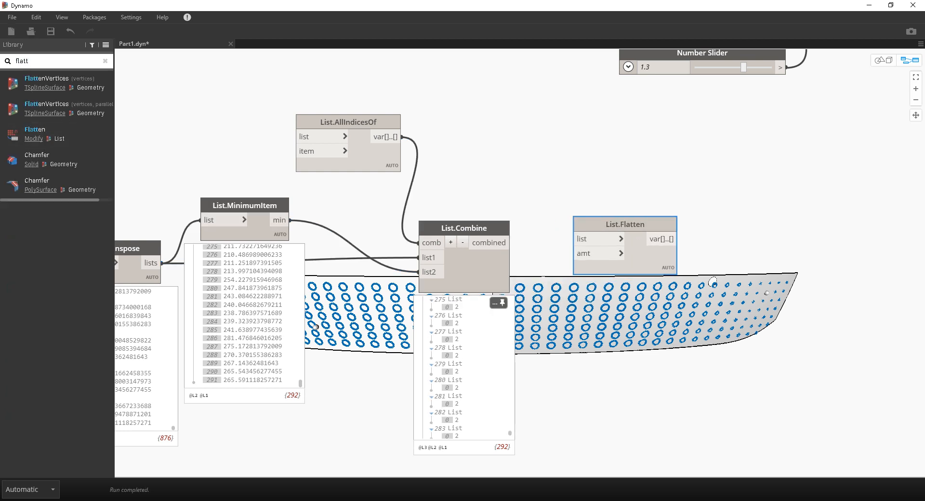
left_click_drag(510, 433, 510, 297)
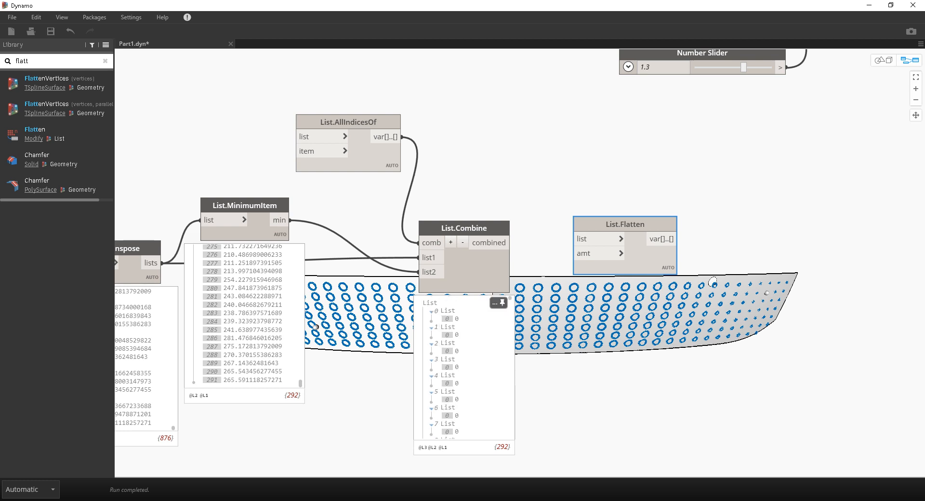
left_click(493, 243)
left_click(577, 239)
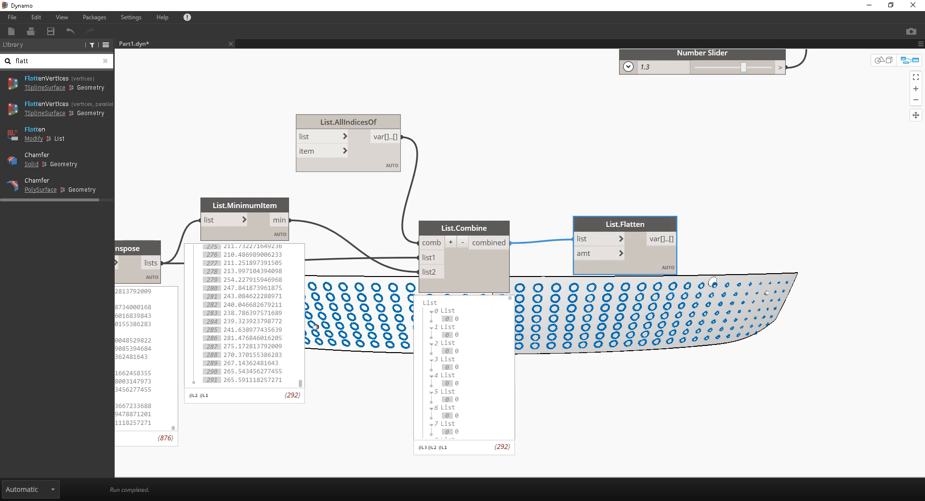
Unpin the output previews of List.MinimumItem, List.Transpose and List.Combine, and pin the preview of List.Flatten.
middle_click_drag(281, 251, 413, 240)
left_click(414, 240)
left_click(286, 282)
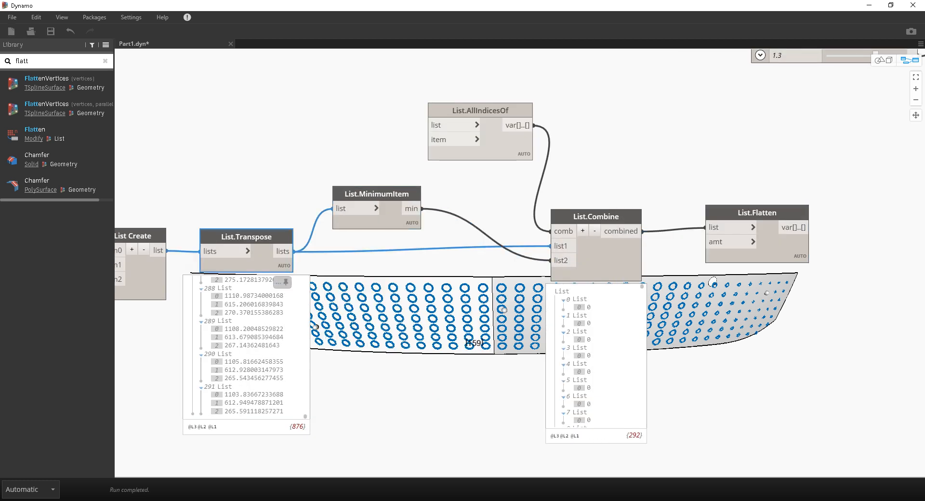
left_click(632, 291)
middle_click_drag(632, 291, 456, 291)
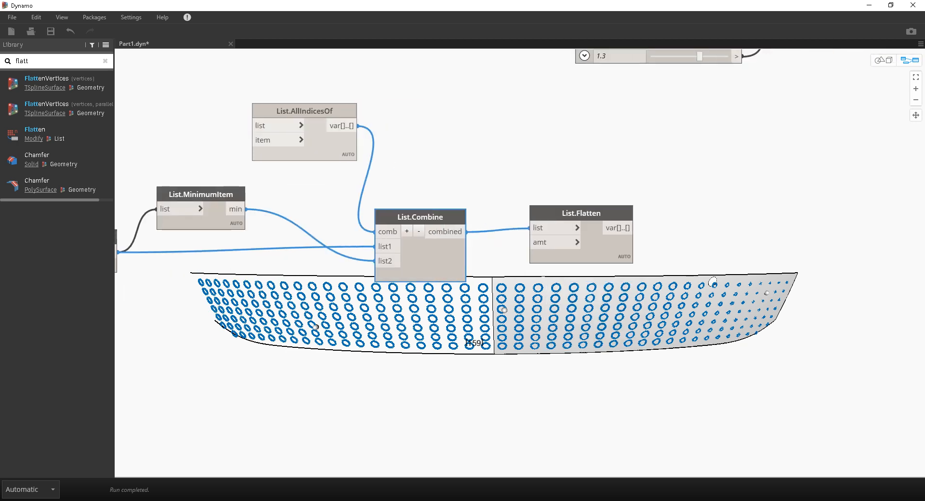
left_click(581, 246)
middle_click_drag(581, 246, 152, 332)
Move the remapping and circle nodes together away from the new list nodes, and place Bake to Alias beside Circle.ByCenterPointRadiusNormal.
scroll(330, 216, "down", 3)
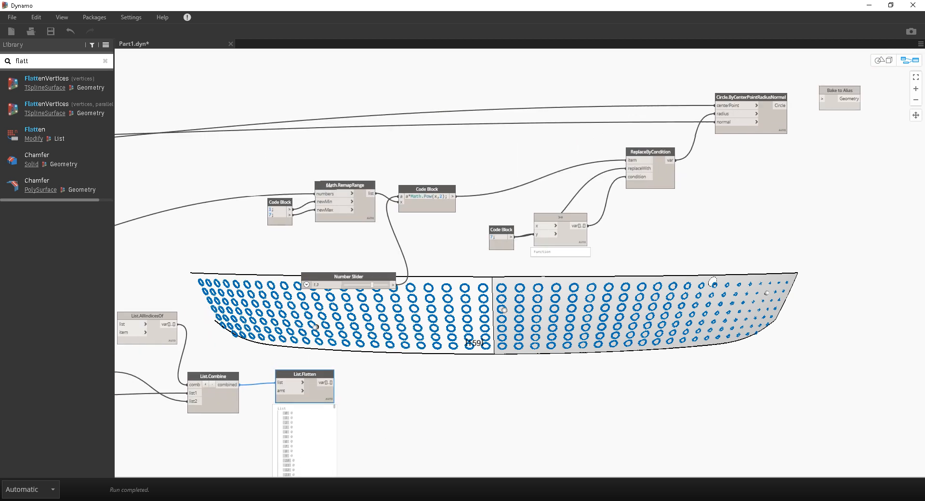
left_click(710, 233)
left_click_drag(766, 313, 274, 58)
left_click_drag(344, 185, 451, 123)
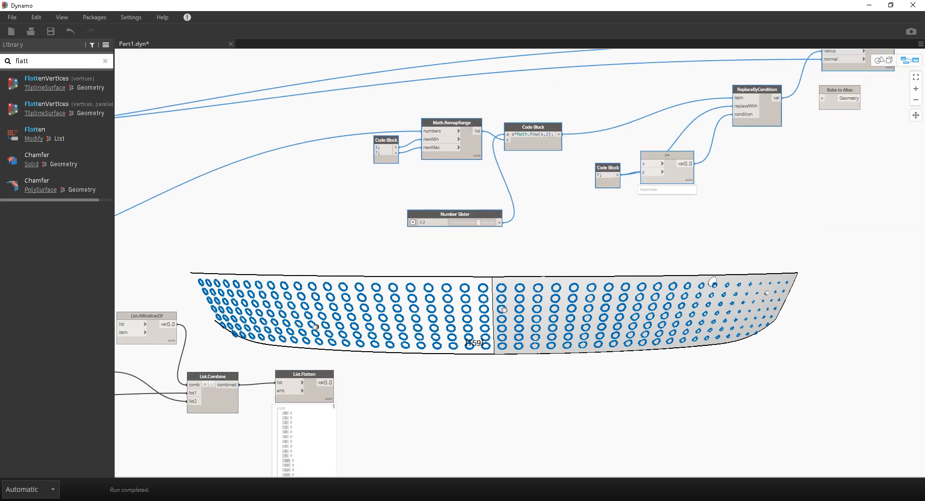
middle_click_drag(451, 123, 260, 177)
left_click_drag(648, 145, 733, 92)
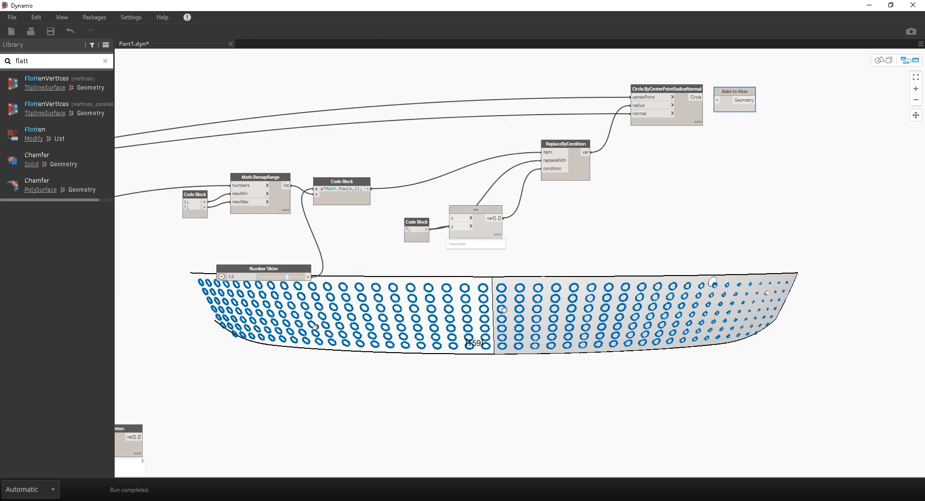
Move the List.Flatten node slightly up and closer to List.Combine.
middle_click_drag(308, 319, 604, 161)
scroll(376, 255, "up", 3)
middle_click_drag(376, 254, 579, 298)
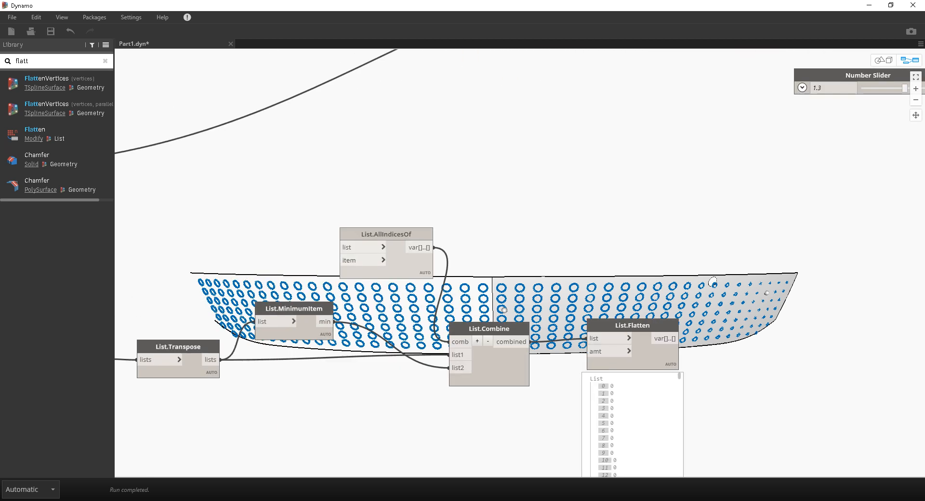
left_click_drag(632, 325, 616, 297)
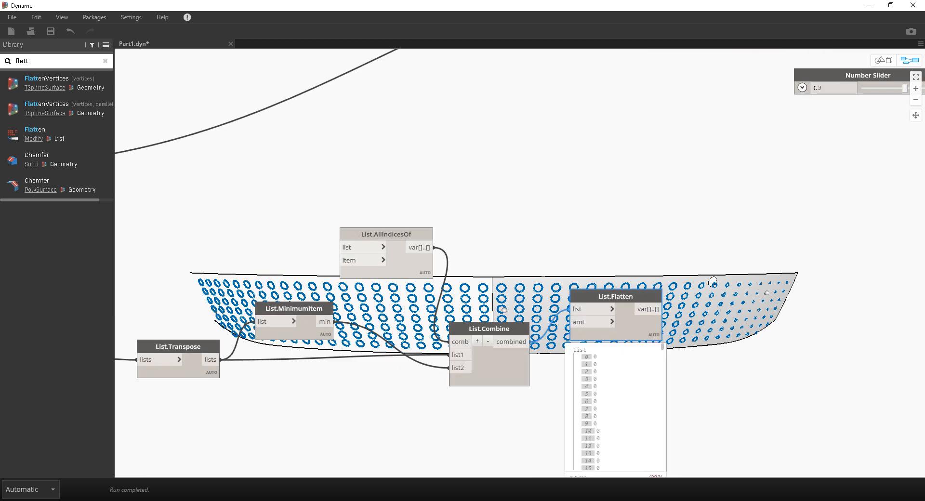
middle_click_drag(613, 410, 603, 352)
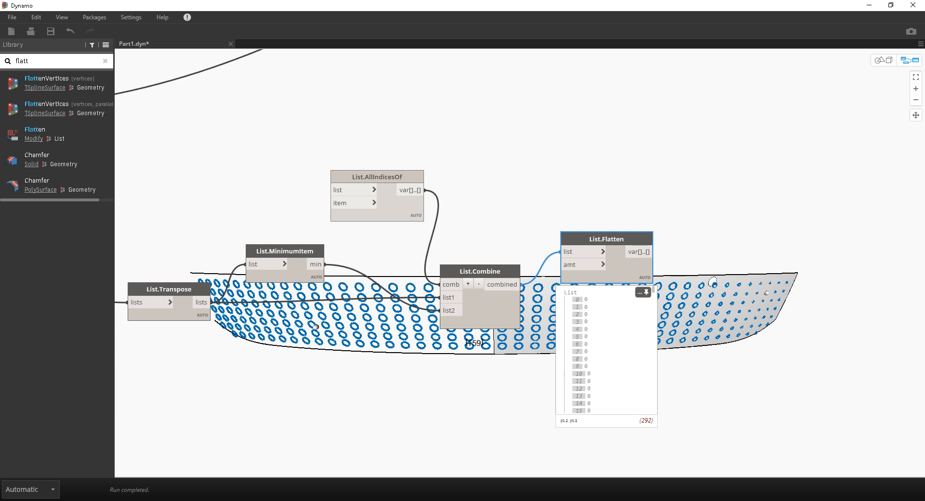
left_click(694, 386)
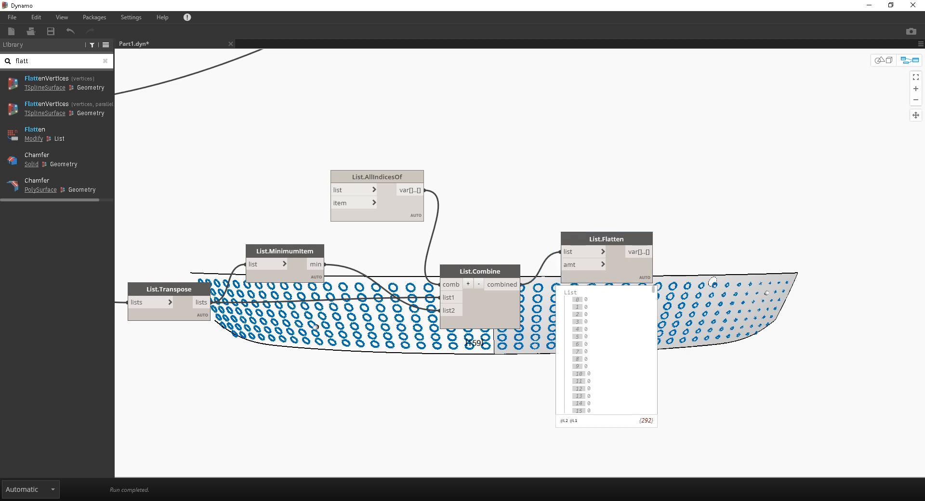
Add an == operator node beyond List.Flatten and connect the flattened indices to its x input.
middle_click_drag(695, 381, 573, 392)
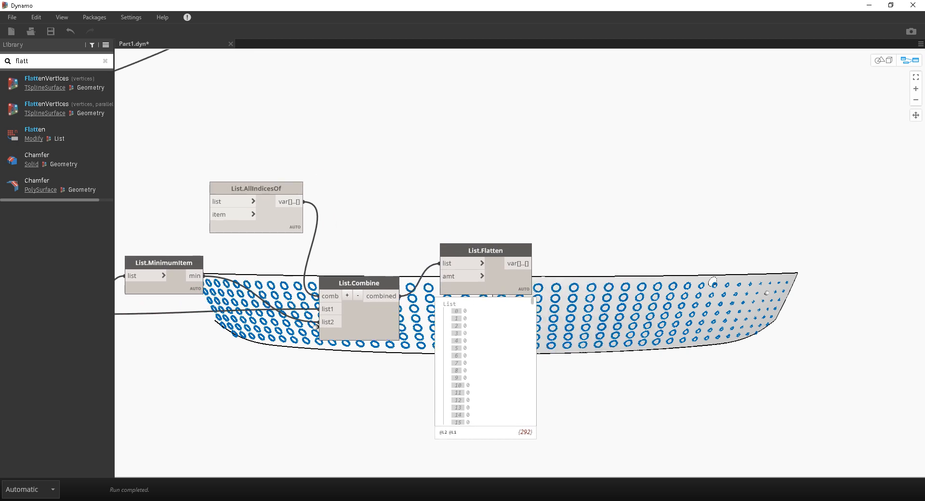
type("=")
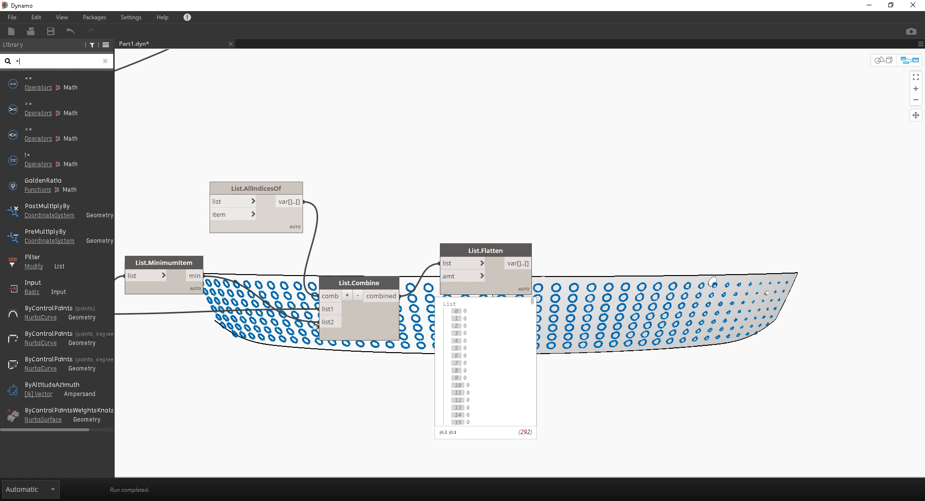
left_click(38, 87)
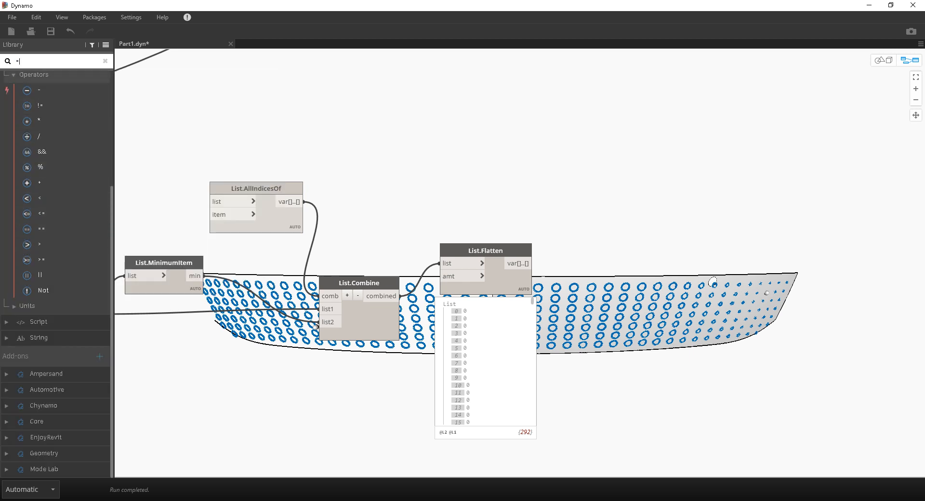
key("BackSpace")
type("=")
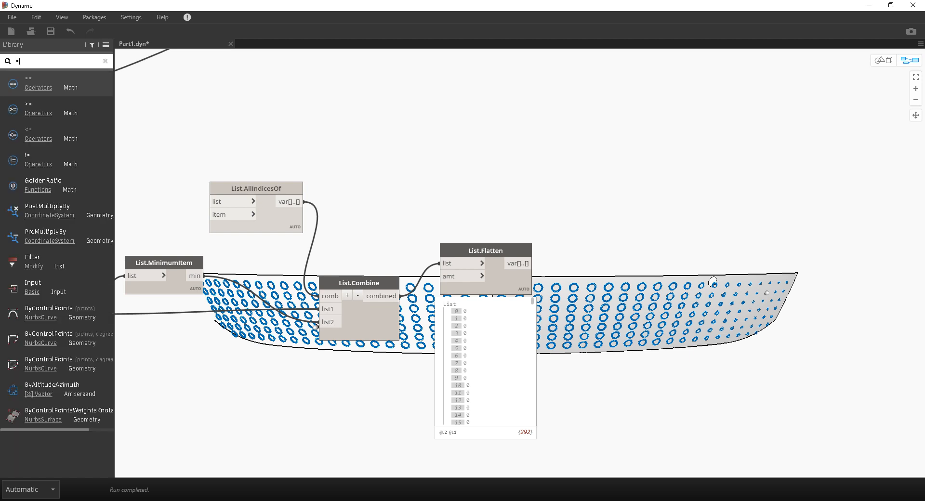
left_click(29, 79)
left_click_drag(559, 270, 692, 280)
left_click(518, 263)
left_click(635, 254)
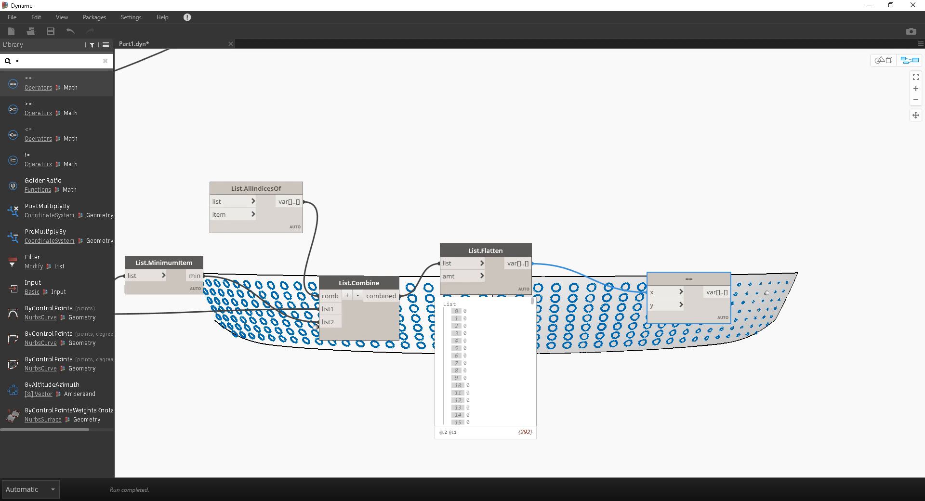
Create a Code Block with the value 0 and connect it to the y input of the == node.
double_click(540, 321)
type("0")
left_click(579, 375)
left_click(575, 339)
left_click(663, 305)
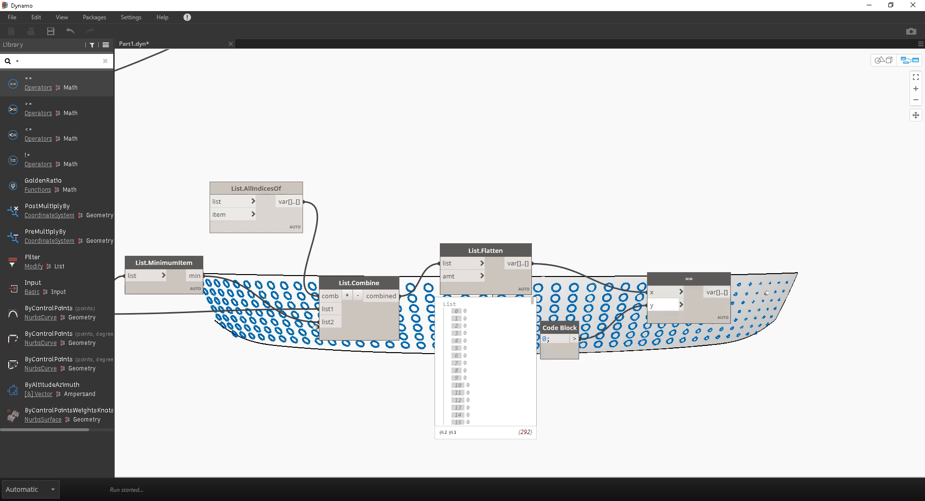
Move the 0 Code Block closer to the == node and review its list of true and false values.
left_click_drag(560, 328, 601, 315)
left_click(694, 308)
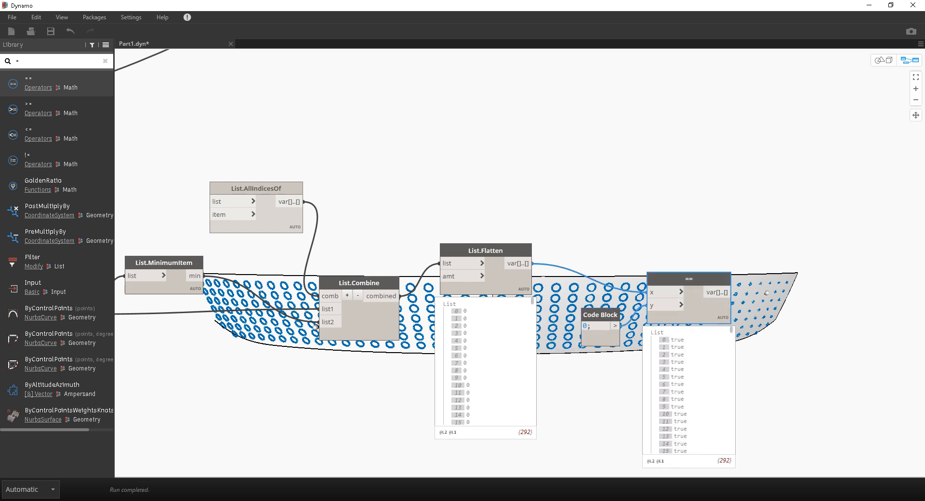
middle_click_drag(723, 334, 653, 284)
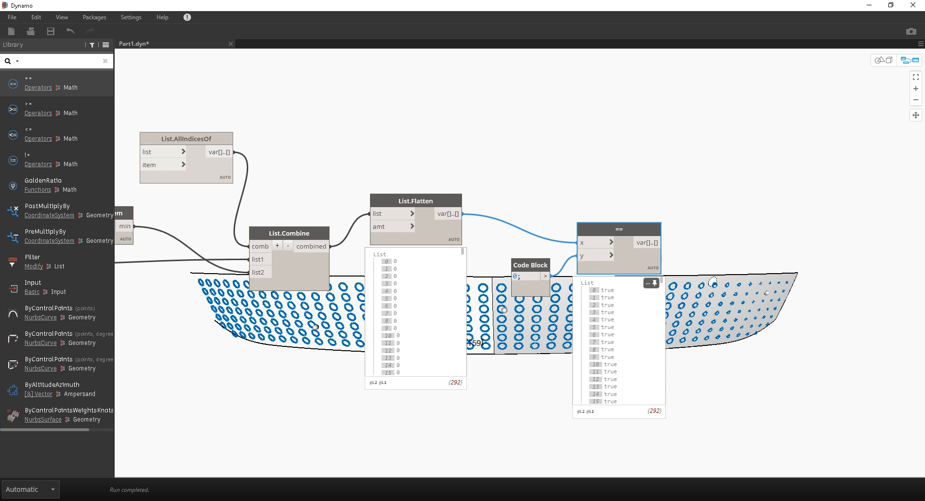
scroll(619, 340, "down", 20)
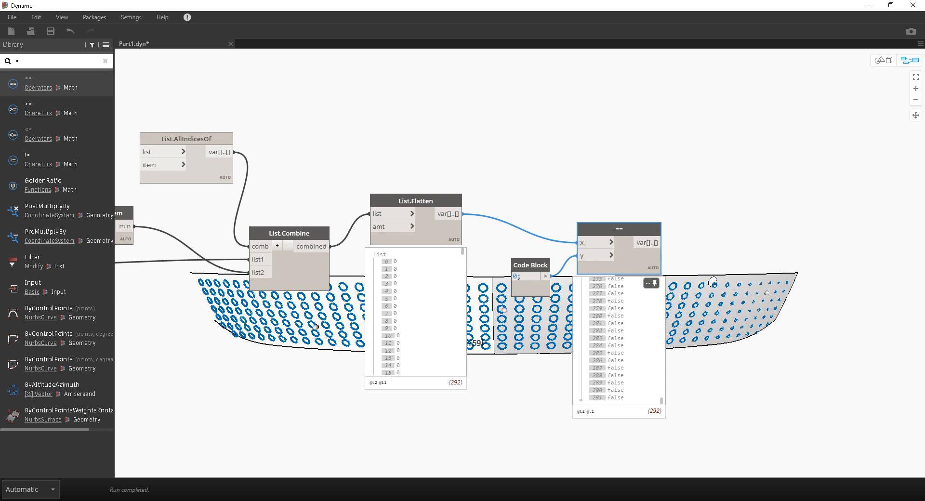
scroll(619, 340, "down", 5)
Move the remapping, slider and circle nodes together farther away from the == node to free up space.
scroll(539, 473, "down", 3)
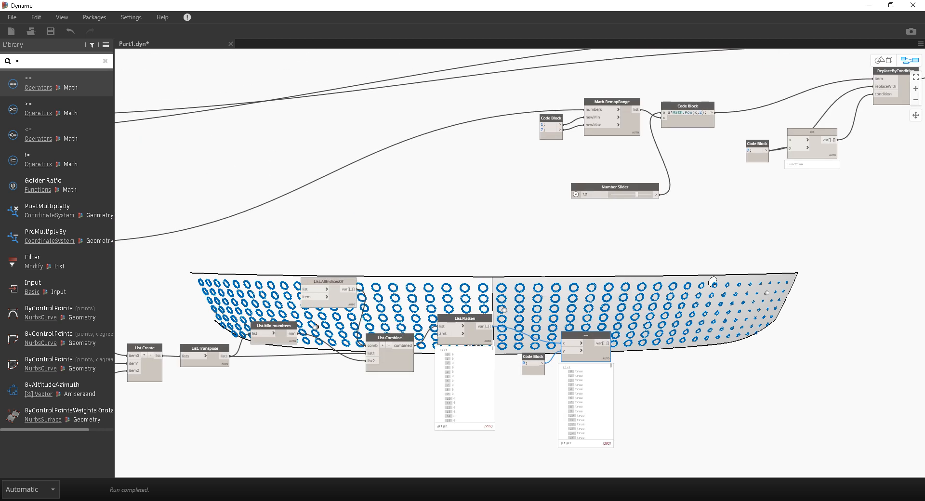
middle_click_drag(482, 289, 567, 300)
middle_click_drag(771, 232, 415, 312)
left_click_drag(805, 265, 314, 87)
left_click_drag(827, 341, 270, 97)
left_click_drag(341, 193, 568, 159)
middle_click_drag(191, 368, 324, 283)
scroll(325, 283, "up", 1)
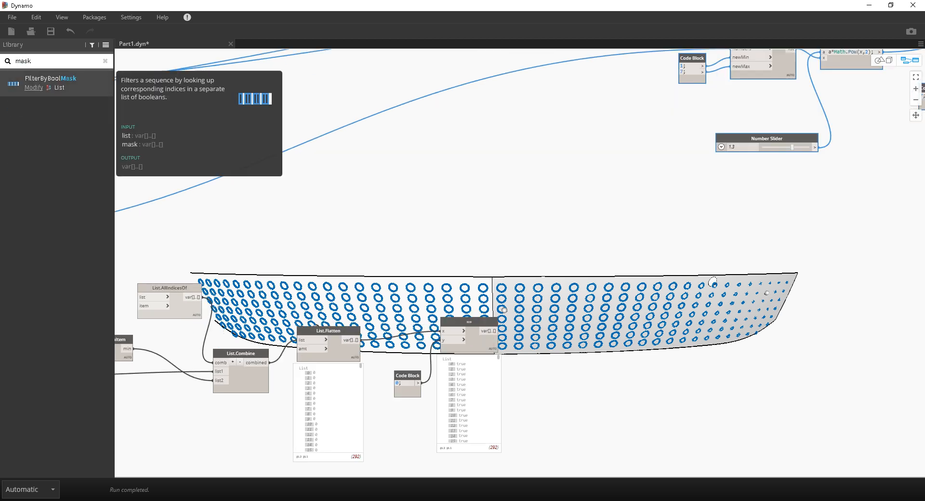
Add a List.FilterByBoolMask node above and beyond the == node, and connect the == output to its mask input.
left_click(50, 81)
left_click_drag(567, 287, 571, 242)
middle_click_drag(531, 231, 624, 276)
scroll(531, 265, "down", 3)
middle_click_drag(530, 265, 811, 267)
middle_click_drag(713, 281, 174, 173)
scroll(530, 270, "up", 1)
scroll(245, 256, "up", 2)
middle_click_drag(463, 206, 515, 202)
scroll(515, 200, "up", 2)
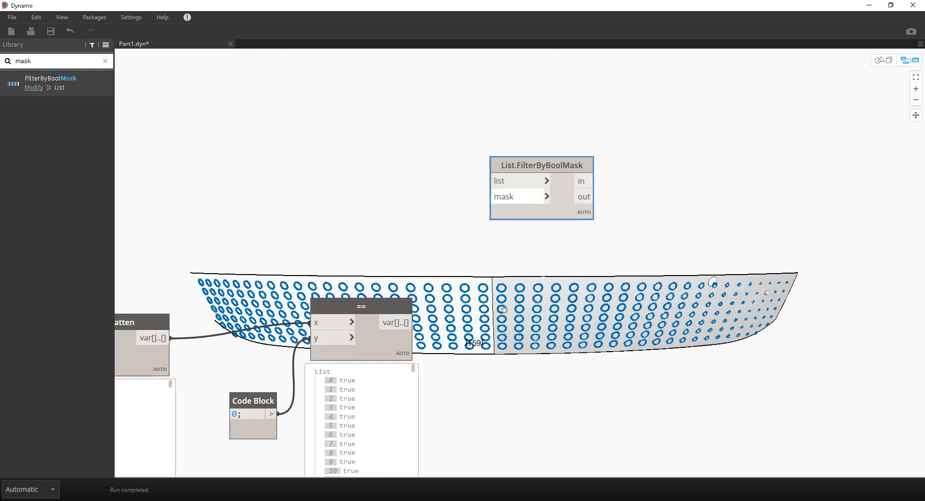
middle_click_drag(434, 255, 523, 245)
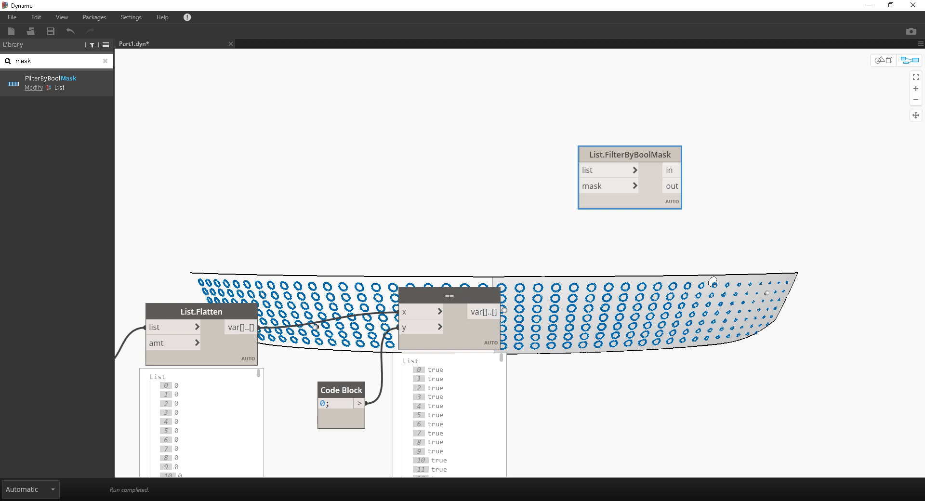
mouse_move(504, 311)
left_mouse_down()
mouse_move(567, 251)
mouse_move(578, 186)
left_mouse_up()
scroll(471, 207, "down", 3)
middle_click_drag(471, 208, 568, 236)
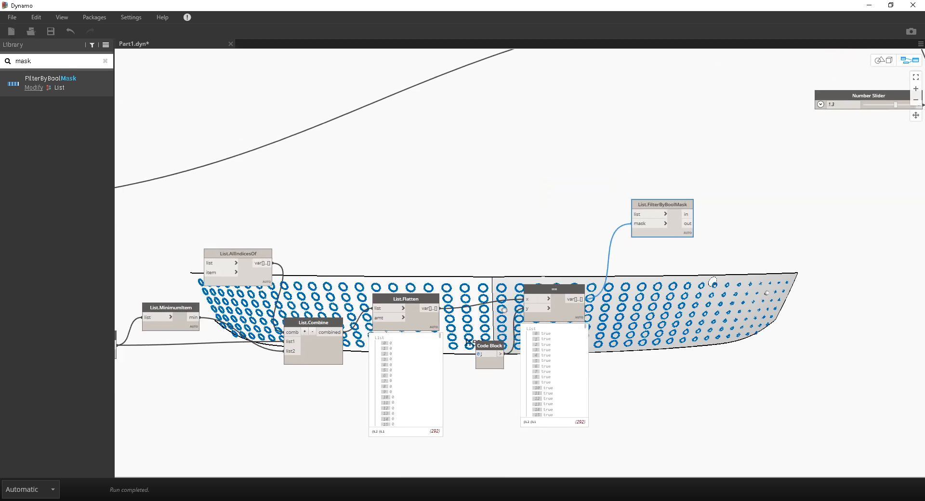
Move Math.RemapRange and its 1 and 7 Code Block closer to the List.FilterByBoolMask node.
middle_click_drag(470, 343, 567, 347)
middle_click_drag(300, 273, 415, 336)
scroll(385, 304, "down", 2)
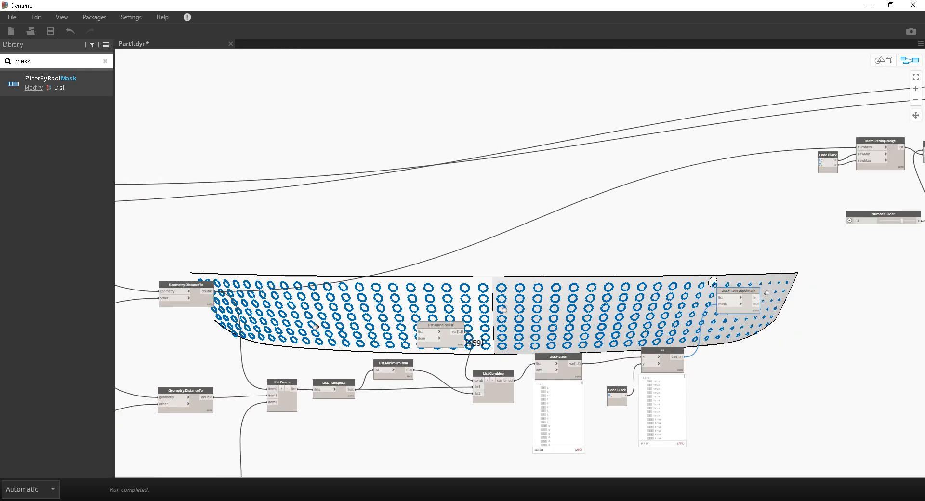
left_click_drag(891, 187, 826, 156)
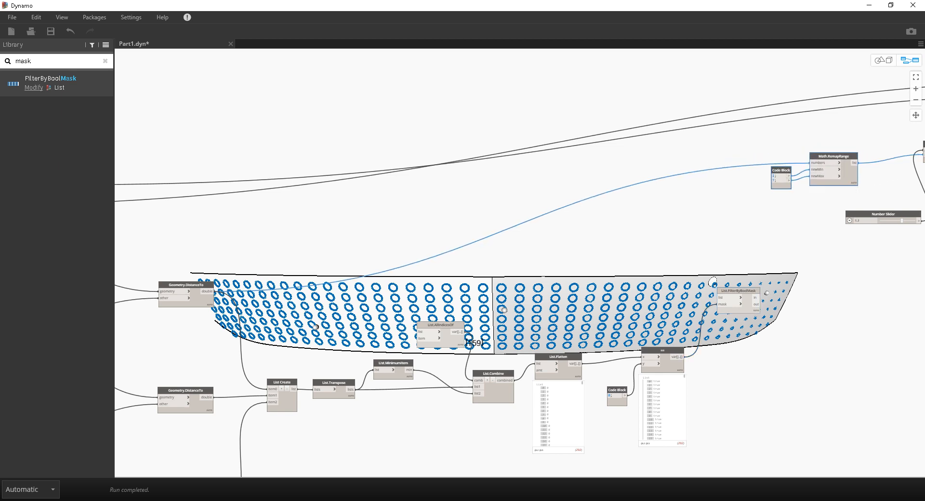
scroll(829, 200, "up", 3)
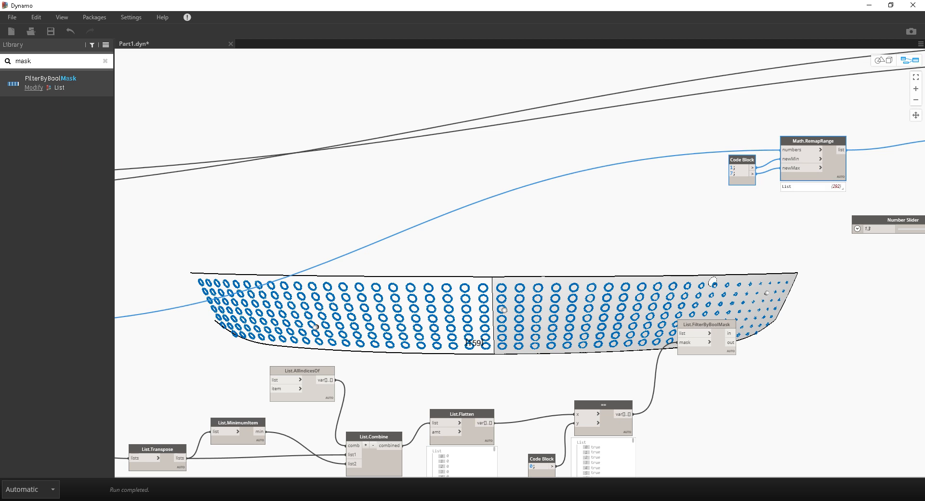
mouse_move(816, 187)
left_click_drag(812, 141, 642, 173)
middle_click_drag(641, 217, 729, 177)
middle_click_drag(675, 226, 876, 140)
scroll(328, 298, "up", 2)
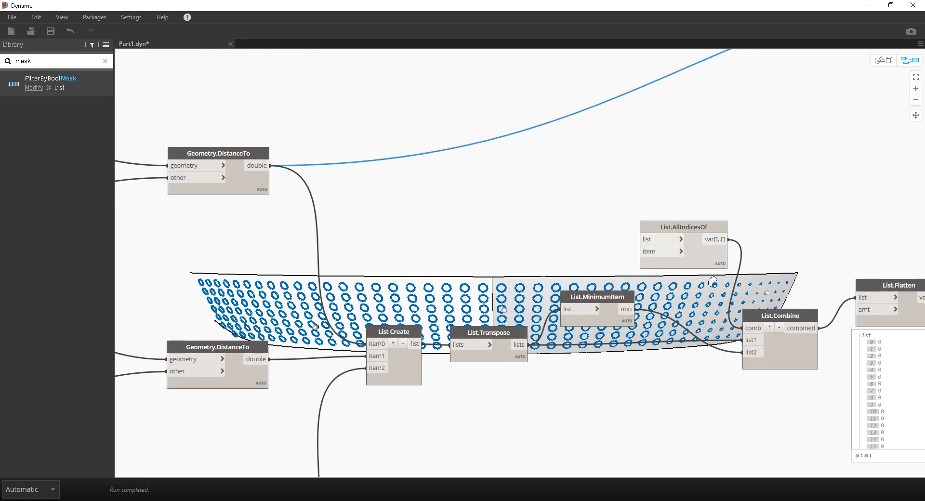
scroll(277, 413, "down", 3)
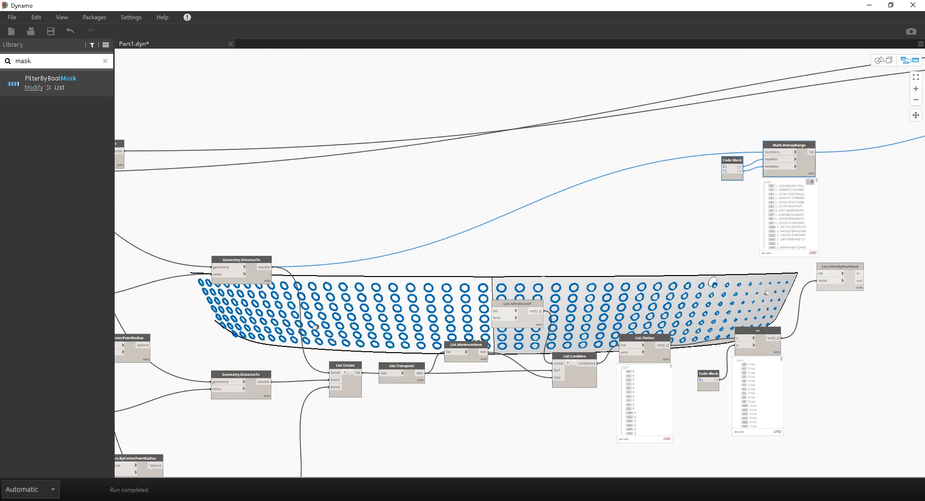
Nudge the first Geometry.DistanceTo and List.MinimumItem nodes up, and inspect the first node's distance list.
scroll(118, 329, "up", 2)
left_click_drag(291, 236, 300, 199)
middle_click_drag(300, 200, 198, 85)
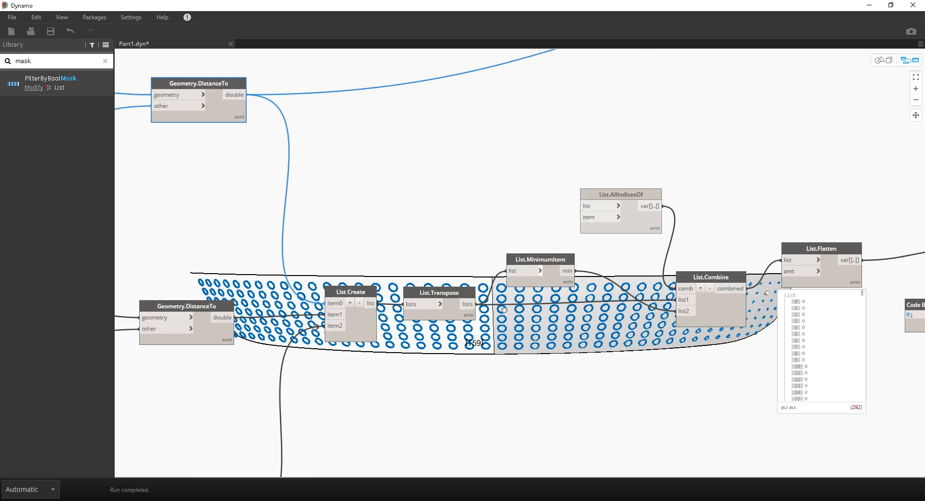
left_click_drag(540, 260, 540, 253)
mouse_move(203, 117)
left_click(241, 130)
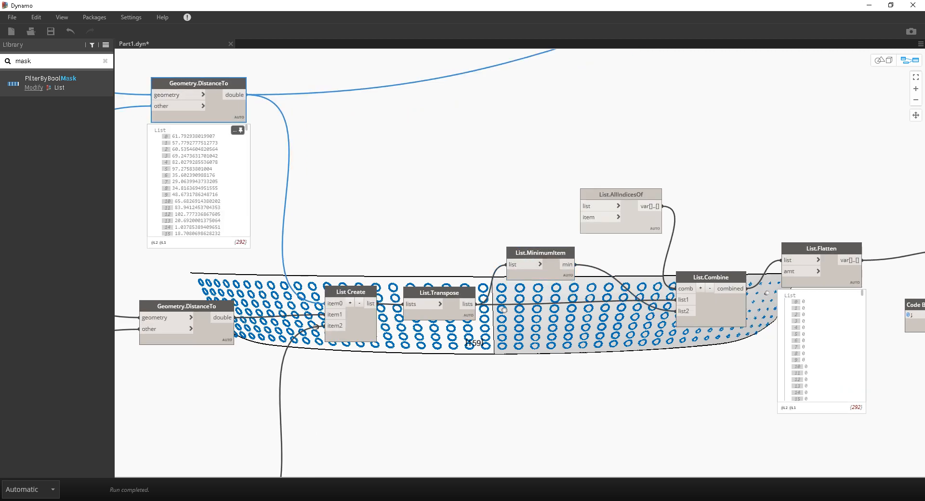
middle_click_drag(701, 341, 714, 282)
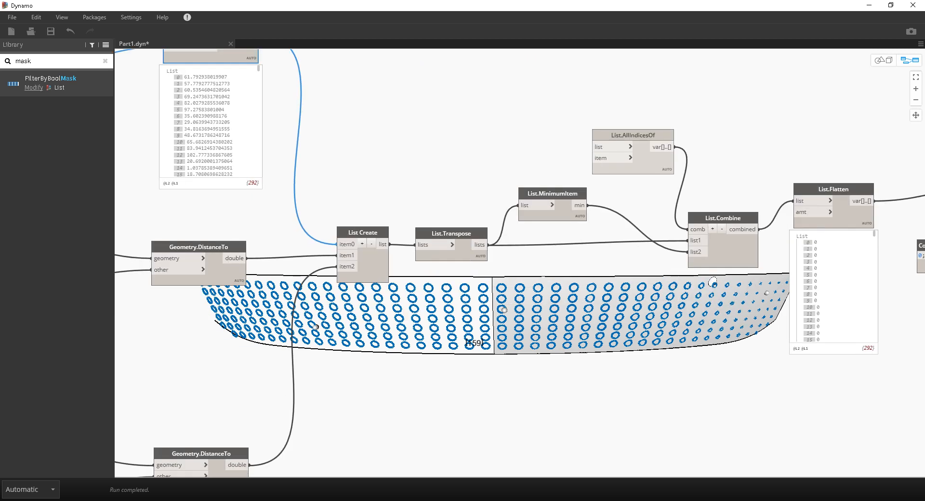
left_click(252, 71)
Disconnect the centerPoint and normal inputs of Circle.ByCenterPointRadiusNormal, and move Bake to Alias farther away from it.
middle_click_drag(492, 145, 232, 239)
middle_click_drag(579, 193, 447, 333)
left_click_drag(704, 199, 519, 93)
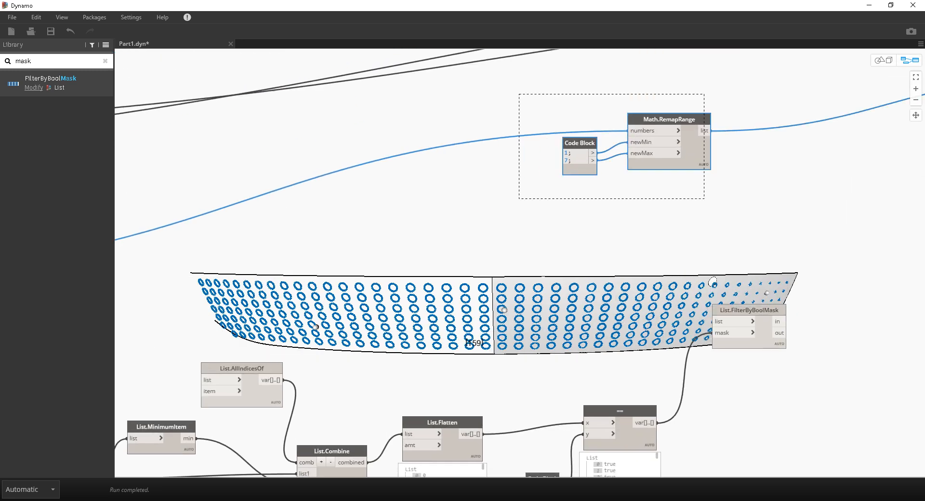
middle_click_drag(518, 94, 376, 232)
scroll(457, 229, "down", 3)
middle_click_drag(892, 169, 408, 179)
scroll(505, 161, "up", 3)
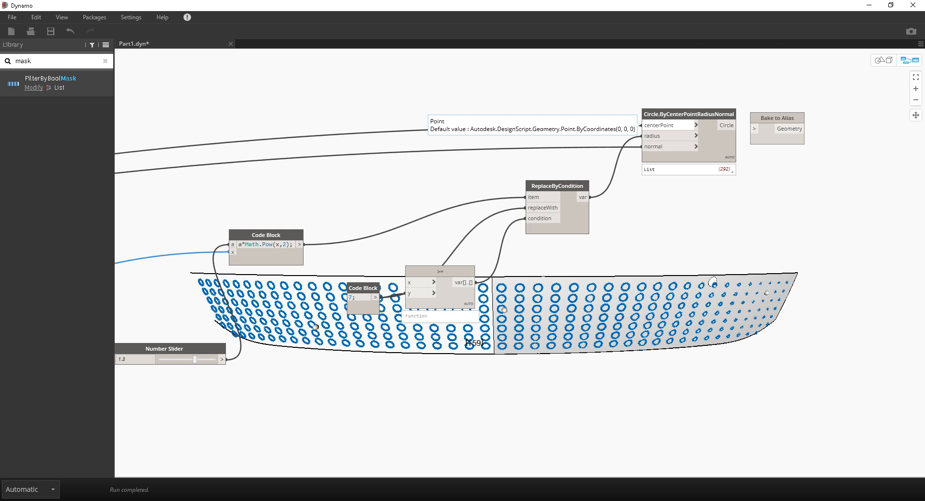
left_click(654, 125)
left_click(608, 112)
left_click(653, 147)
left_click(598, 164)
scroll(421, 171, "down", 3)
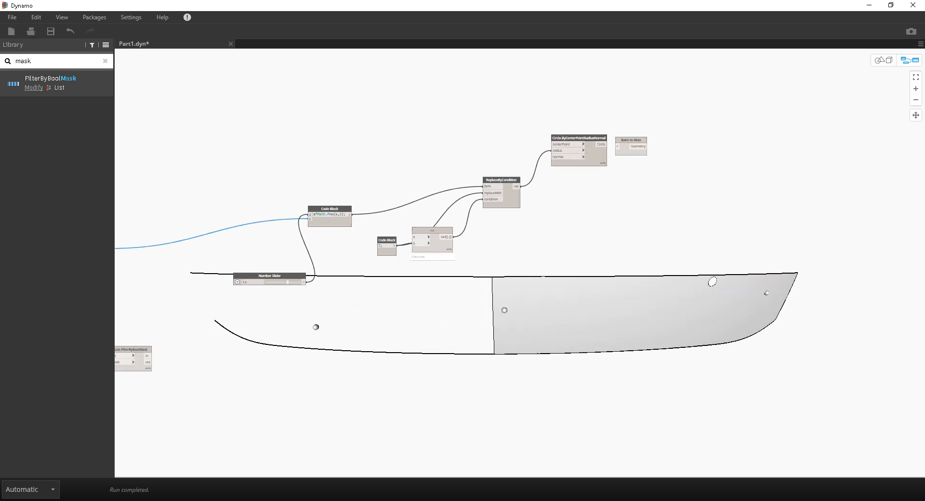
left_click_drag(632, 141, 806, 129)
middle_click_drag(376, 298, 500, 313)
scroll(675, 171, "up", 3)
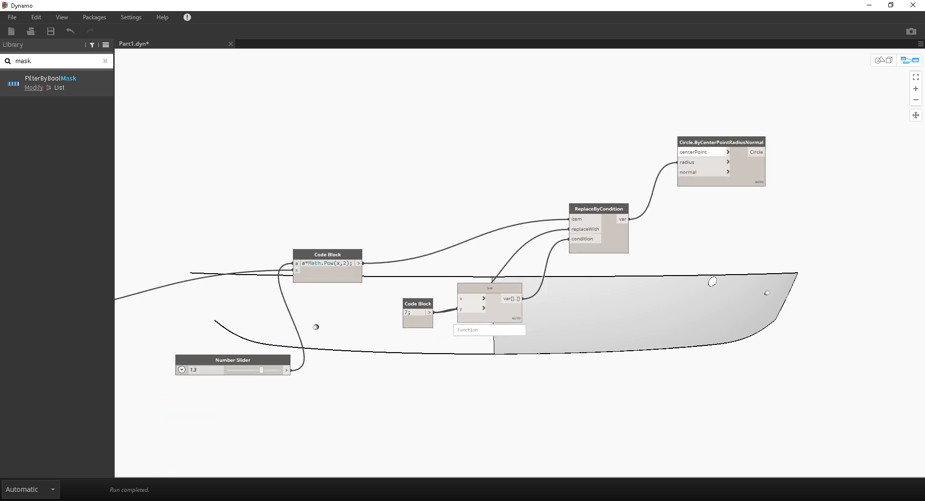
Check the List.MinimumItem distances and connect its min output to the numbers input of Math.RemapRange.
middle_click_drag(337, 313, 789, 186)
middle_click_drag(193, 366, 731, 206)
scroll(504, 305, "up", 3)
middle_click_drag(504, 306, 379, 300)
left_click(378, 324)
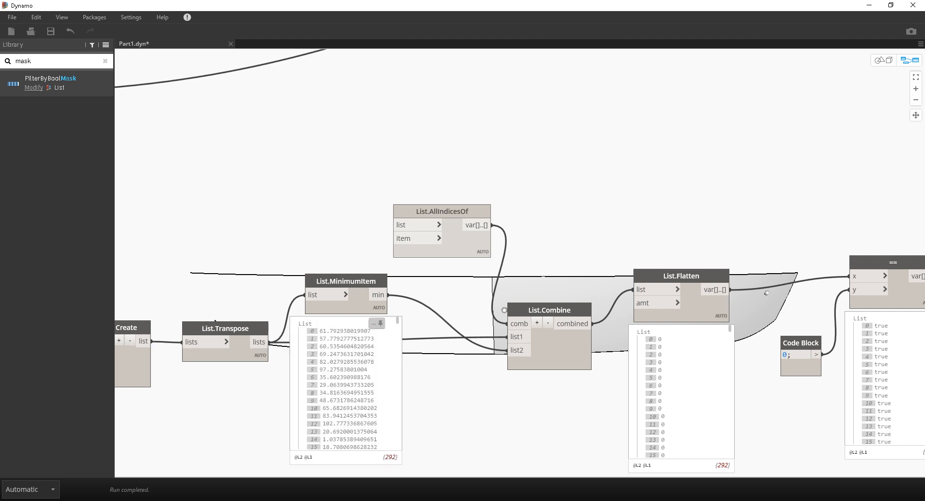
left_click(378, 324)
left_click(378, 295)
scroll(378, 217, "down", 3)
middle_click_drag(603, 98, 371, 210)
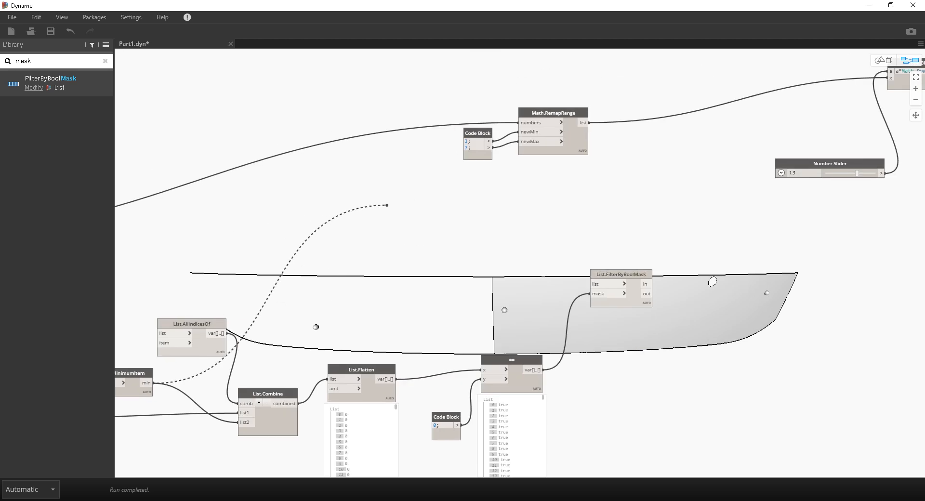
left_click(520, 122)
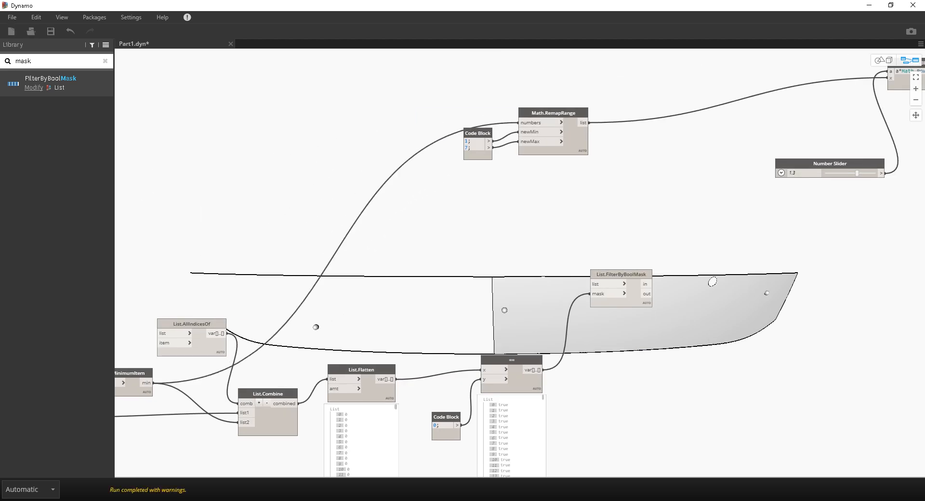
Connect the Math.RemapRange list to the list input of List.FilterByBoolMask, and arrange the remapping nodes close to it.
left_click_drag(449, 168, 594, 106)
left_click_drag(563, 132, 414, 205)
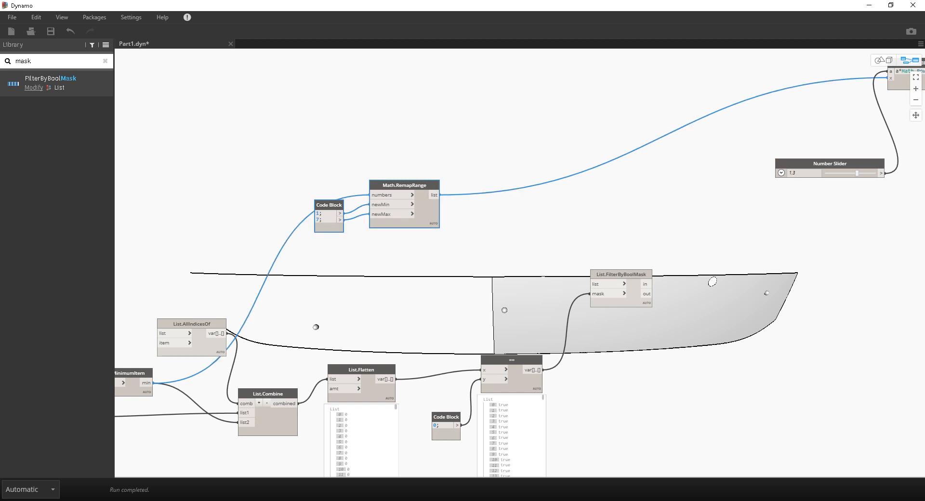
left_click_drag(622, 275, 624, 249)
left_click_drag(506, 253, 302, 168)
left_click_drag(404, 186, 595, 259)
left_click_drag(504, 233, 431, 262)
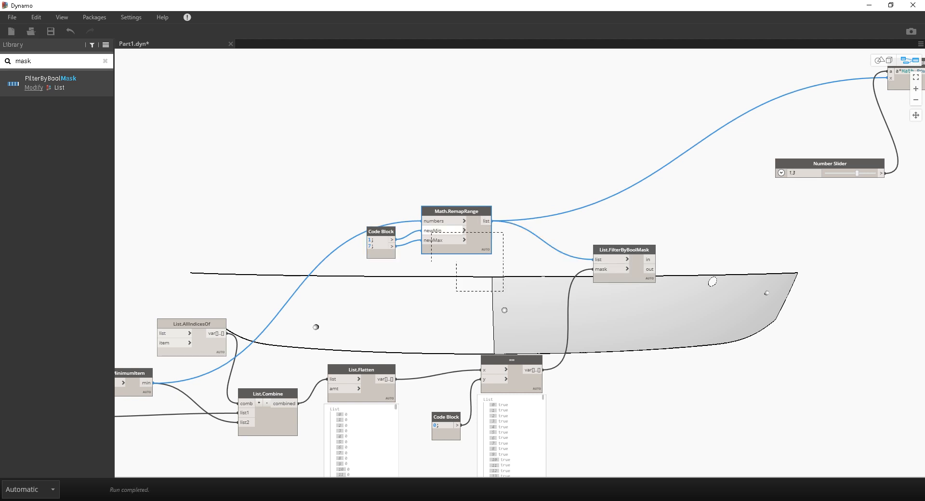
left_click_drag(456, 291, 431, 262)
left_click_drag(457, 211, 502, 257)
left_click_drag(626, 249, 633, 289)
Duplicate the List.FilterByBoolMask node and place the copy above the original.
key("ctrl+c")
key("ctrl+v")
left_click_drag(699, 297, 628, 156)
Move the Surface.NormalAtPoint node up and closer to the List.Flatten node that supplies its points.
scroll(688, 377, "down", 4)
scroll(455, 307, "up", 5)
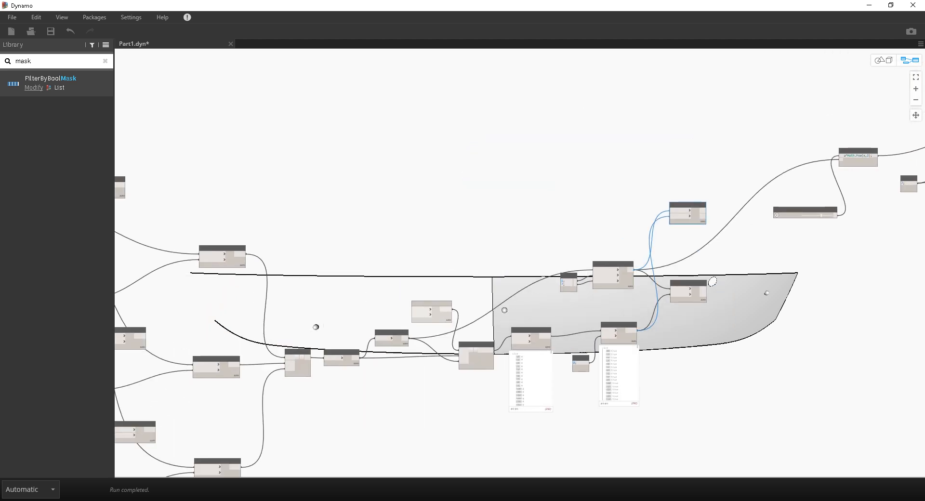
scroll(316, 327, "up", 3)
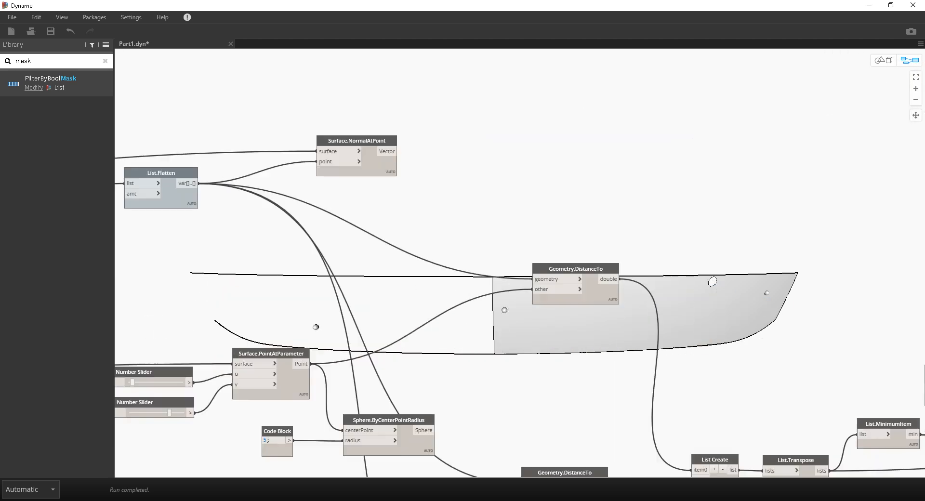
middle_click_drag(380, 153, 544, 165)
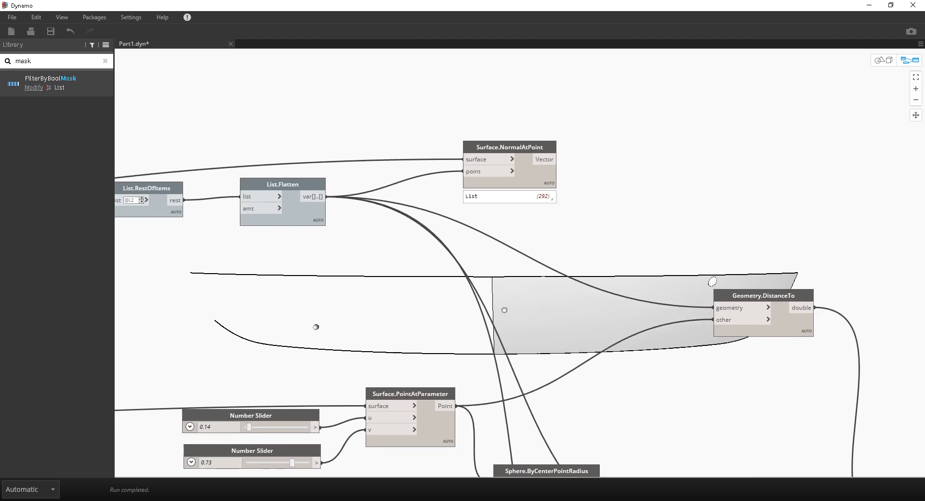
left_click_drag(526, 174, 451, 155)
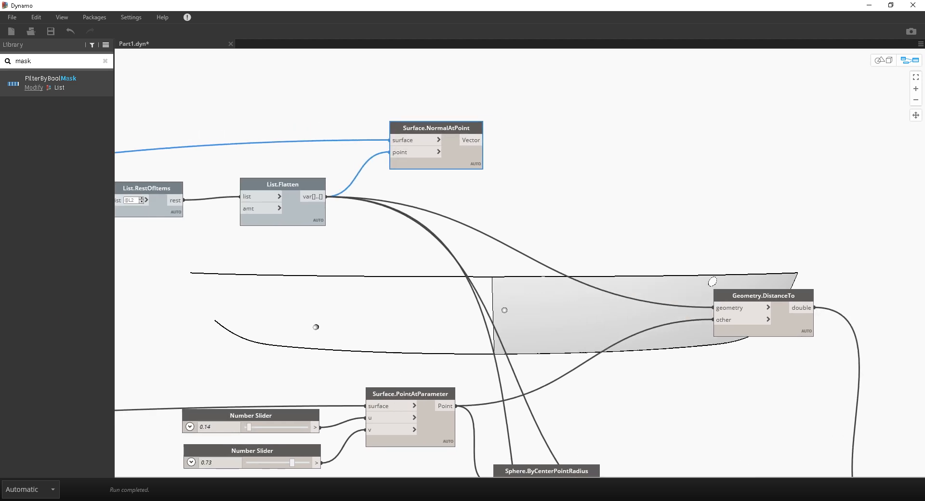
Connect the flattened points to the list input of the copied List.FilterByBoolMask, and move that node closer to the original.
left_click(327, 197)
scroll(341, 221, "down", 3)
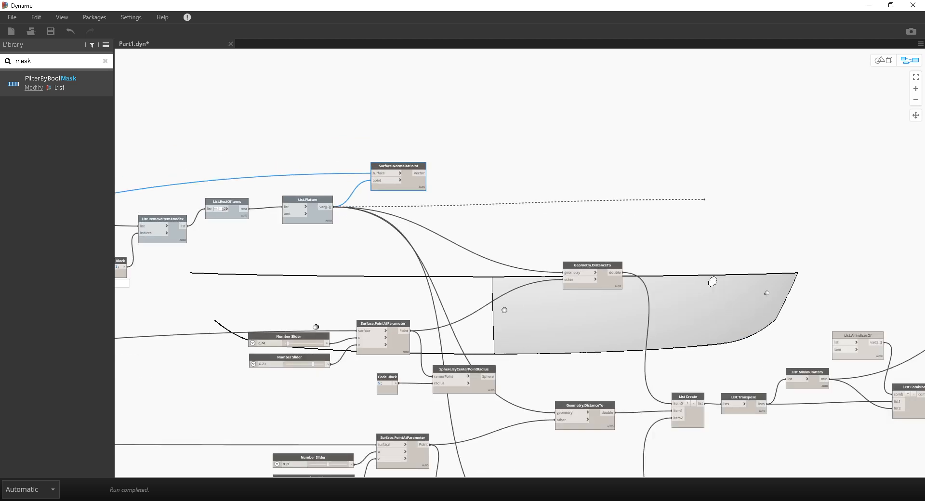
middle_click_drag(705, 199, 352, 206)
left_click(497, 187)
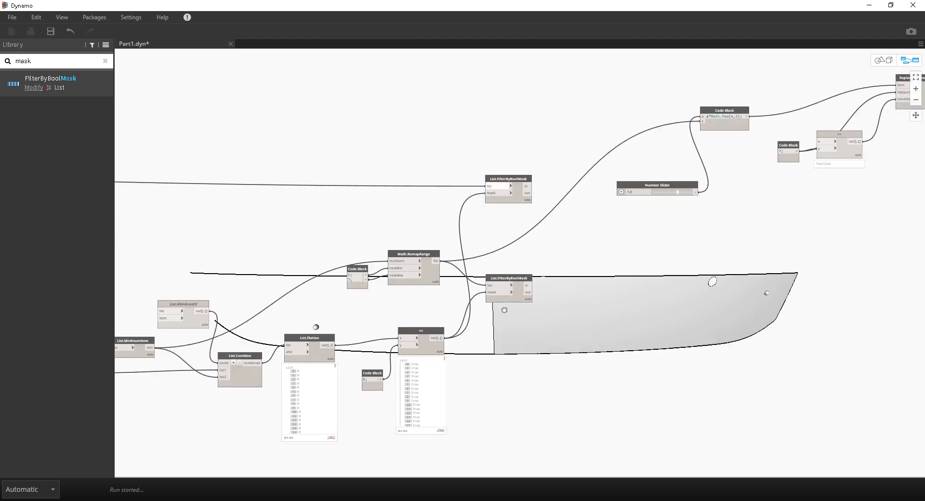
left_click_drag(502, 199, 501, 229)
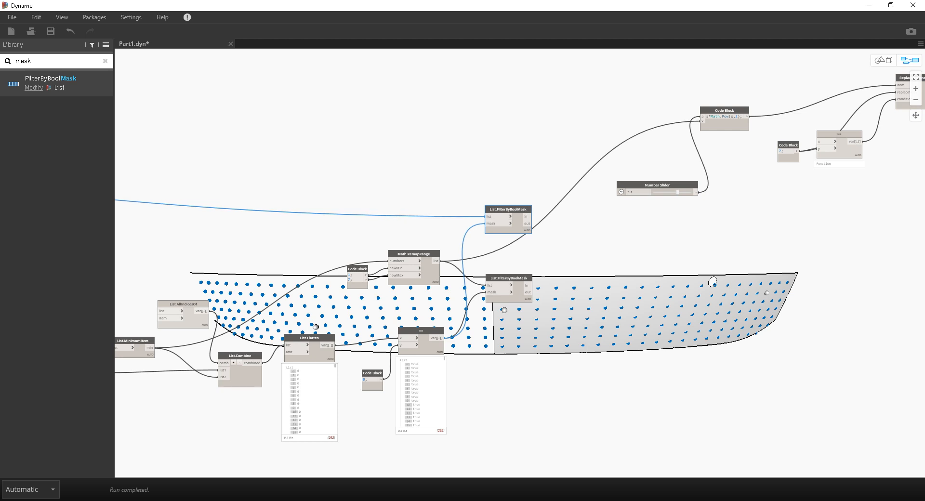
scroll(386, 217, "up", 3)
middle_click_drag(386, 217, 149, 198)
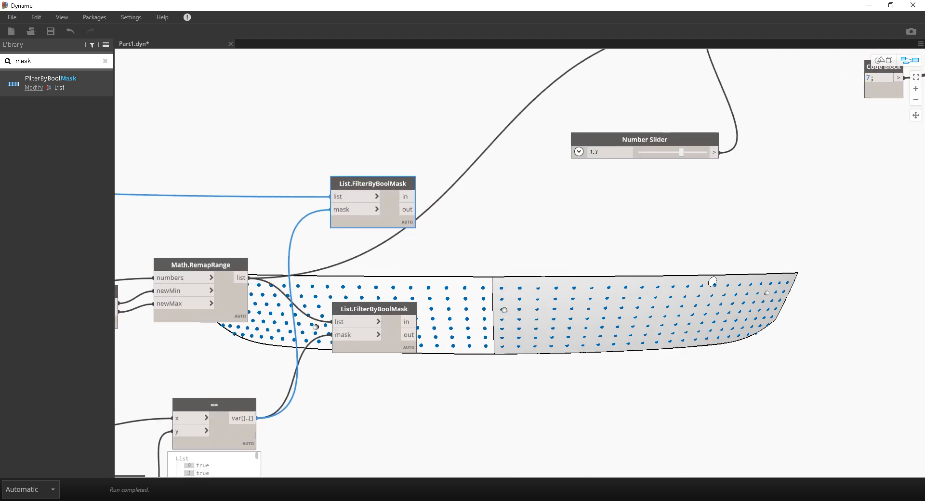
scroll(449, 205, "up", 1)
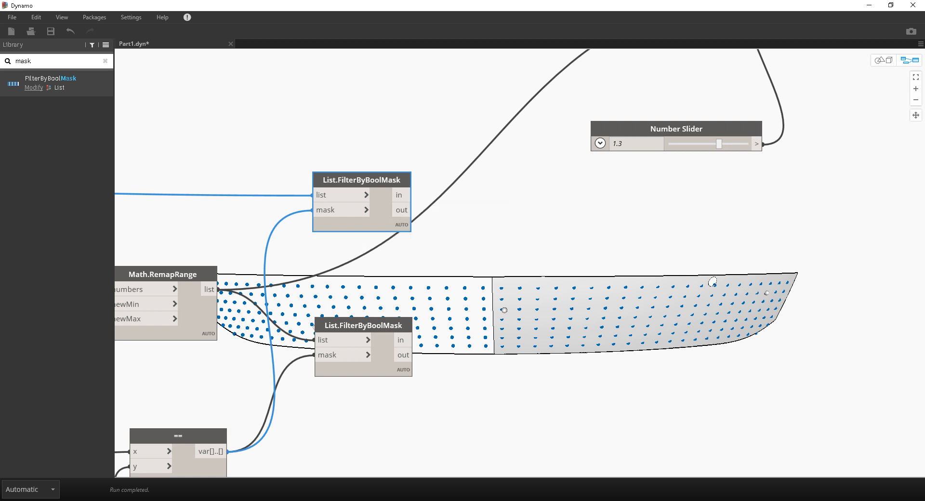
Move the radius code block, number slider, condition nodes, ReplaceByCondition and circle node together farther along the graph to make room after the masks.
scroll(500, 233, "down", 5)
middle_click_drag(500, 233, 295, 292)
left_click_drag(288, 255, 791, 67)
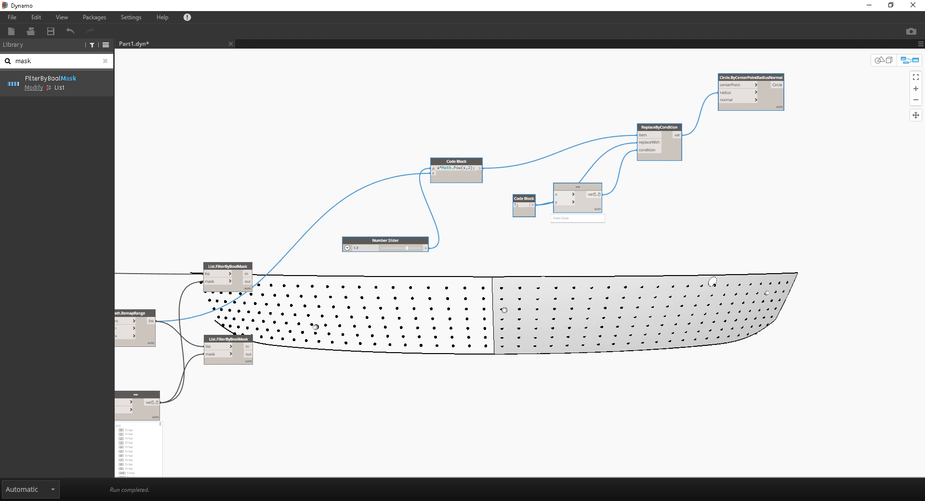
left_click_drag(457, 162, 629, 143)
middle_click_drag(338, 241, 639, 235)
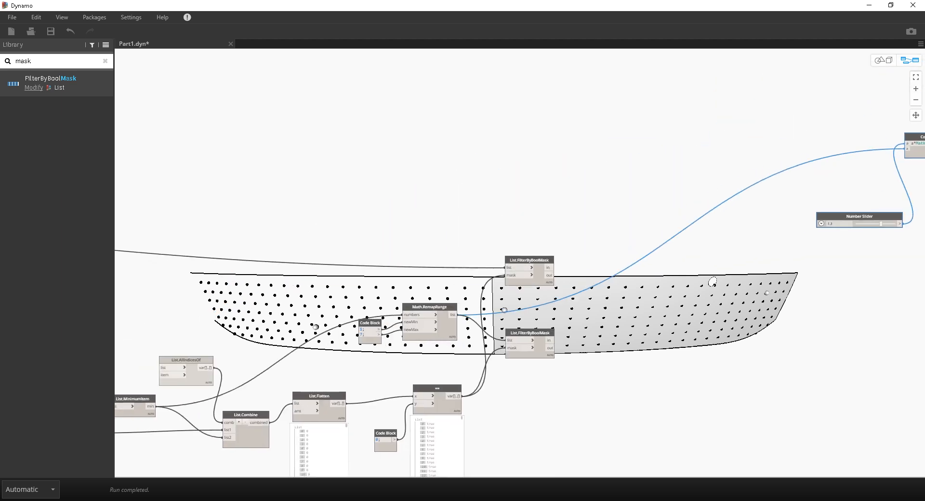
Move the Surface.NormalAtPoint node along the graph to sit just above the upper List.FilterByBoolMask node.
middle_click_drag(338, 241, 614, 240)
scroll(807, 262, "up", 3)
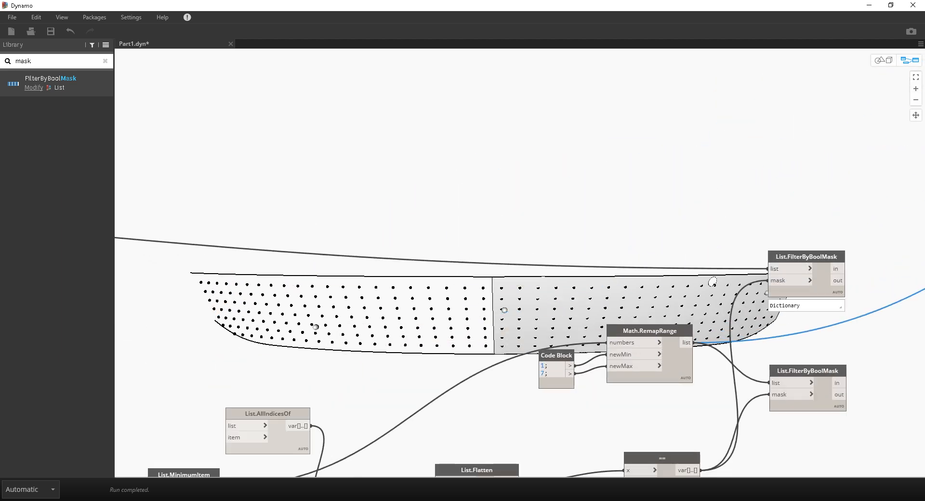
scroll(771, 263, "down", 5)
middle_click_drag(554, 262, 813, 261)
left_click_drag(416, 211, 856, 203)
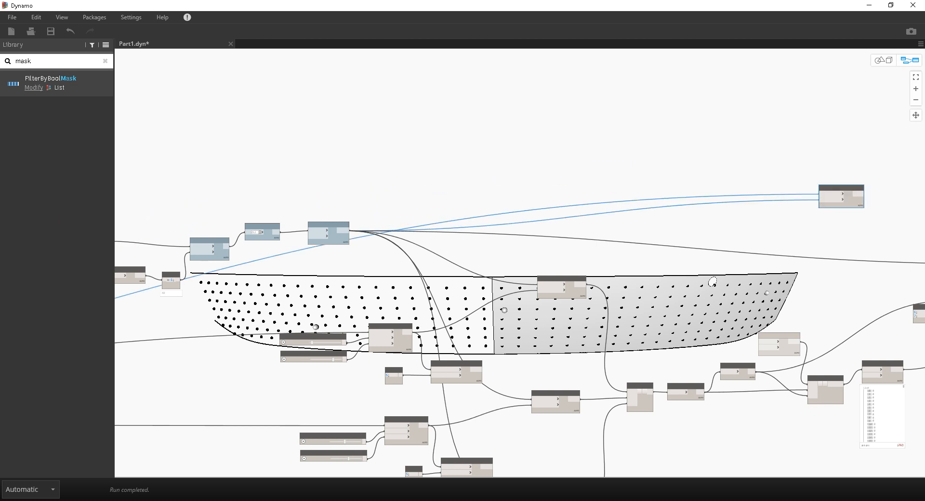
middle_click_drag(857, 203, 502, 232)
scroll(502, 232, "up", 3)
left_click_drag(502, 232, 815, 260)
middle_click_drag(815, 260, 504, 200)
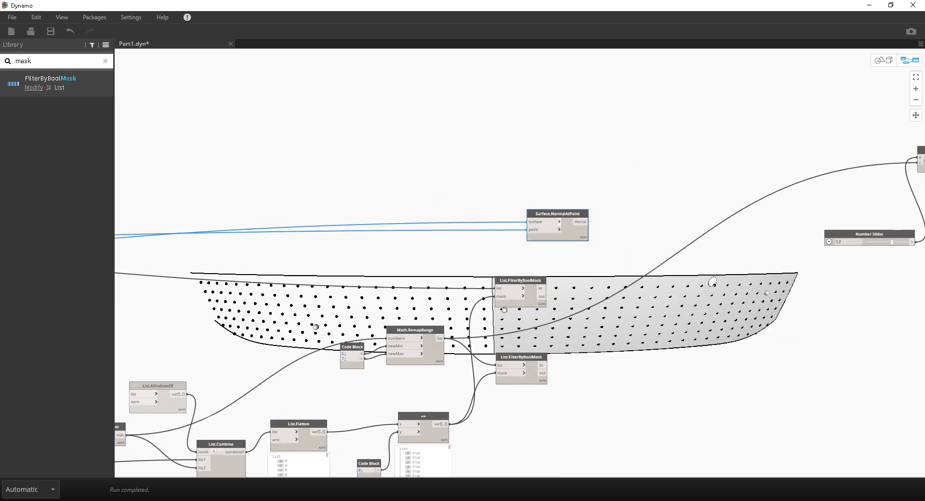
Connect the upper List.FilterByBoolMask's in output to the point input of Surface.NormalAtPoint, and tighten the spacing of these nodes and the lower mask.
scroll(468, 256, "up", 3)
left_click_drag(476, 256, 436, 150)
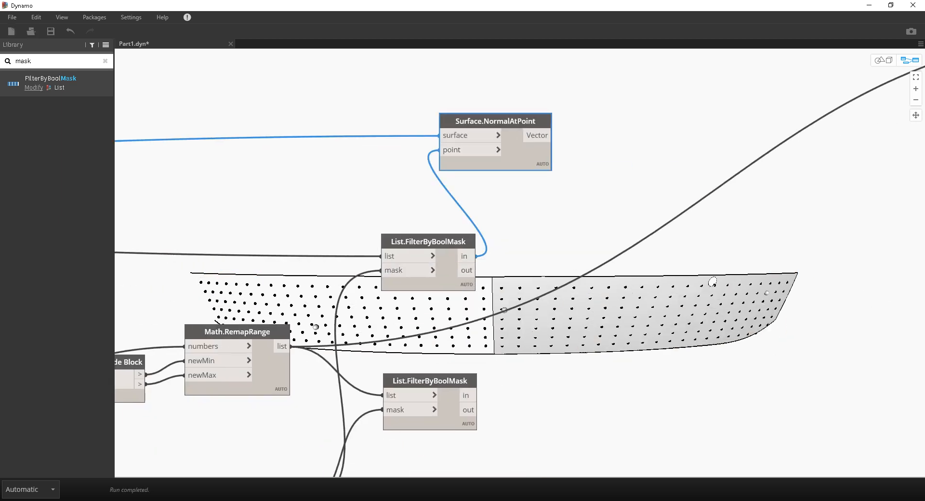
left_click_drag(495, 121, 536, 180)
middle_click_drag(676, 109, 584, 156)
scroll(523, 159, "down", 3)
left_click_drag(408, 349, 409, 306)
middle_click_drag(410, 305, 72, 409)
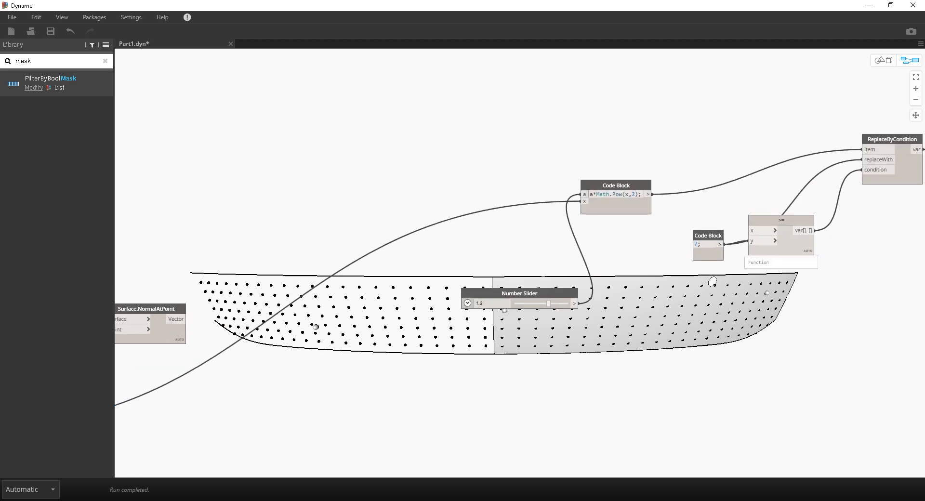
Set the number slider to 1.46, and move the >= comparison with its 7 code block, ReplaceByCondition and the circle node closer together.
middle_click_drag(548, 333, 524, 327)
left_click_drag(524, 299, 529, 299)
left_click_drag(803, 272, 687, 217)
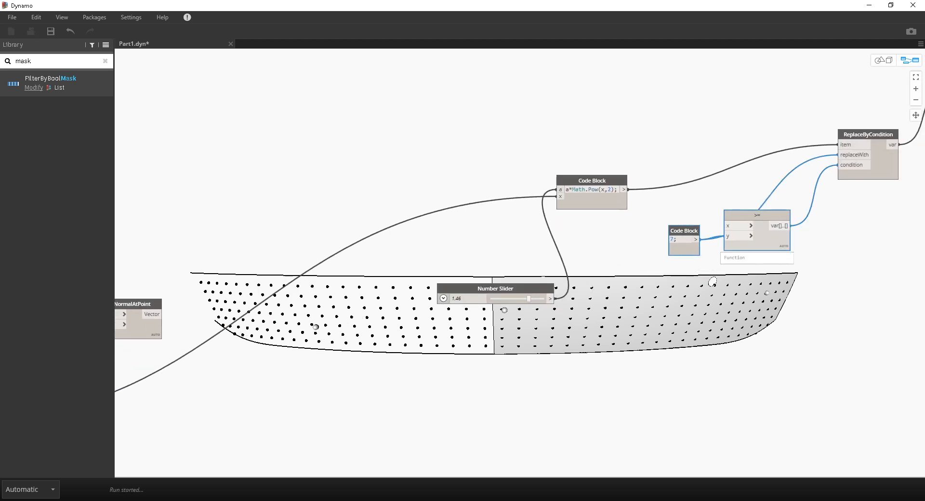
left_click_drag(757, 216, 741, 247)
left_click_drag(868, 135, 814, 194)
middle_click_drag(813, 197, 672, 226)
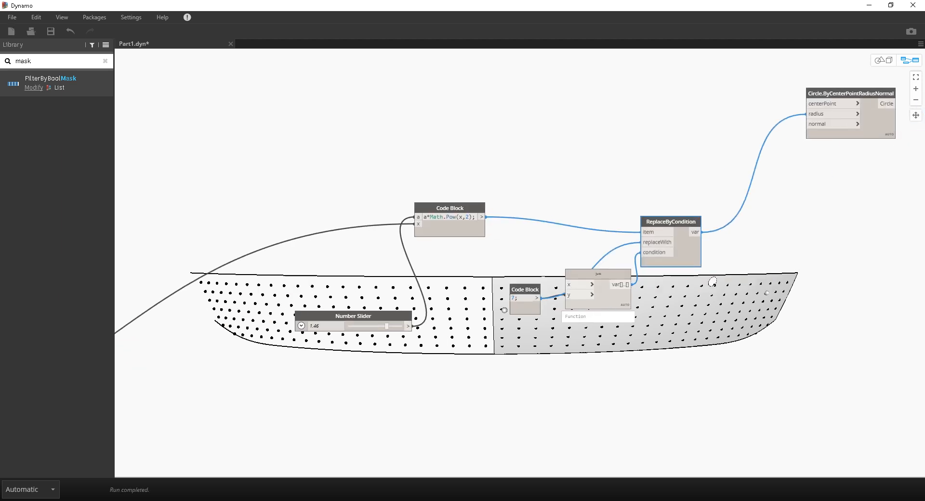
left_click_drag(852, 92, 798, 117)
Connect the Vector output of Surface.NormalAtPoint to the normal input of Circle.ByCenterPointRadiusNormal.
middle_click_drag(366, 366, 713, 282)
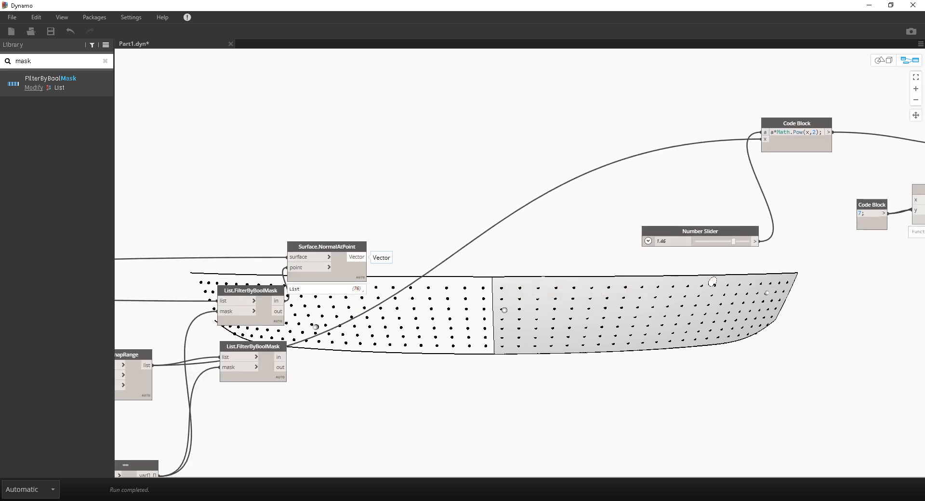
left_click(357, 257)
middle_click_drag(620, 94, 193, 192)
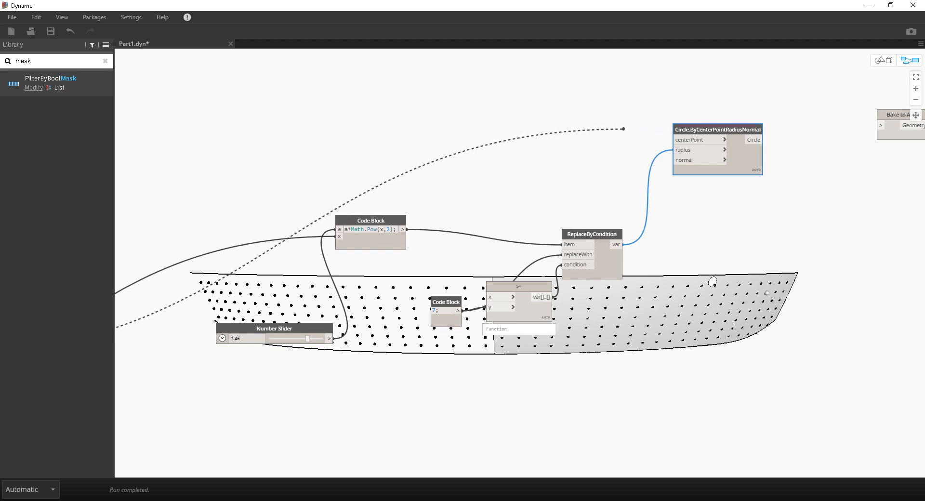
left_click(675, 160)
Move the lower List.FilterByBoolMask down and connect its in output to the x input of the a*Math.Pow(x,2) code block.
middle_click_drag(290, 337, 727, 234)
left_click_drag(265, 341, 283, 375)
scroll(325, 398, "up", 2)
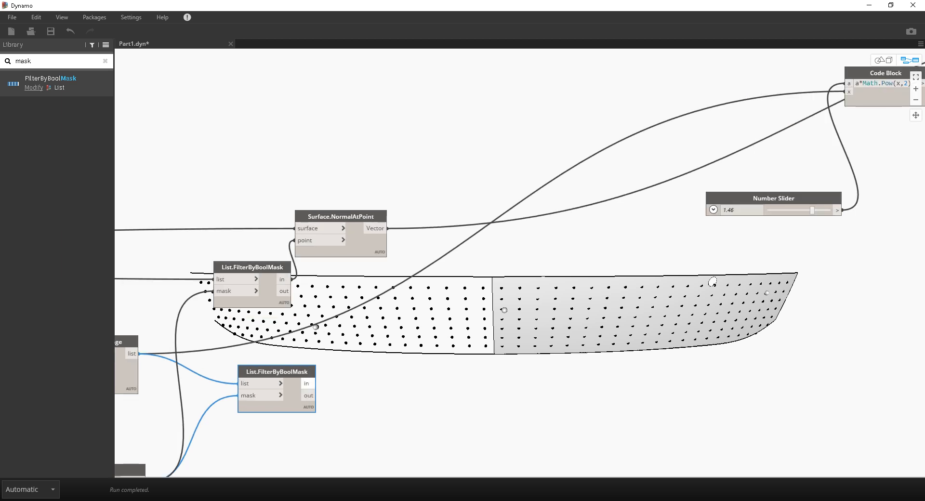
left_click(316, 384)
left_click(848, 92)
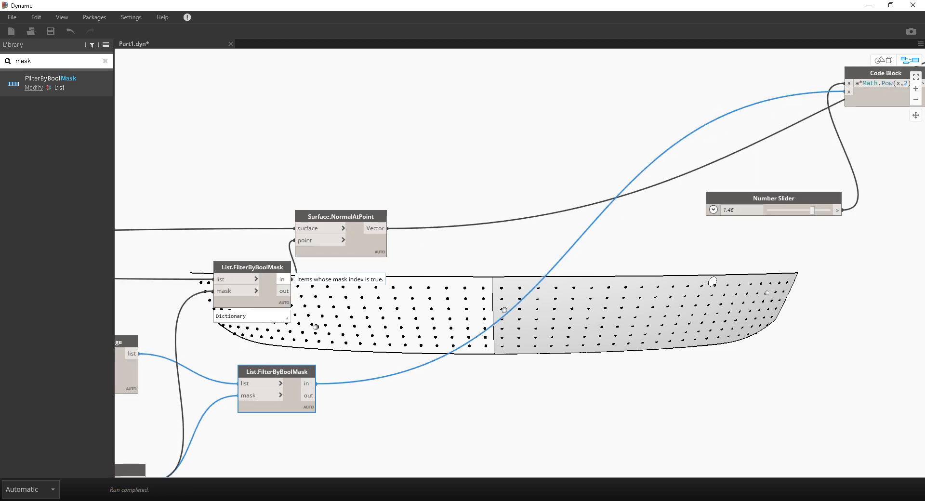
Connect the upper List.FilterByBoolMask's in output to the centerPoint input of Circle.ByCenterPointRadiusNormal, and nudge the circle node slightly.
left_click(283, 280)
middle_click_drag(839, 144, 468, 291)
middle_click_drag(673, 119, 662, 122)
left_click(873, 130)
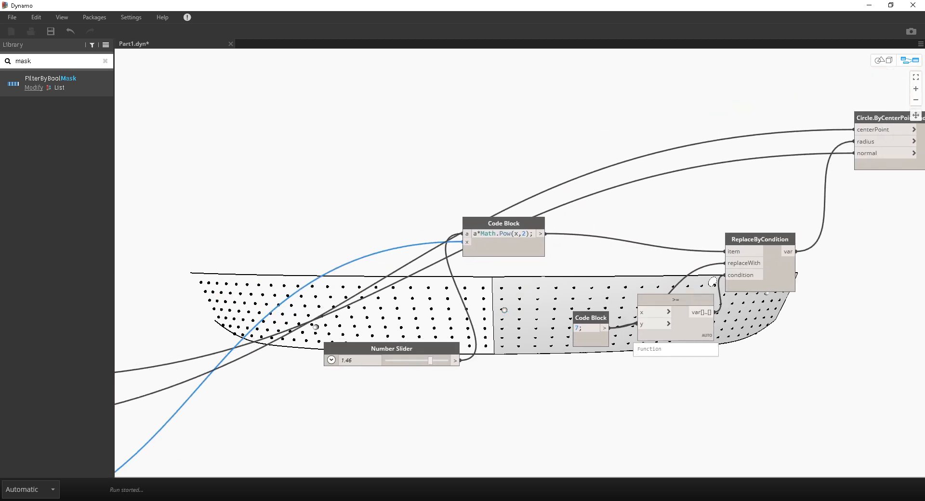
middle_click_drag(848, 193, 613, 181)
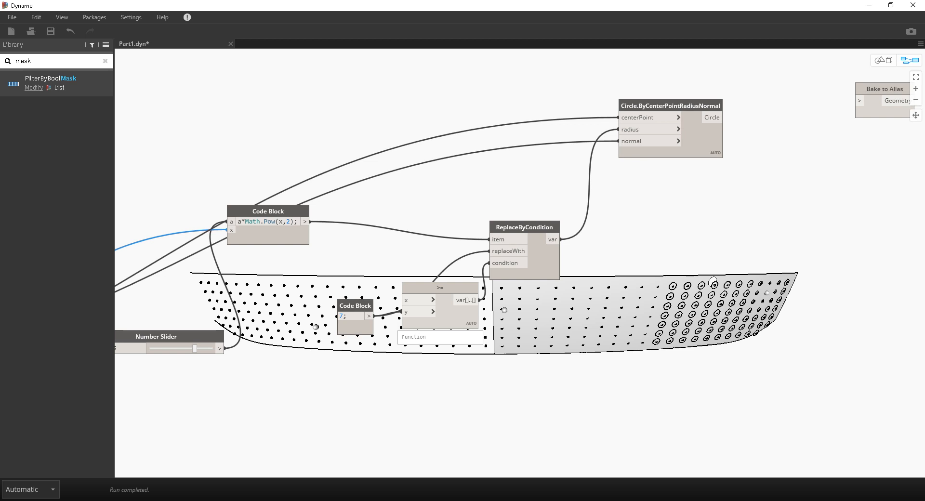
left_click_drag(645, 142, 643, 145)
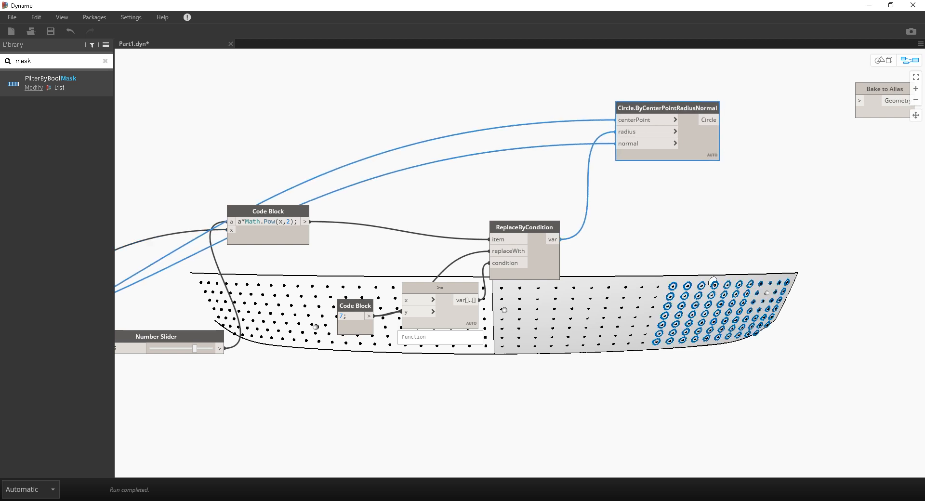
middle_click_drag(643, 145, 633, 141)
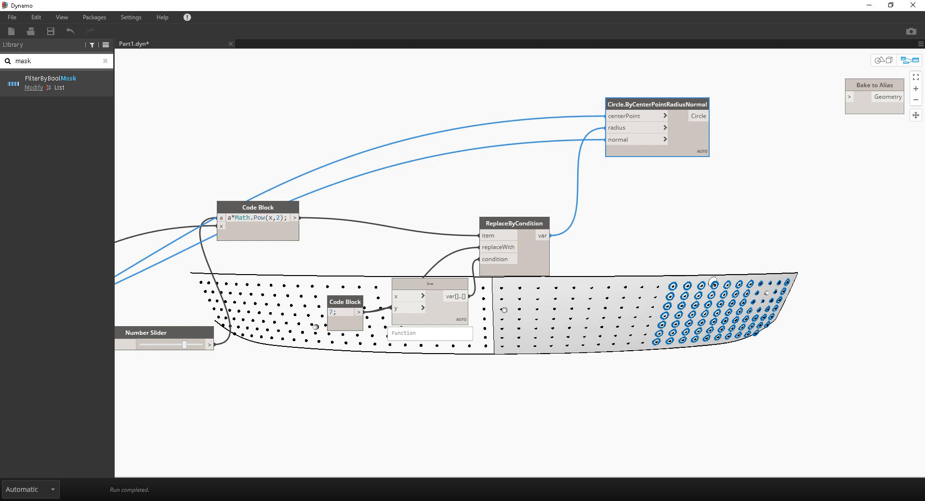
Move Math.RemapRange and its 1 and 7 code block back along the graph, away from the lower List.FilterByBoolMask.
scroll(919, 60, "down", 5)
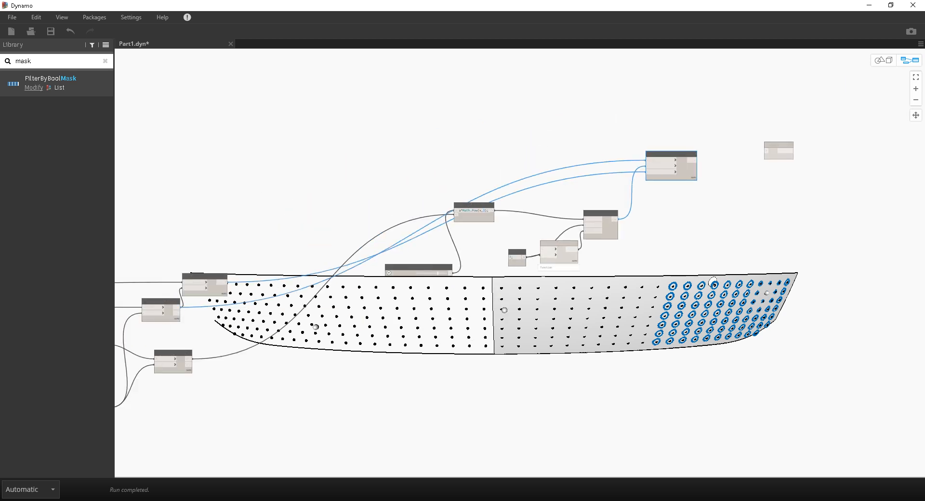
left_click_drag(600, 132, 617, 149)
middle_click_drag(201, 271, 420, 201)
scroll(420, 201, "up", 3)
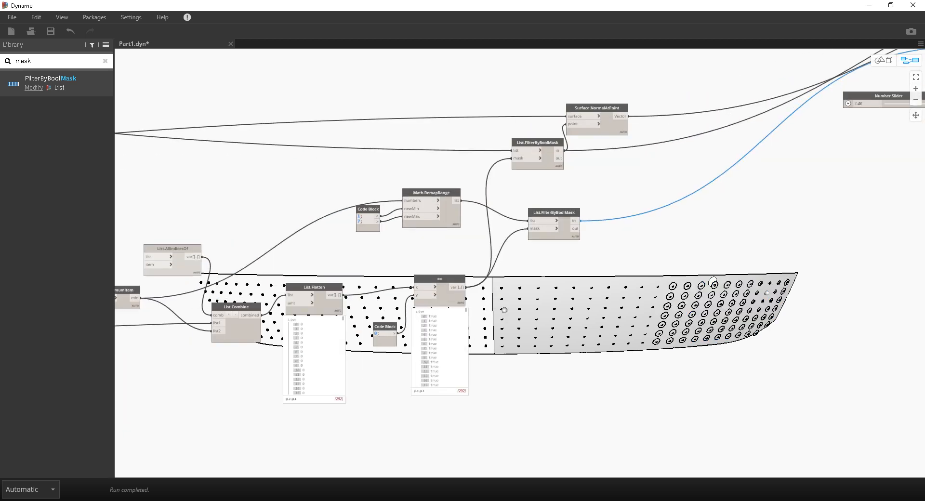
middle_click_drag(446, 313, 270, 367)
middle_click_drag(316, 328, 516, 307)
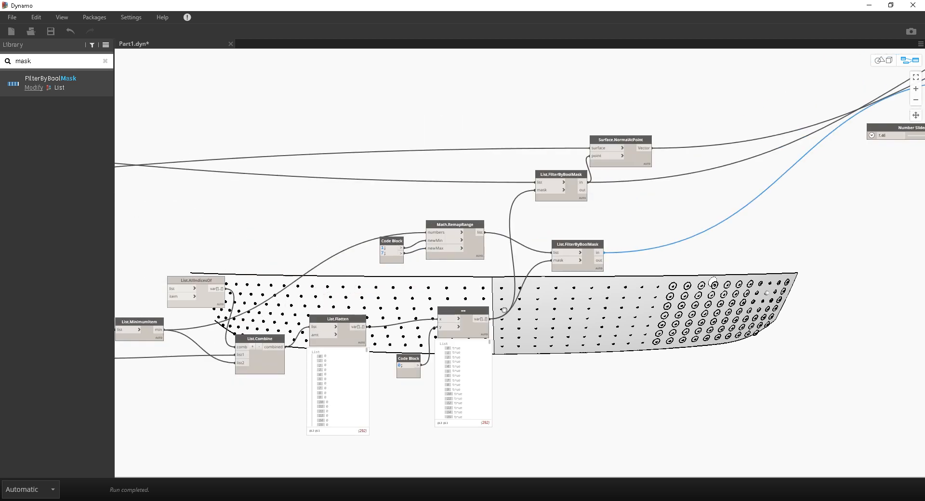
left_click_drag(465, 241, 468, 254)
left_click_drag(392, 241, 376, 265)
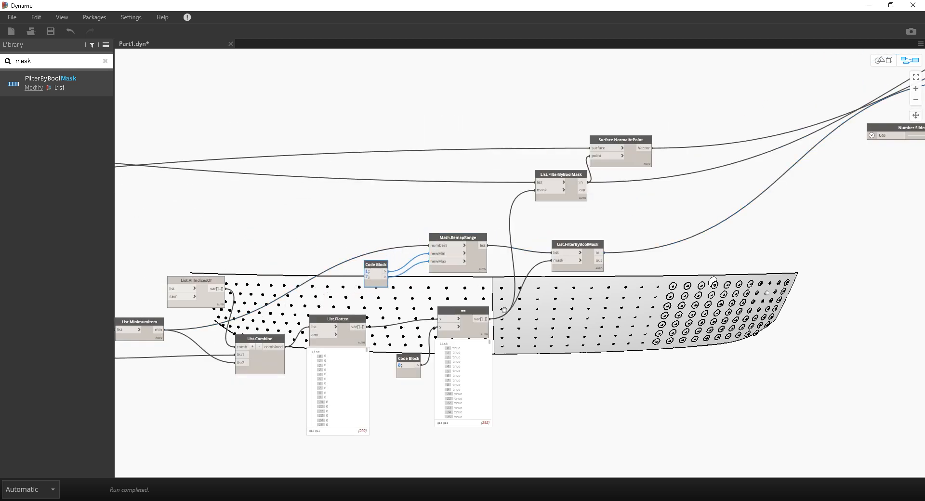
left_click_drag(458, 237, 439, 237)
left_click_drag(376, 264, 315, 251)
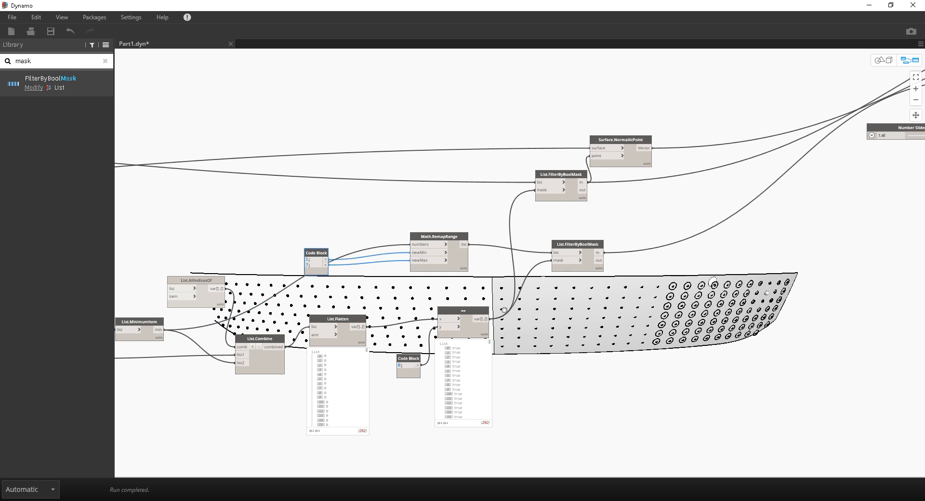
left_click_drag(440, 237, 385, 236)
Move the 0 code block and the == node back toward the List.Flatten node.
left_click_drag(408, 358, 352, 370)
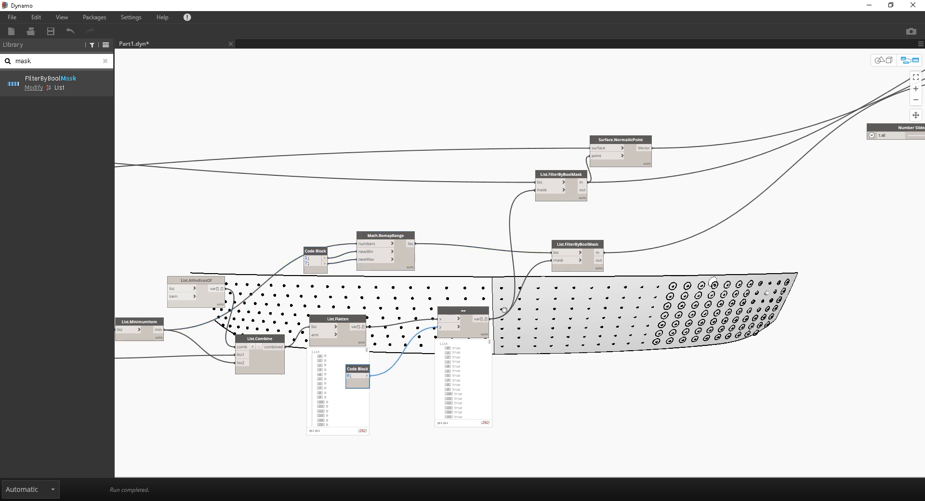
left_click_drag(463, 310, 437, 311)
middle_click_drag(511, 289, 378, 314)
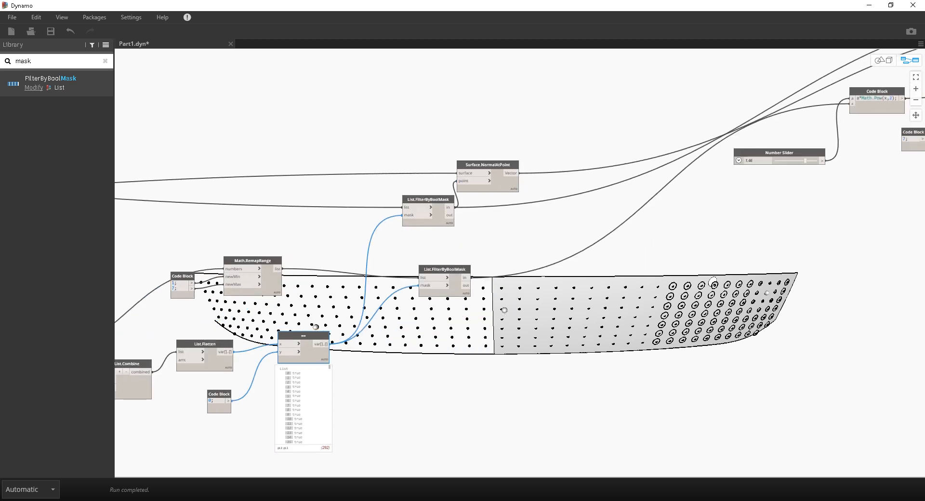
Pull the upper mask, Surface.NormalAtPoint, radius formula nodes, ReplaceByCondition and circle node into a more compact arrangement.
left_click_drag(428, 199, 443, 231)
scroll(530, 226, "down", 1)
middle_click_drag(578, 227, 397, 270)
left_click_drag(750, 252, 481, 104)
left_click_drag(639, 156, 457, 260)
left_click_drag(845, 78, 695, 212)
left_click_drag(314, 218, 343, 245)
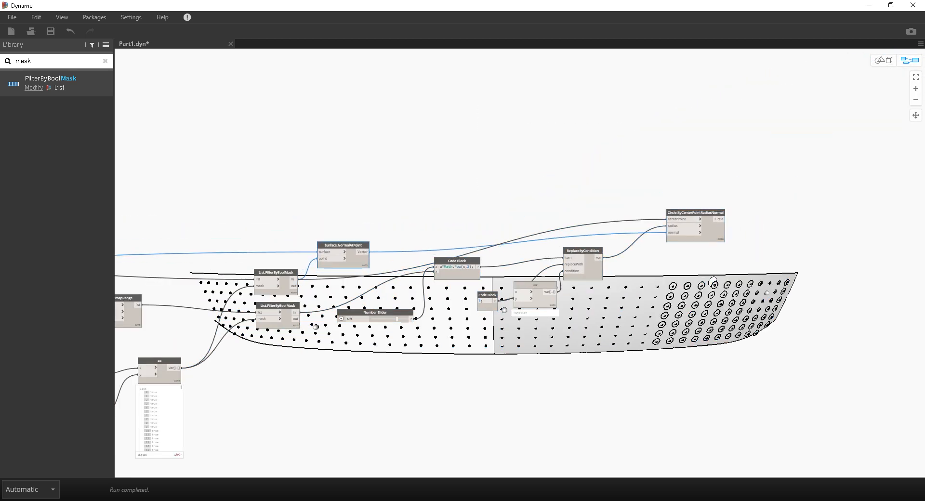
Shift the filtering branch up and place the == node and its 0 code block just before the two masks, with the == preview unpinned.
left_click_drag(781, 349, 239, 165)
left_click_drag(343, 245, 368, 229)
middle_click_drag(368, 228, 555, 165)
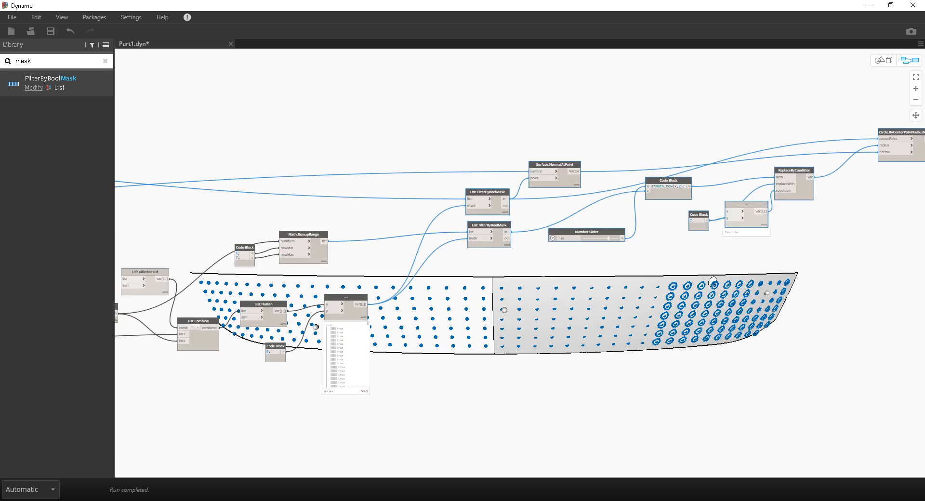
left_click_drag(346, 297, 422, 218)
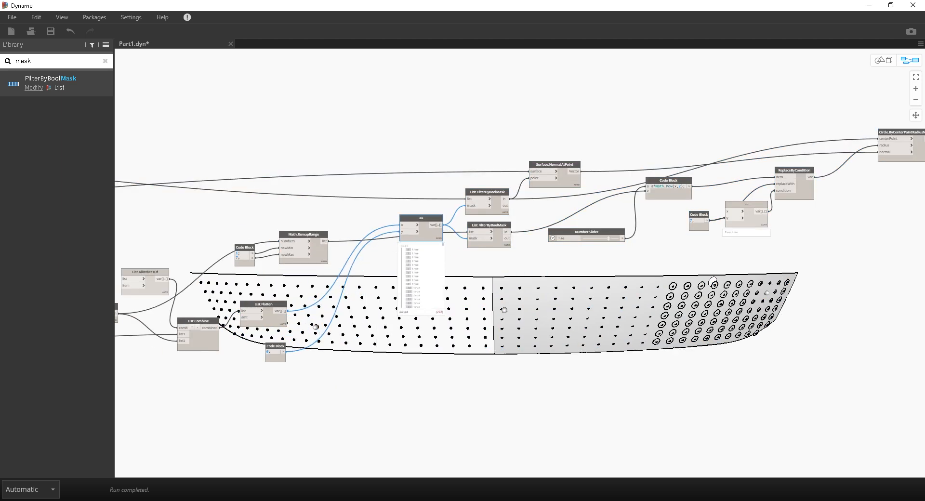
left_click_drag(276, 346, 383, 257)
middle_click_drag(475, 253, 373, 252)
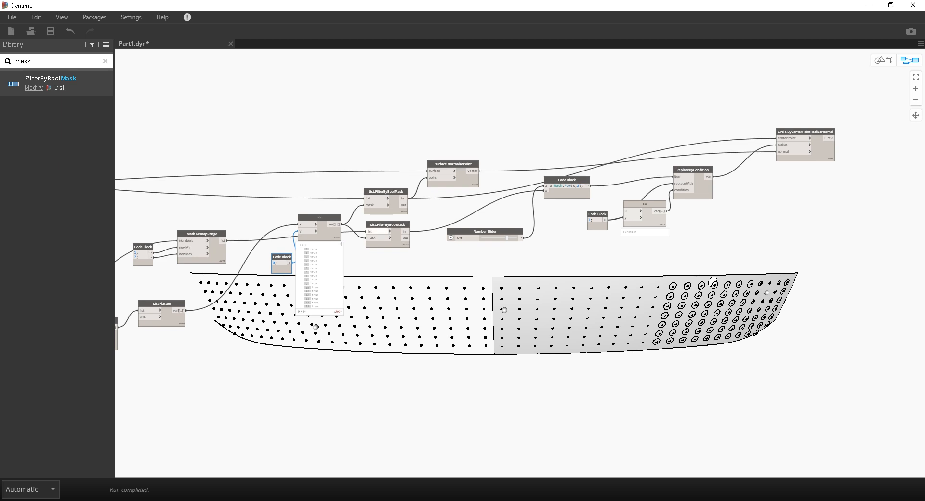
left_click(337, 245)
Move the whole branch from the == node to the circle node up, duplicate it, and place the copy below the original.
left_click_drag(845, 116, 274, 270)
left_click_drag(320, 217, 358, 192)
key("ctrl+v")
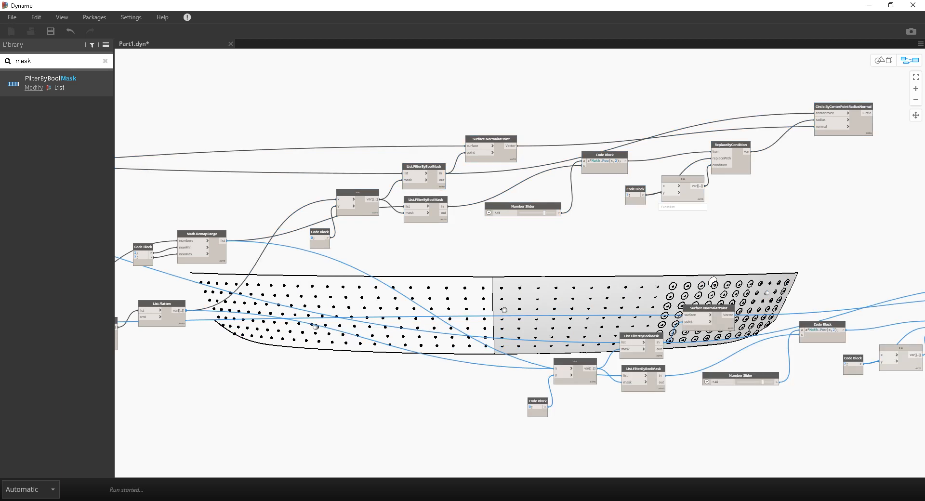
left_click_drag(574, 365, 367, 427)
Examine the duplicated branch's connections and the closest-attractor indices in the List.Flatten preview.
middle_click_drag(311, 391, 407, 321)
scroll(411, 289, "up", 1)
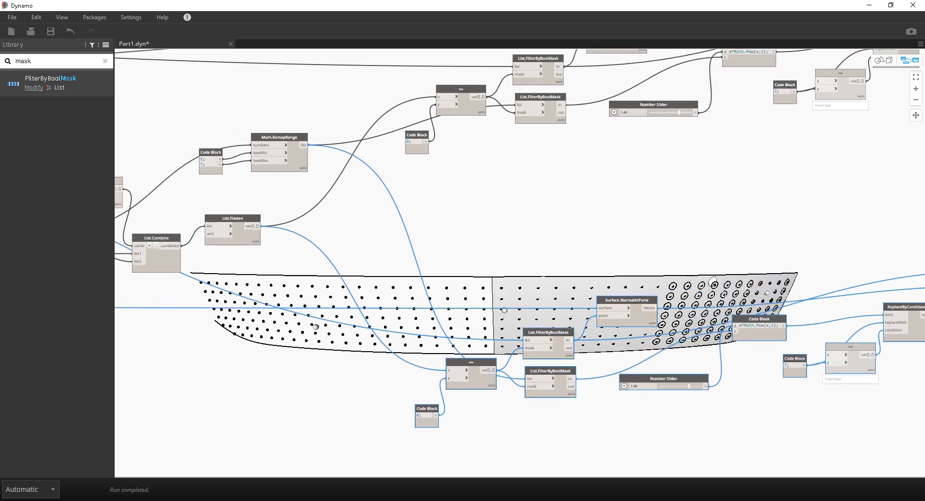
middle_click_drag(451, 353, 463, 417)
scroll(441, 278, "up", 4)
scroll(441, 278, "down", 1)
scroll(442, 279, "down", 2)
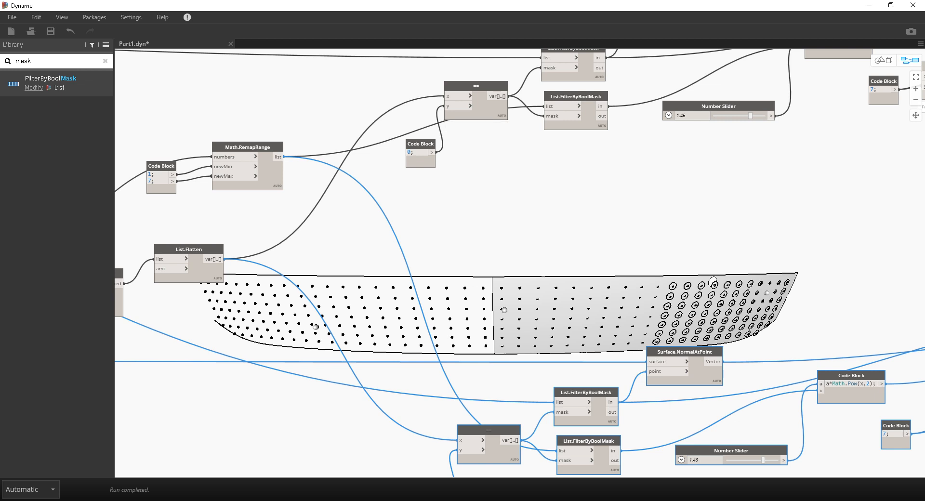
middle_click_drag(270, 241, 361, 218)
left_click(282, 227)
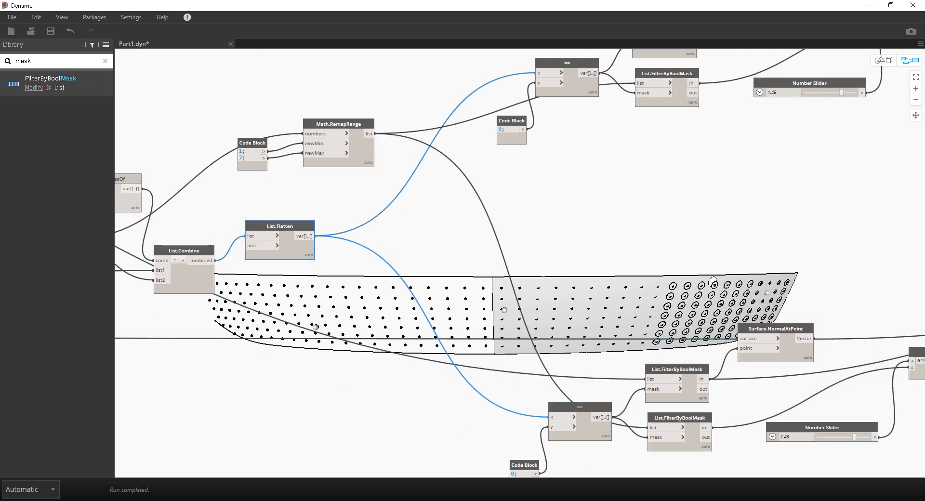
mouse_move(281, 265)
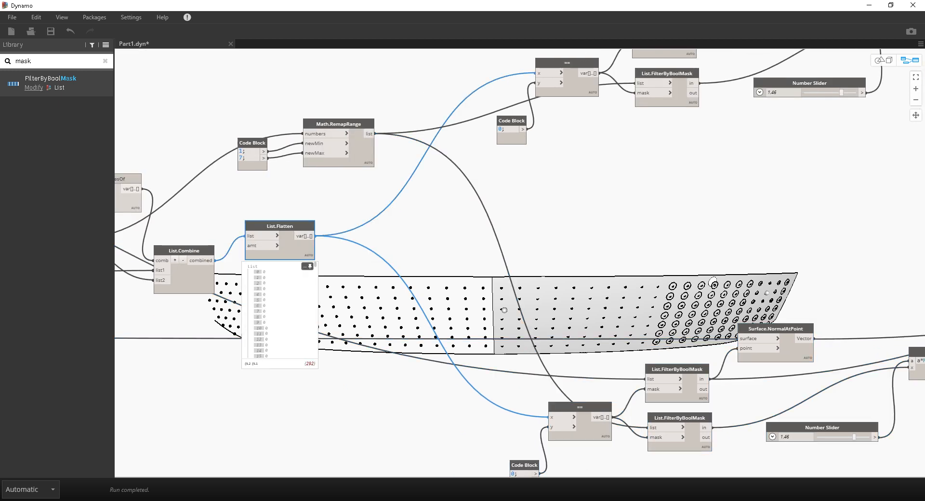
Set the code block feeding the y input of the duplicated == node to 1.
middle_click_drag(486, 453, 434, 326)
scroll(466, 363, "up", 6)
double_click(457, 340)
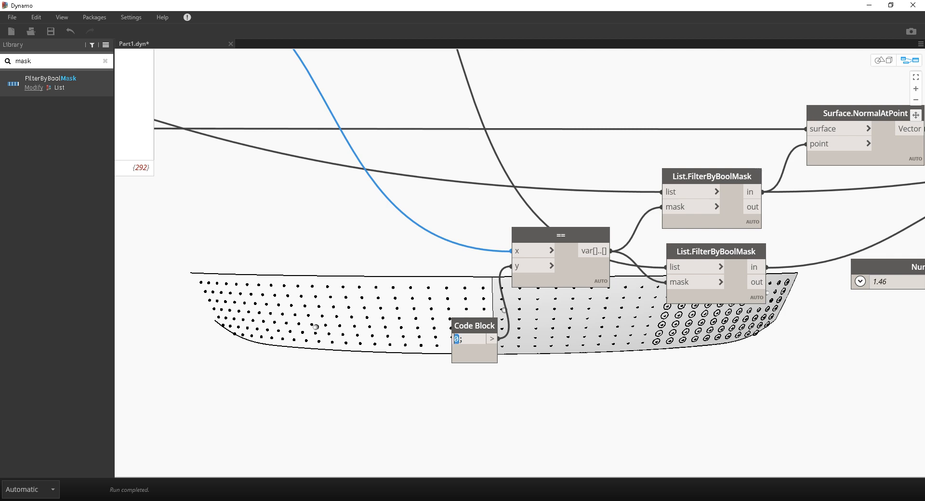
type("1")
middle_click_drag(434, 289, 517, 388)
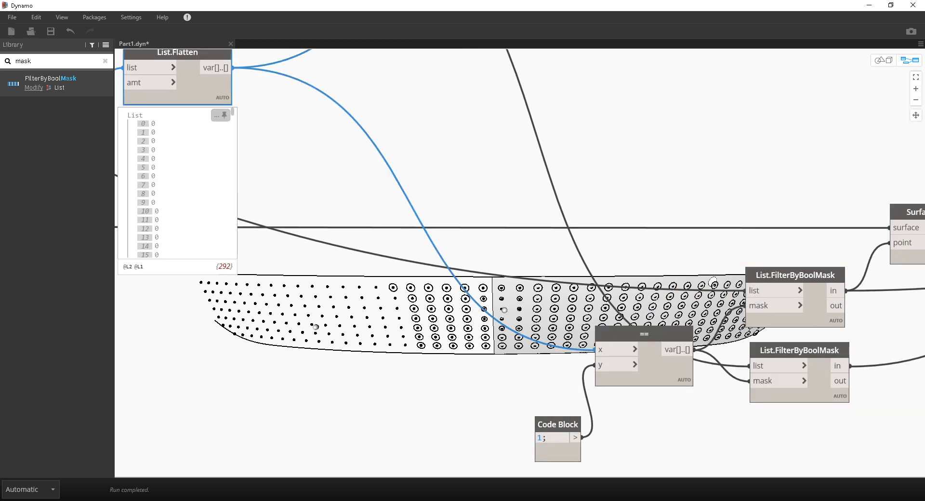
Duplicate the second branch, from its == node to the circle node, place the copy below it, and set the copy's index code block to 2.
middle_click_drag(612, 365, 300, 154)
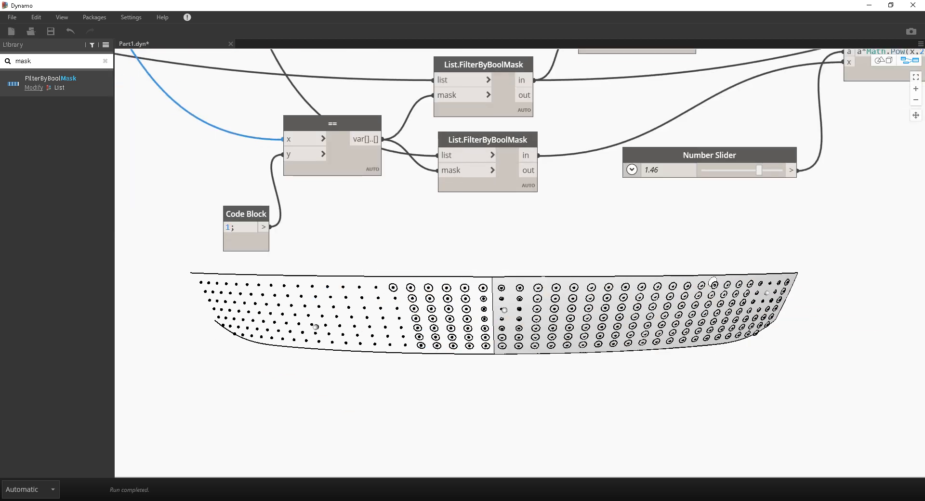
scroll(583, 401, "down", 6)
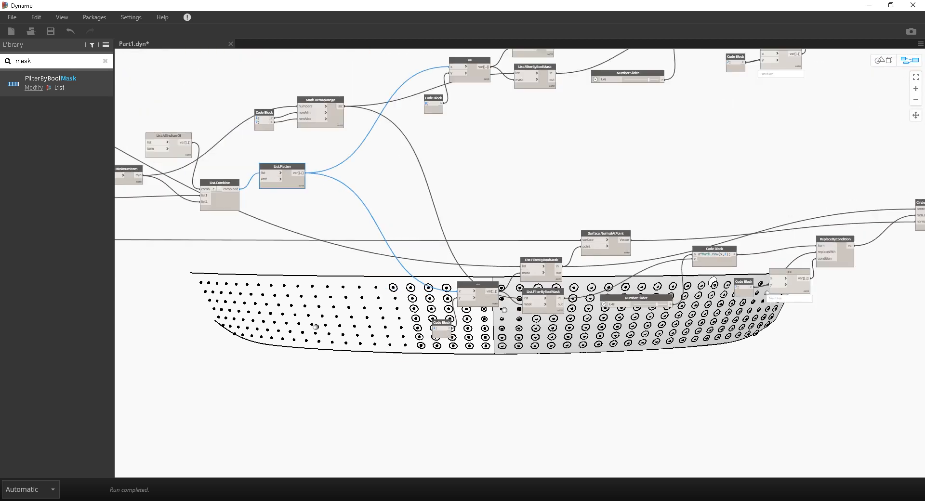
middle_click_drag(583, 401, 540, 404)
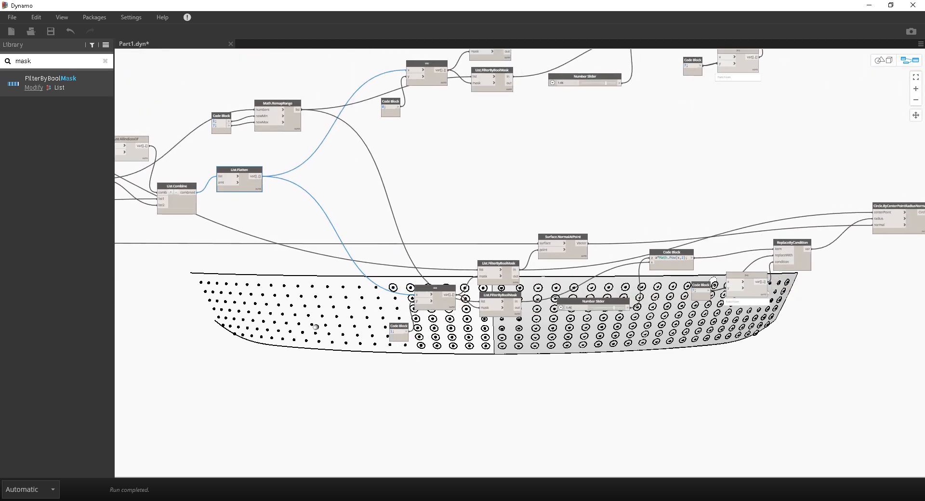
scroll(713, 280, "down", 3)
middle_click_drag(714, 281, 686, 266)
left_click_drag(854, 329, 471, 221)
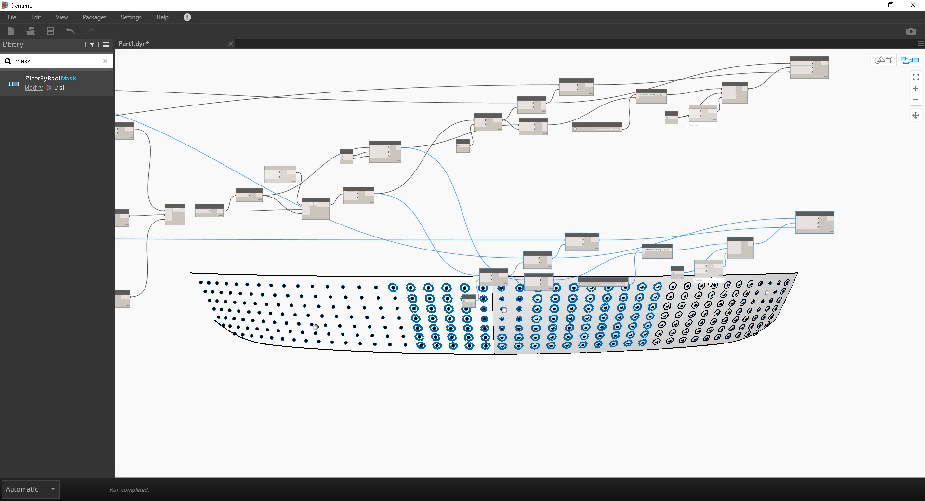
key("ctrl+v")
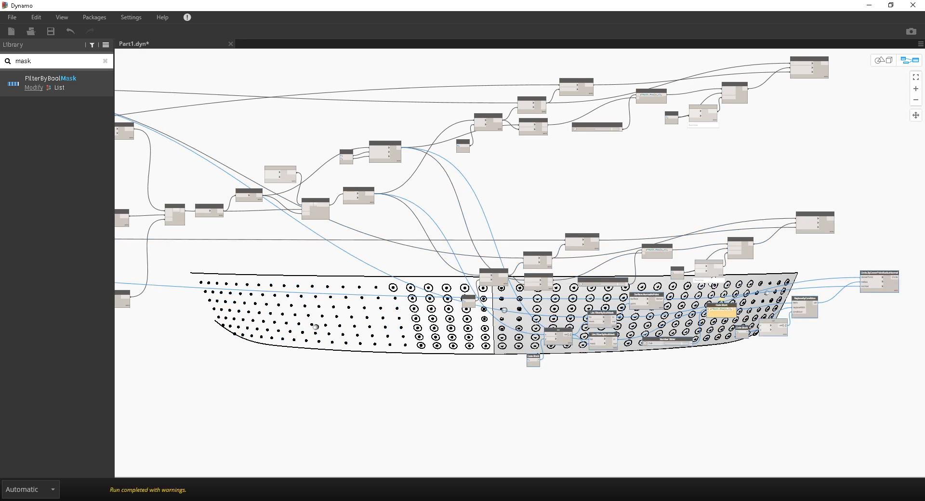
left_click_drag(603, 335, 529, 413)
scroll(484, 463, "up", 5)
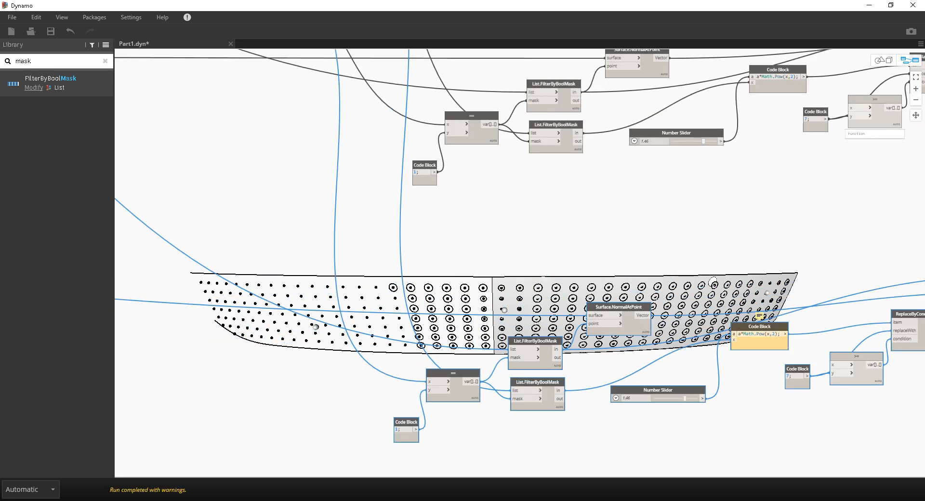
left_click(463, 414)
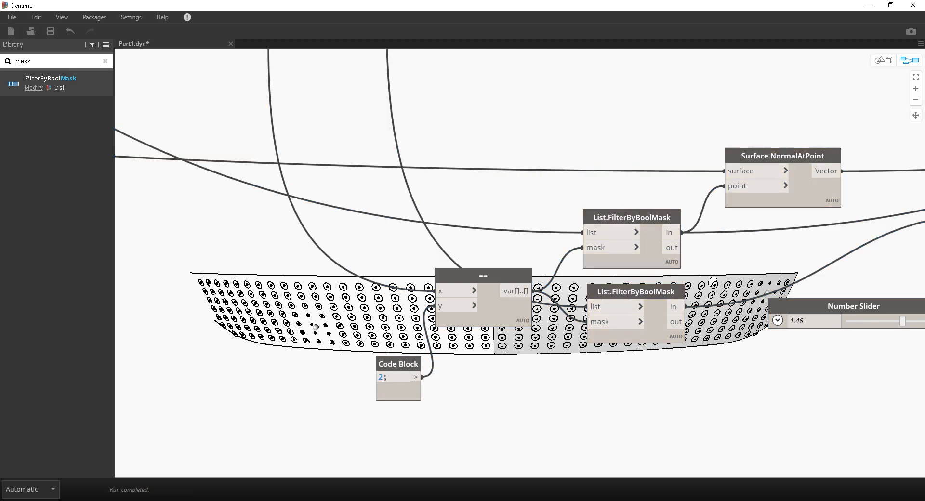
Turn off the geometry preview of the point-filtering List.FilterByBoolMask node in the third branch.
scroll(403, 283, "down", 5)
middle_click_drag(499, 257, 426, 347)
scroll(426, 347, "up", 3)
right_click(476, 363)
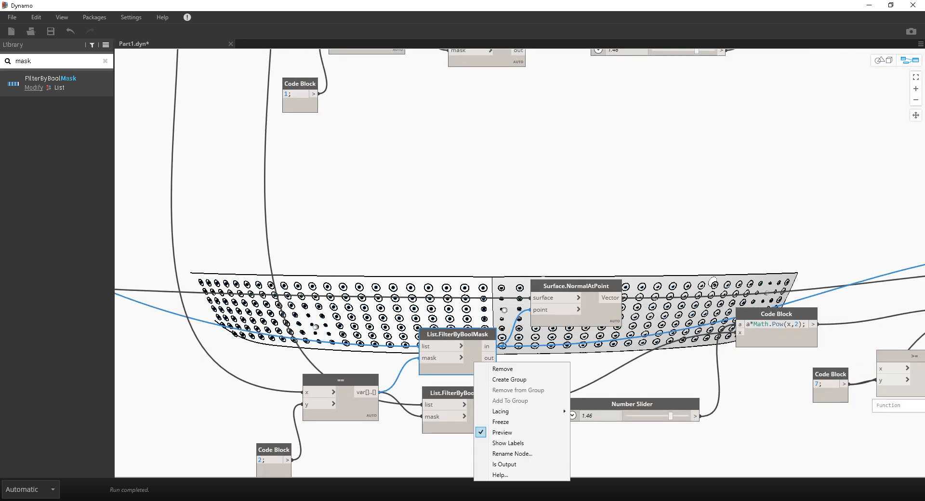
left_click(502, 433)
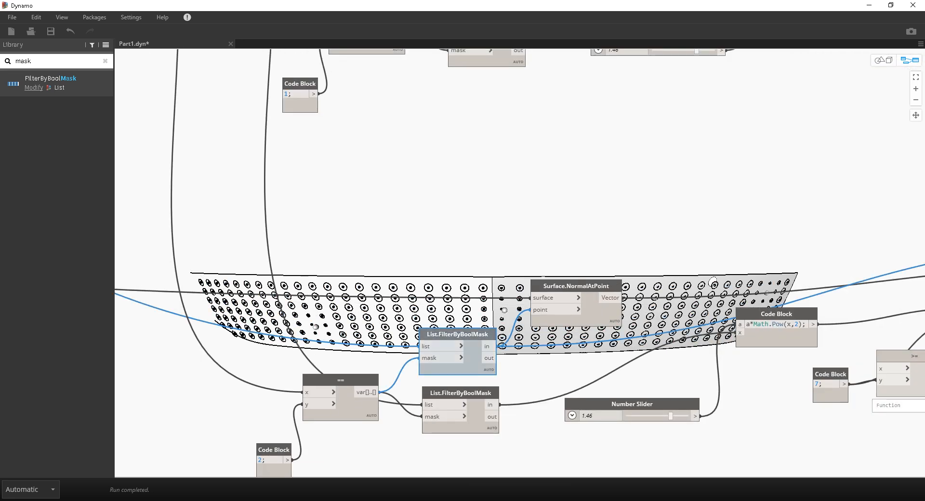
Turn off the geometry preview of the point-filtering List.FilterByBoolMask node in the second branch.
middle_click_drag(455, 335, 274, 345)
scroll(273, 345, "down", 2)
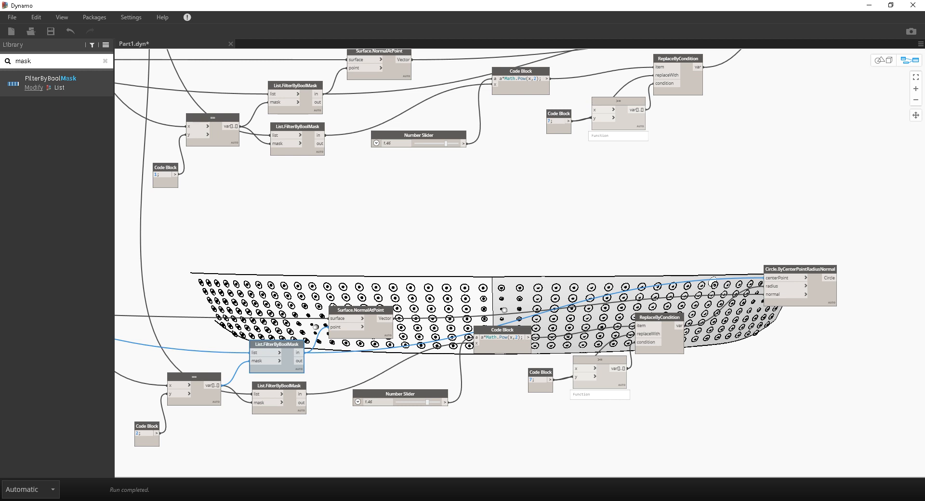
left_click(667, 333)
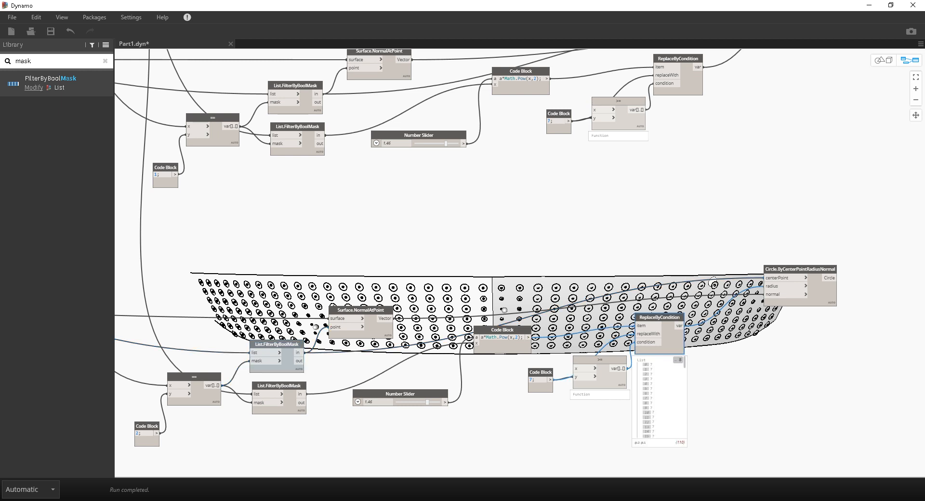
middle_click_drag(622, 304, 714, 437)
left_click(401, 239)
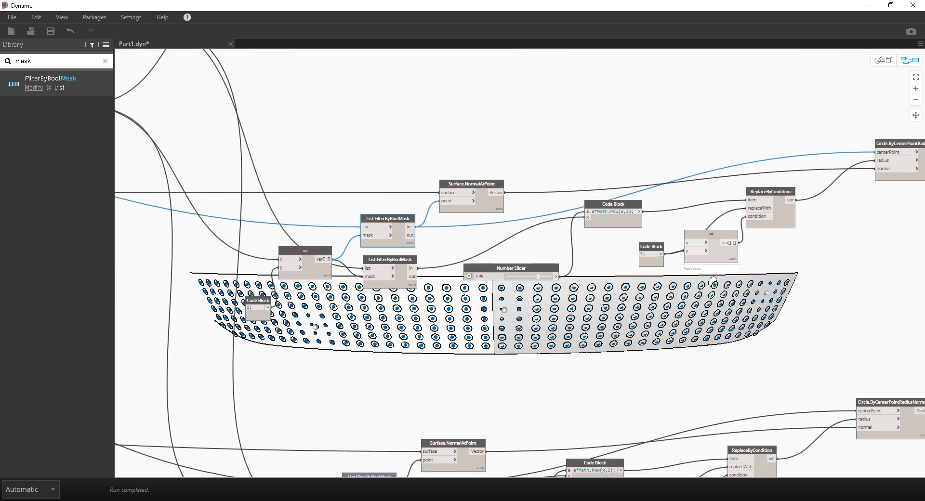
right_click(400, 239)
left_click(424, 310)
Turn off the geometry preview of the point-filtering List.FilterByBoolMask node in the first branch.
middle_click_drag(453, 236, 483, 436)
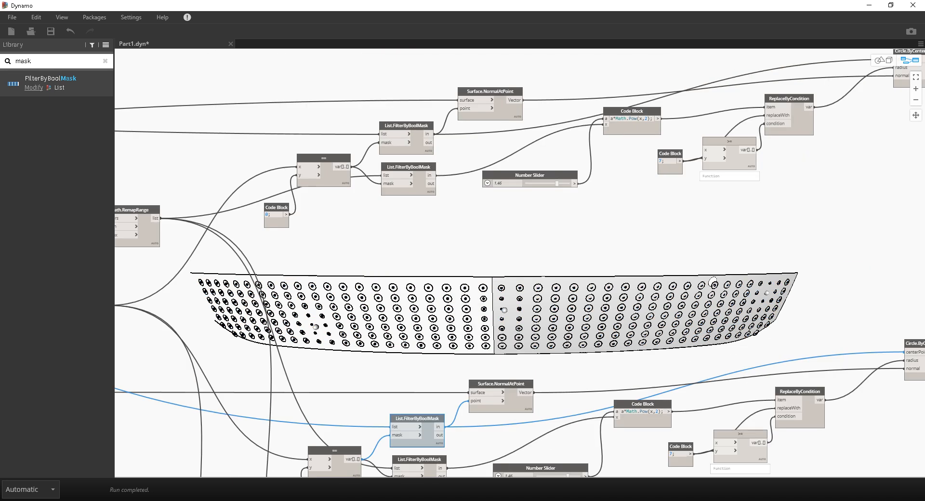
left_click(420, 136)
right_click(419, 136)
left_click(444, 208)
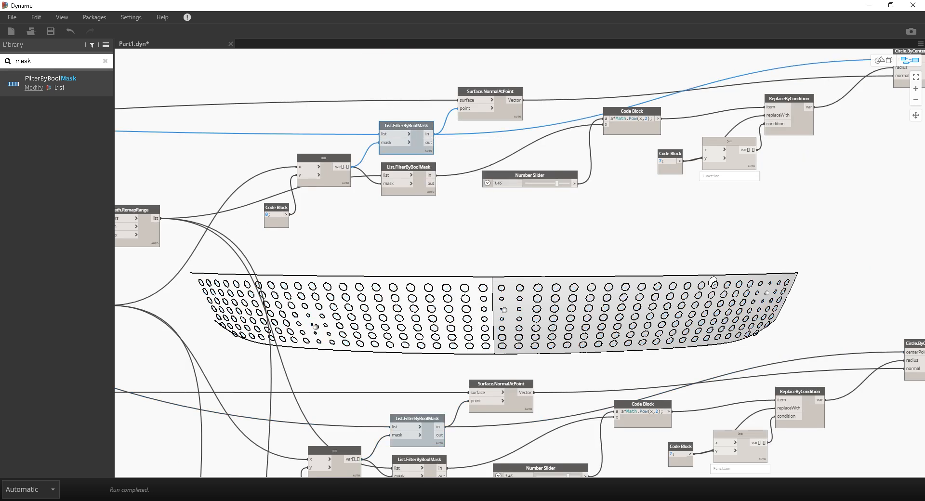
Set the number slider feeding a*Math.Pow(x,2) in the first branch, filtered by index 0, to 0.58.
middle_click_drag(410, 227, 707, 229)
middle_click_drag(445, 419, 175, 239)
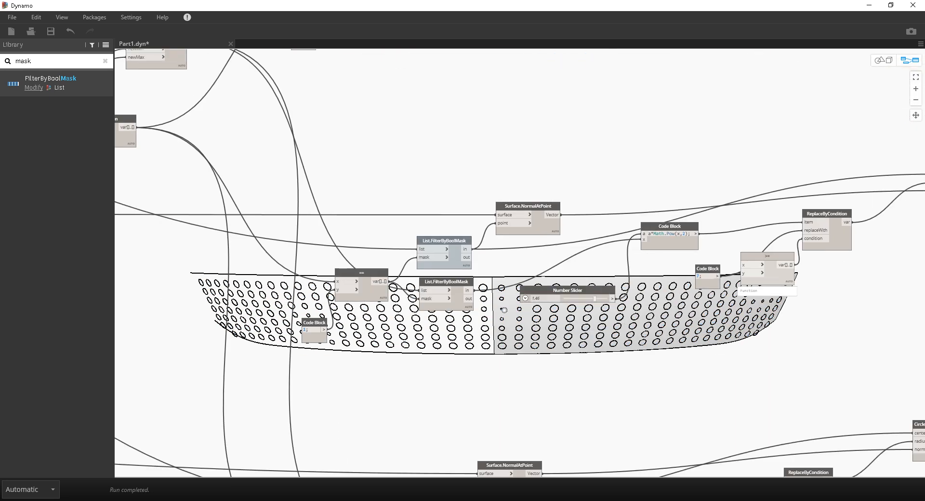
middle_click_drag(292, 430, 316, 326)
scroll(450, 94, "down", 2)
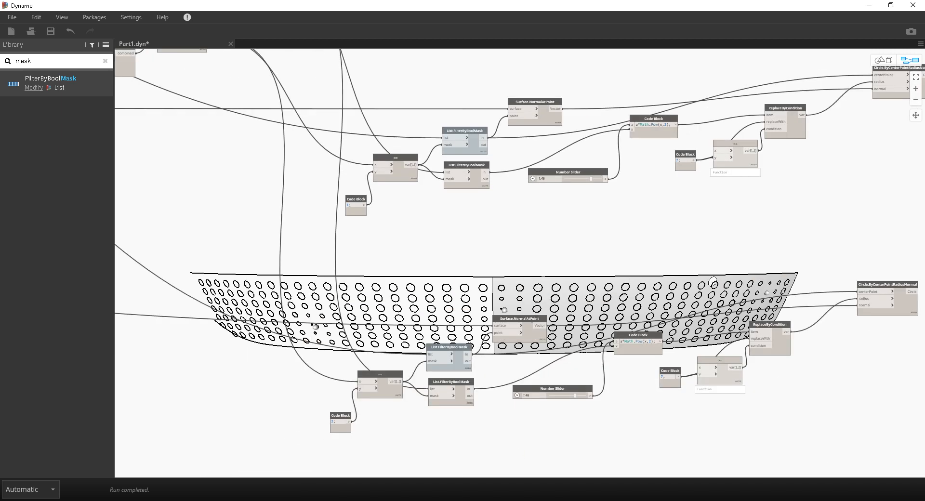
middle_click_drag(450, 94, 319, 137)
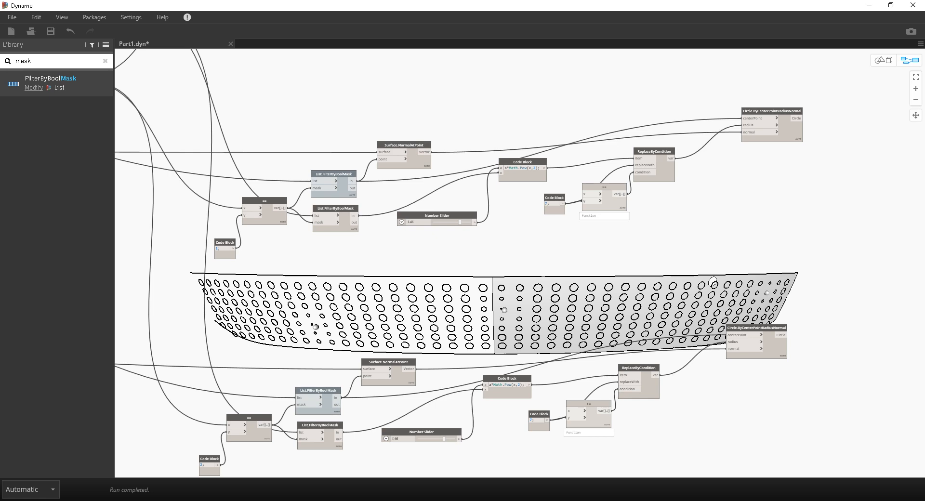
middle_click_drag(458, 203, 455, 267)
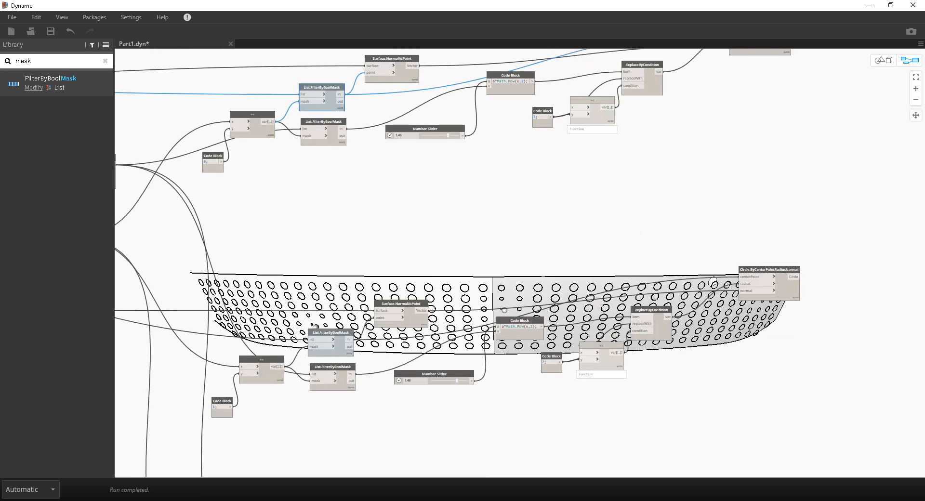
scroll(501, 282, "up", 3)
scroll(272, 418, "up", 2)
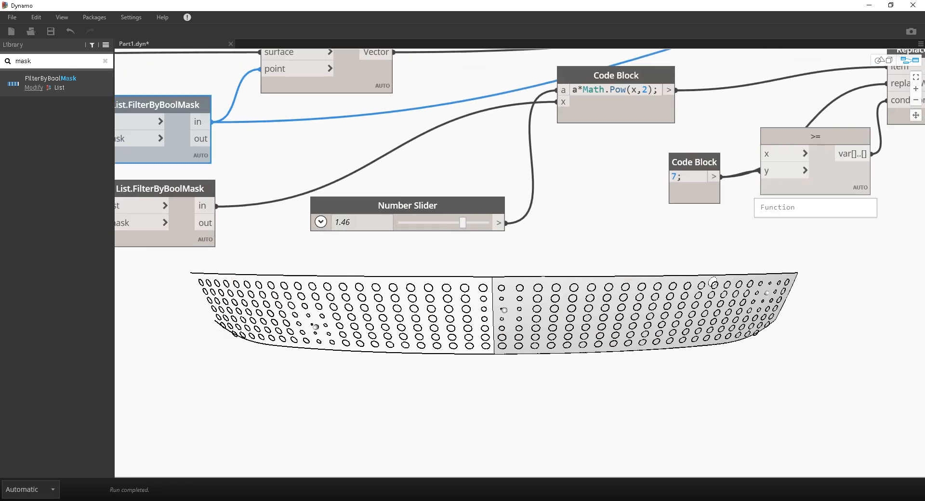
middle_click_drag(344, 205, 353, 221)
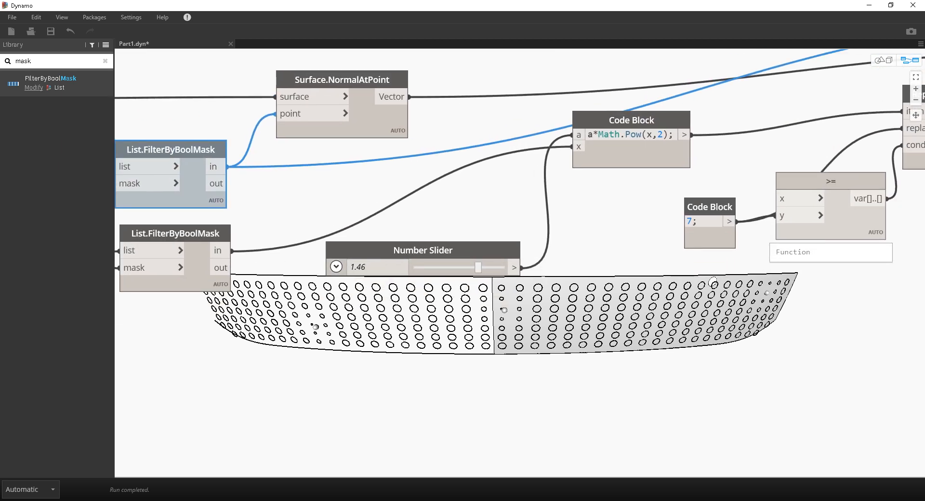
left_click_drag(479, 267, 437, 267)
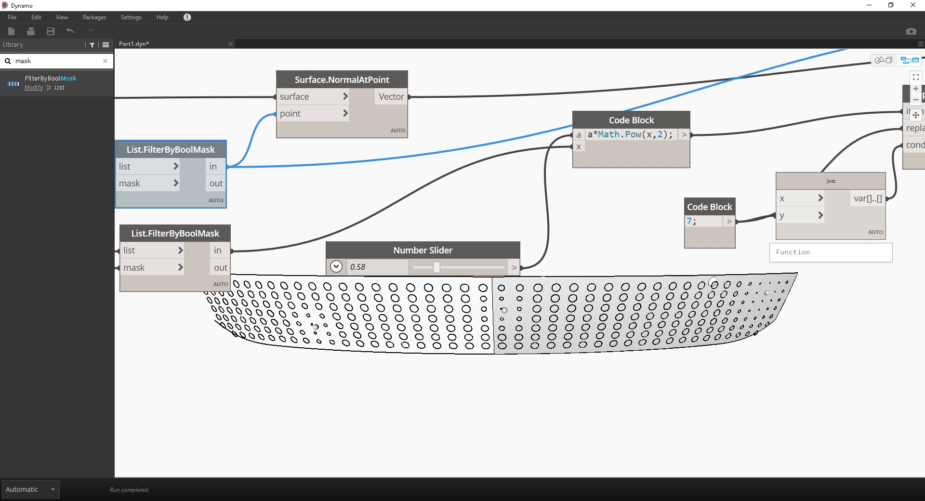
Inspect the hole pattern in 3D and set the second branch's number slider, filtered by index 1, to 0.47.
left_click(884, 60)
right_click_drag(646, 255, 581, 289)
scroll(574, 255, "up", 2)
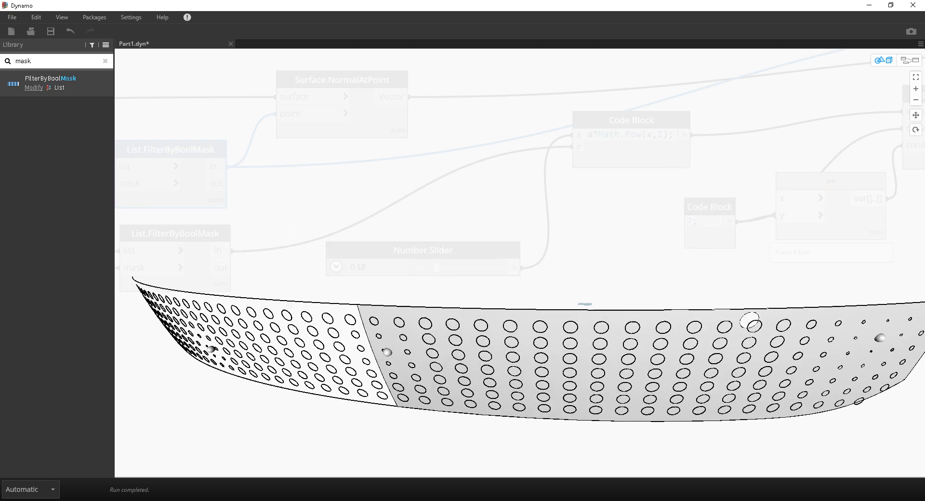
middle_click_drag(581, 289, 530, 262)
scroll(530, 263, "down", 2)
left_click(910, 60)
scroll(684, 155, "down", 4)
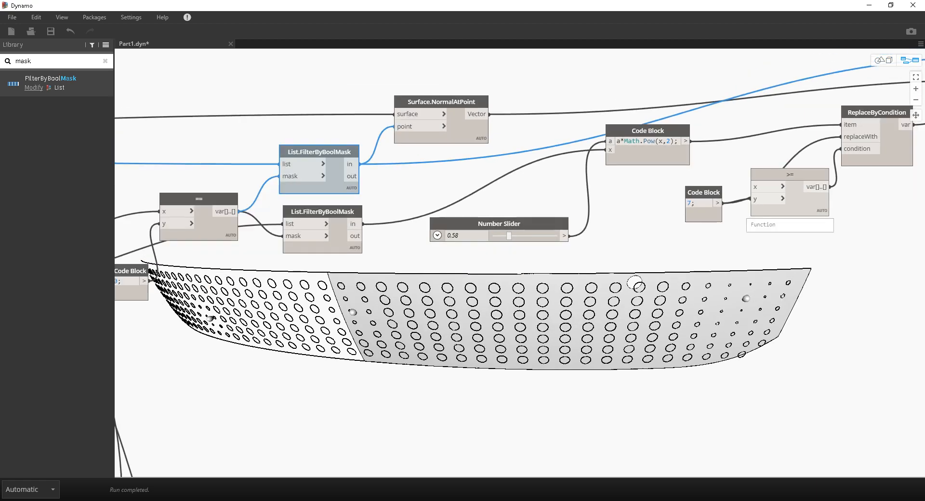
middle_click_drag(670, 313, 687, 118)
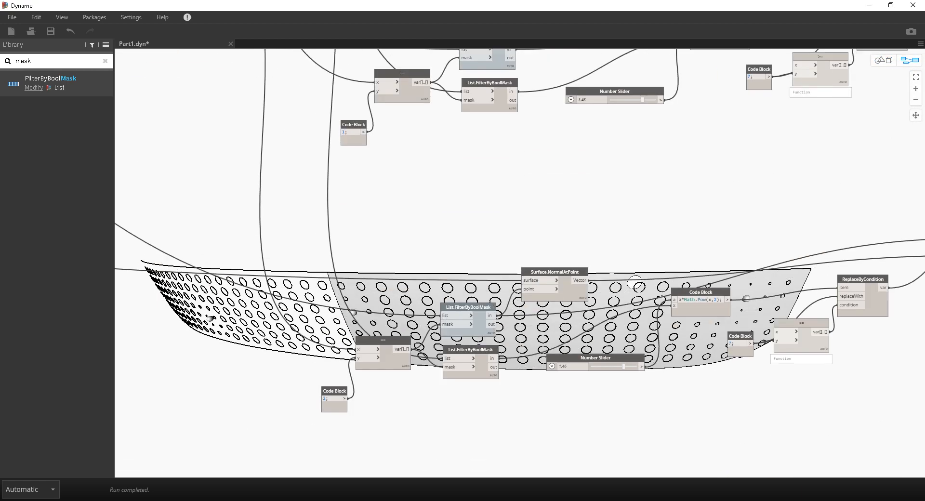
scroll(643, 100, "up", 3)
left_click_drag(650, 151, 607, 151)
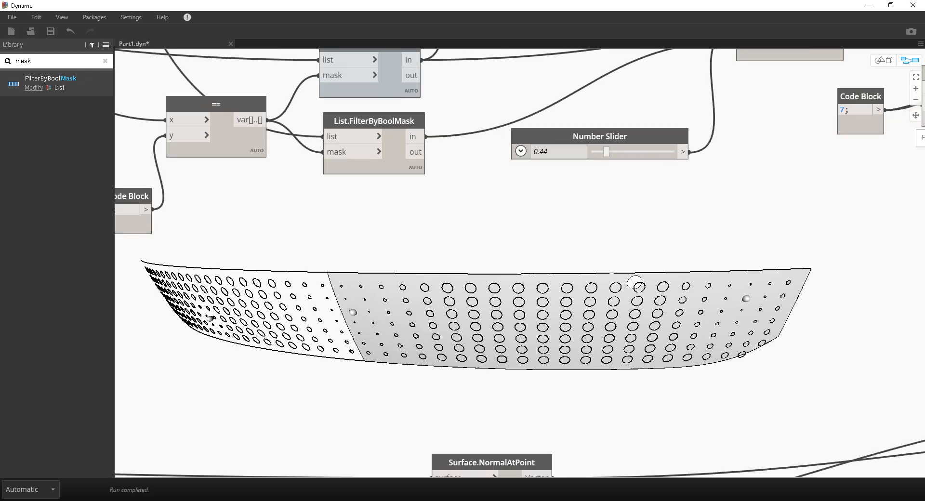
left_click_drag(606, 151, 608, 151)
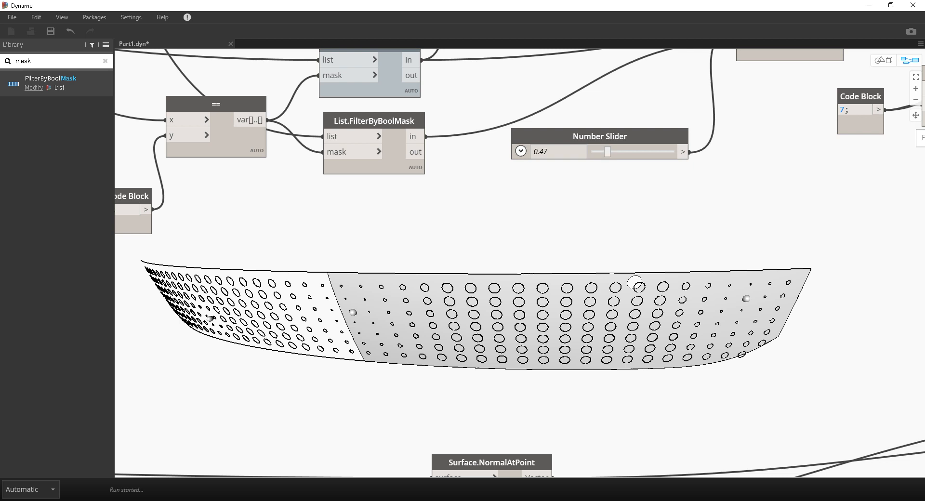
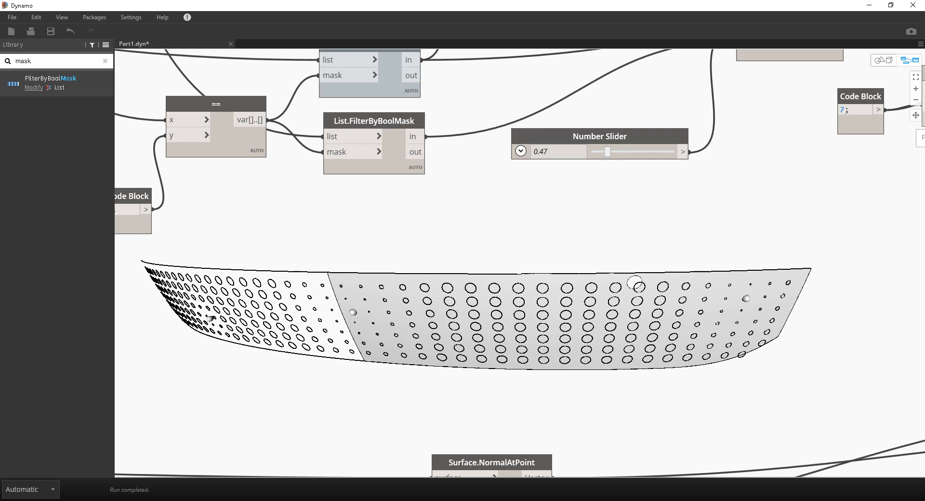
Inspect the panel from its other end and set the third branch's number slider, filtered by index 2, to 0.42.
left_click(884, 60)
scroll(450, 270, "down", 1)
right_click_drag(450, 270, 524, 275)
scroll(524, 276, "down", 2)
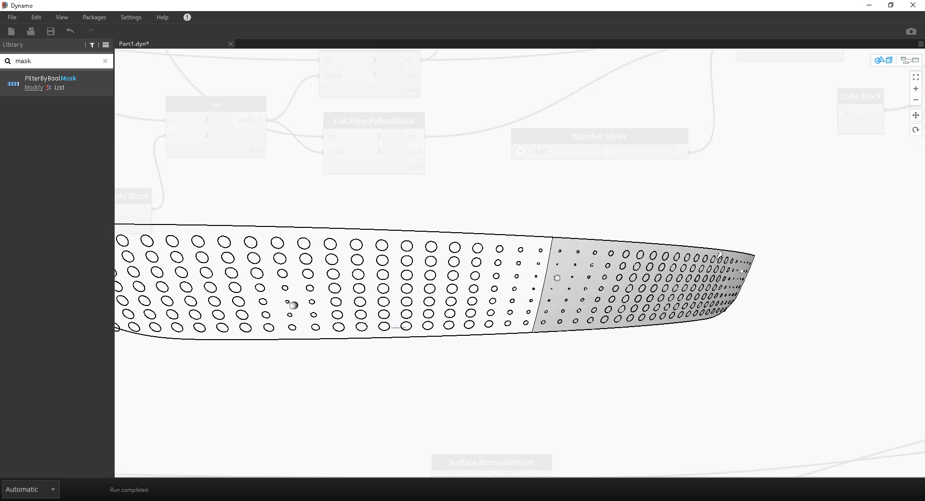
scroll(396, 328, "up", 1)
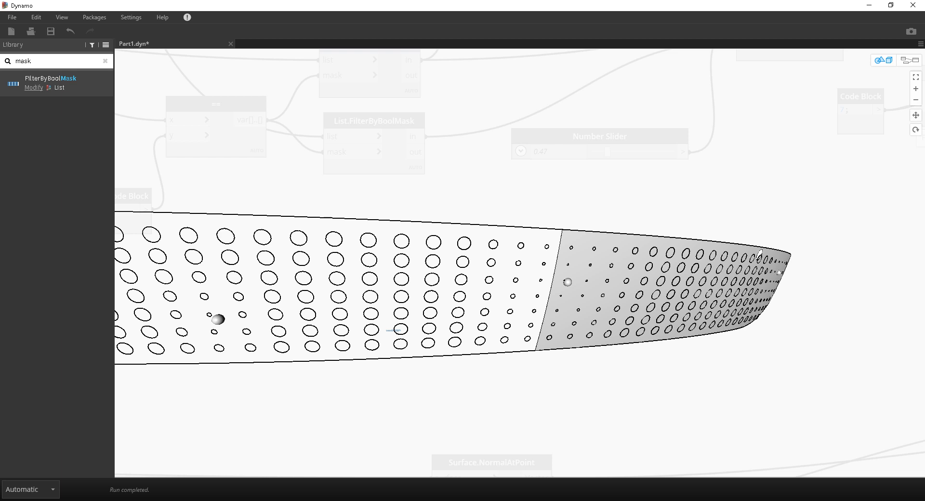
key("ctrl+b")
scroll(517, 61, "down", 4)
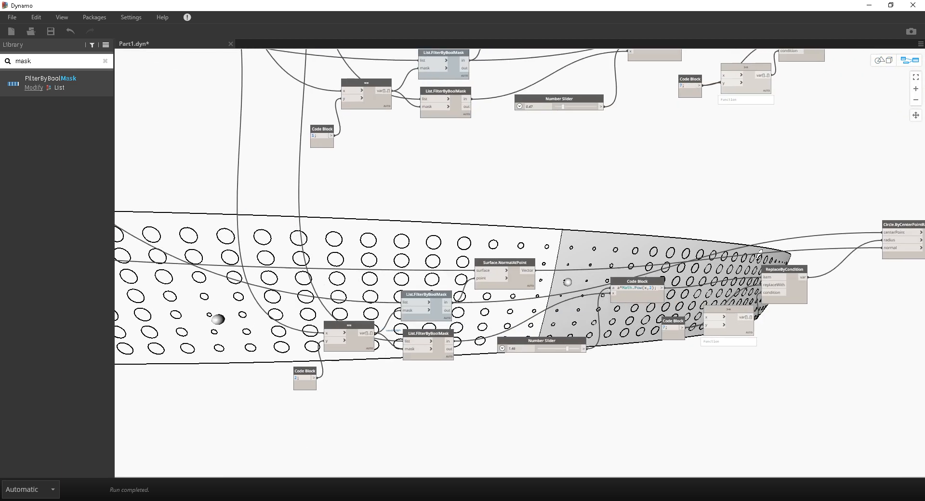
scroll(409, 436, "up", 2)
scroll(627, 313, "up", 2)
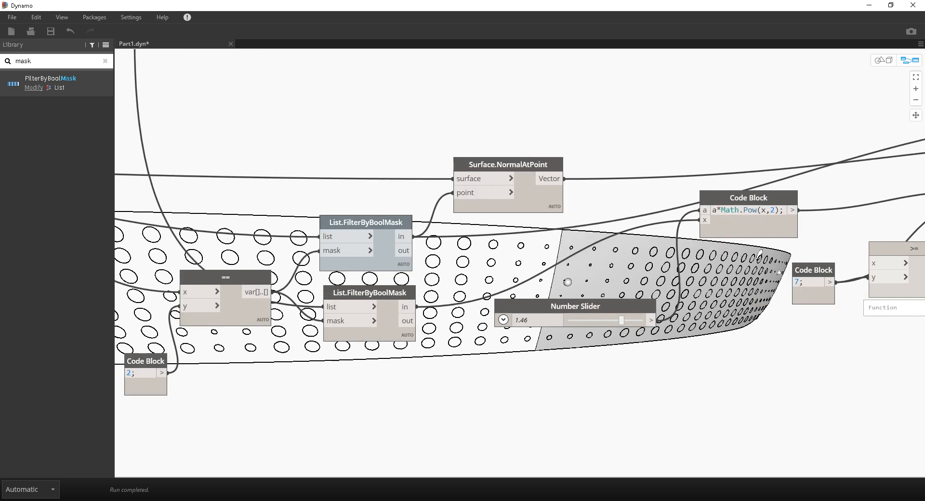
middle_click_drag(627, 314, 597, 215)
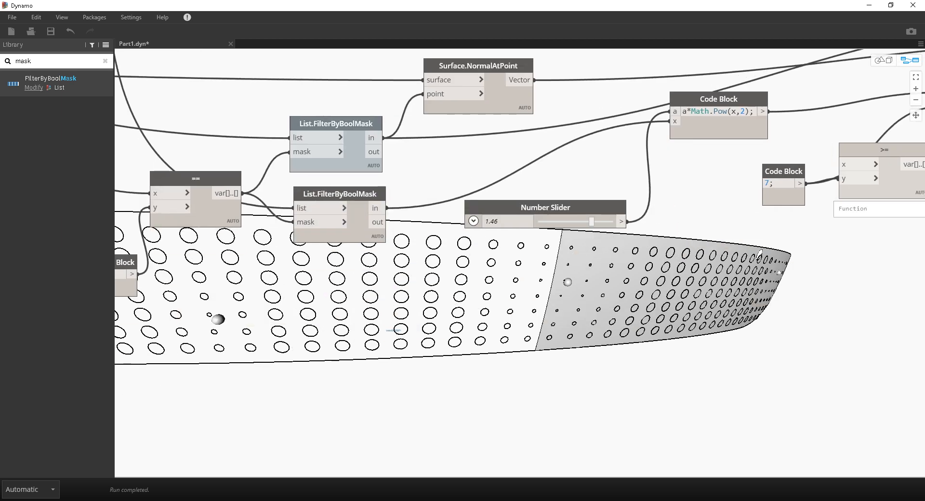
left_click_drag(592, 221, 551, 222)
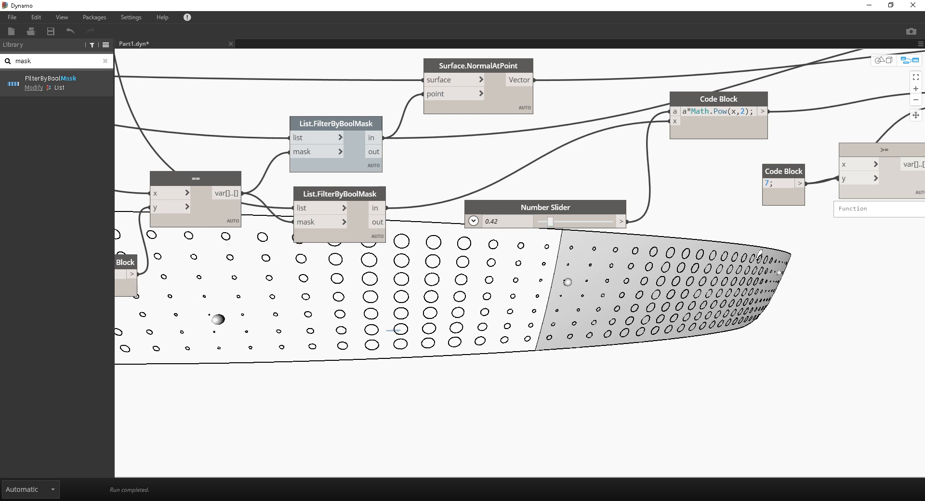
Examine the perforation sizes around the attractors in the 3D view.
left_click(884, 61)
scroll(521, 289, "down", 4)
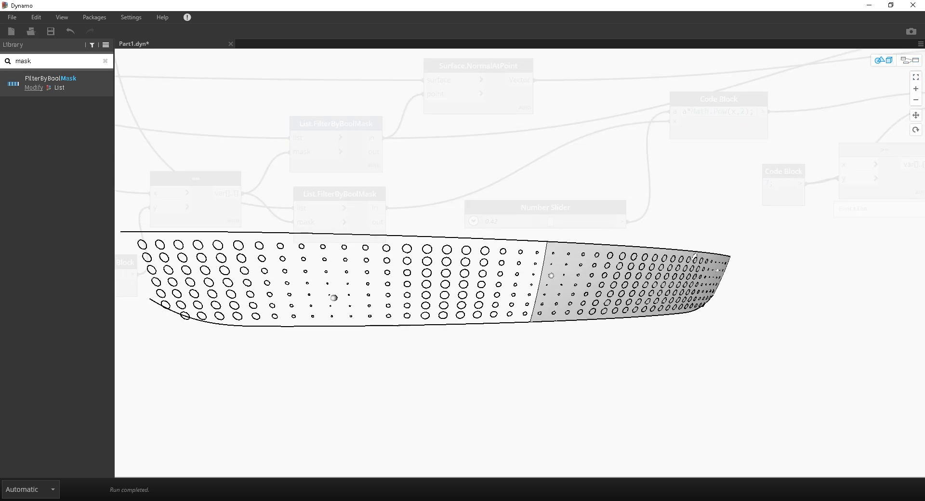
scroll(520, 289, "up", 2)
middle_click_drag(482, 294, 583, 327)
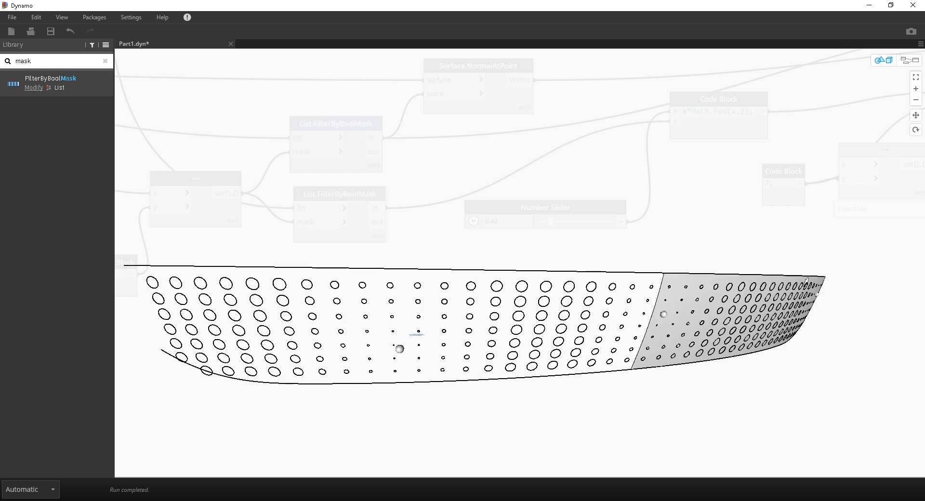
Move the second branch's >= node and its replacement-value Code Block upstream of the three branches, below List.Flatten.
scroll(583, 328, "up", 2)
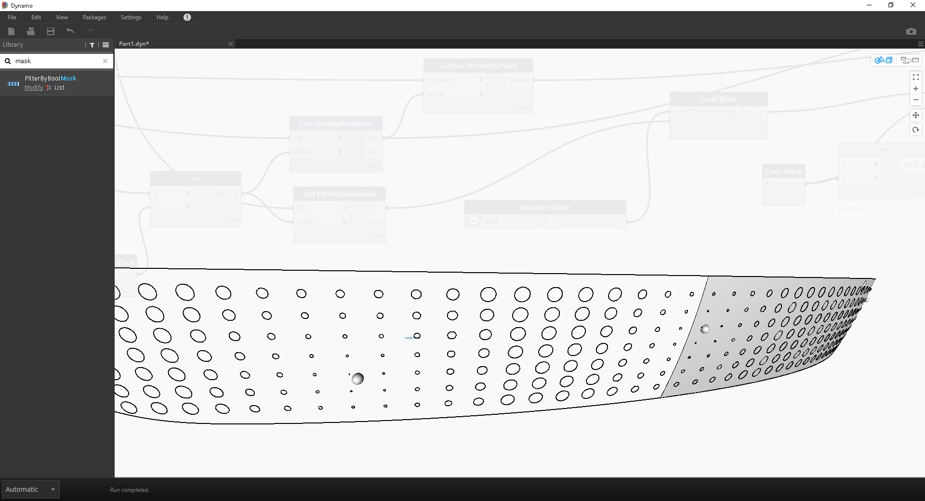
left_click(910, 60)
scroll(689, 247, "down", 5)
middle_click_drag(689, 247, 439, 359)
scroll(550, 292, "down", 3)
middle_click_drag(563, 156, 592, 282)
scroll(592, 282, "up", 5)
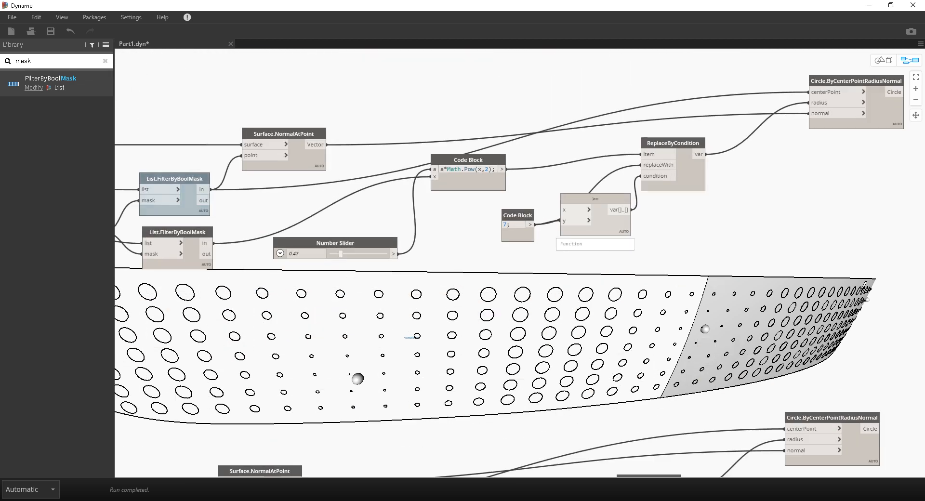
left_click(590, 222)
left_click_drag(590, 223, 602, 209)
left_click_drag(518, 216, 495, 227)
scroll(527, 204, "down", 4)
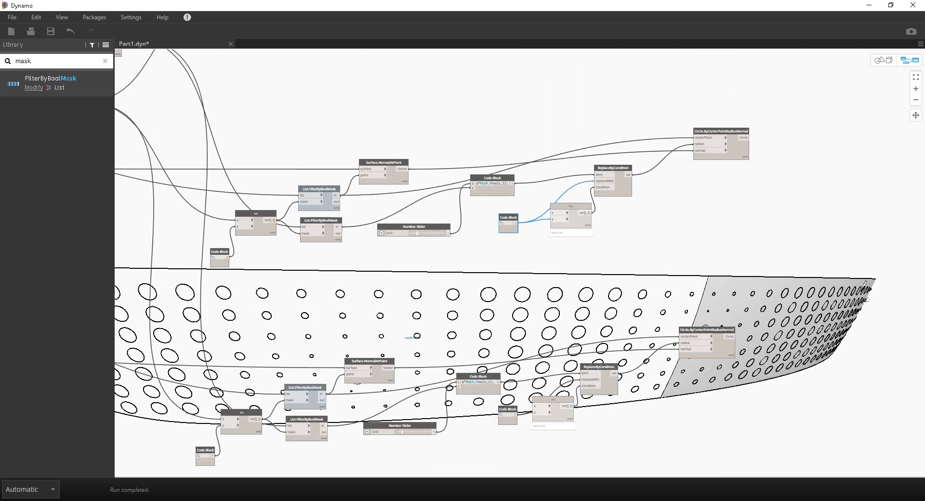
middle_click_drag(527, 204, 585, 255)
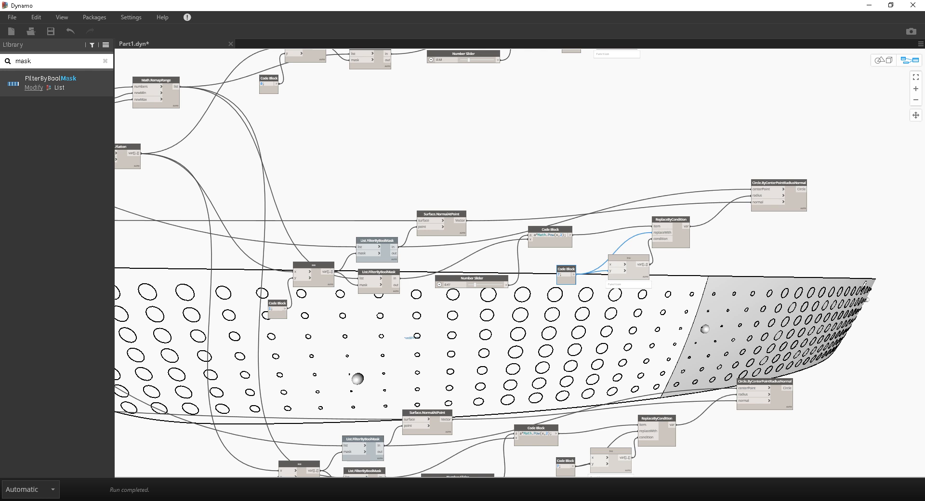
left_click_drag(628, 315, 286, 161)
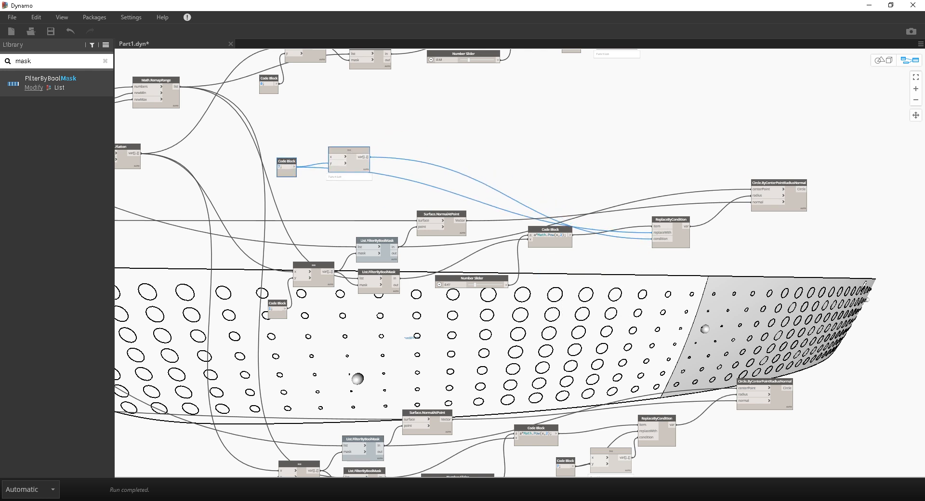
middle_click_drag(287, 162, 393, 206)
left_click_drag(393, 206, 202, 297)
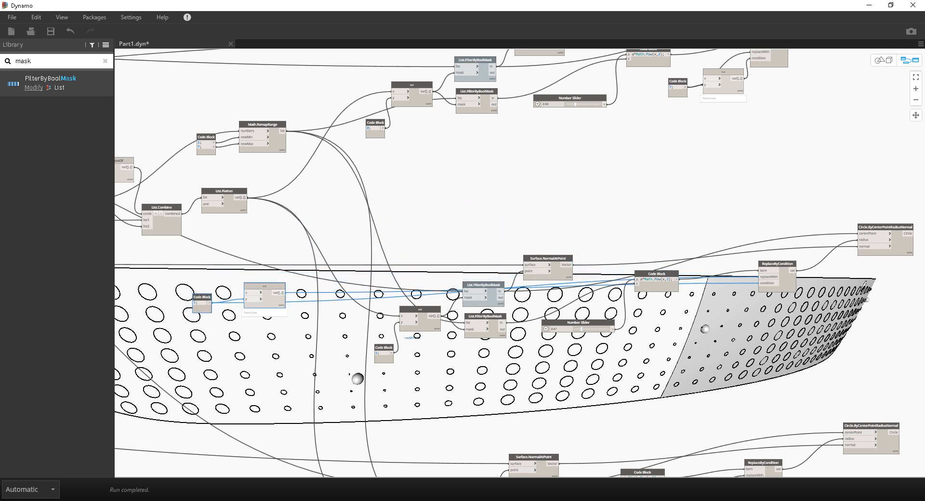
left_click(309, 280)
left_click_drag(268, 286, 264, 269)
Wire the shared >= node and Code Block into the first branch's ReplaceByCondition condition and replaceWith inputs, and delete that branch's duplicate pair.
left_click(276, 276)
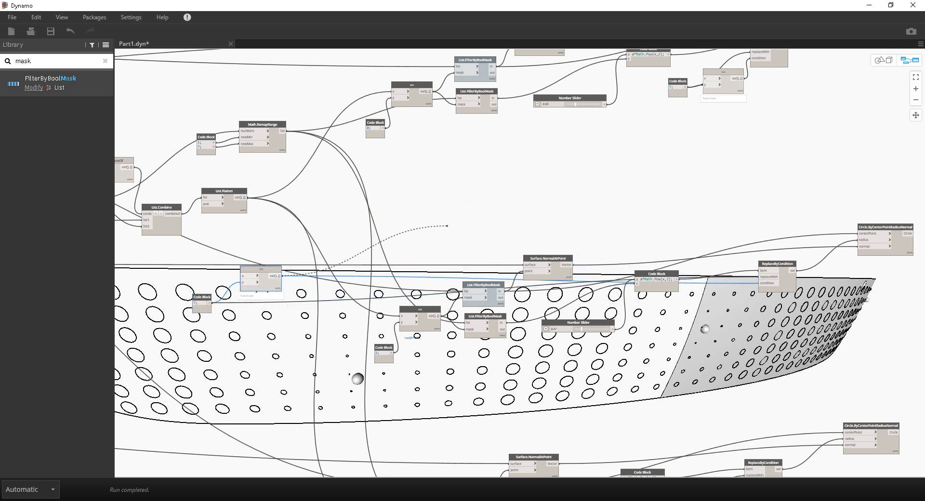
middle_click_drag(628, 119, 588, 188)
left_click(713, 128)
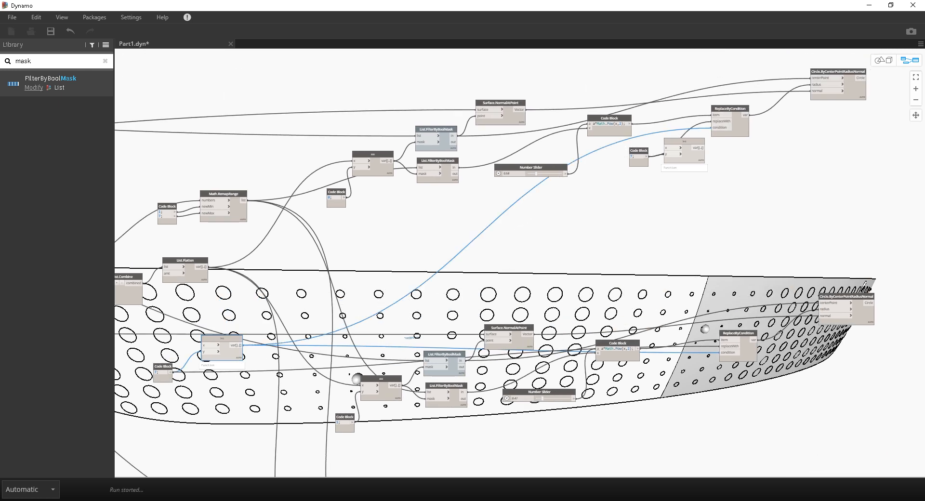
left_click(170, 372)
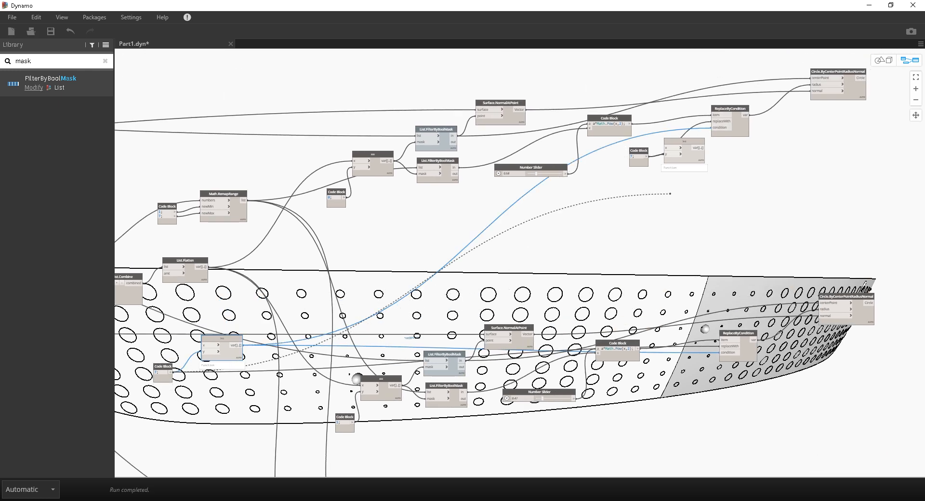
left_click(714, 121)
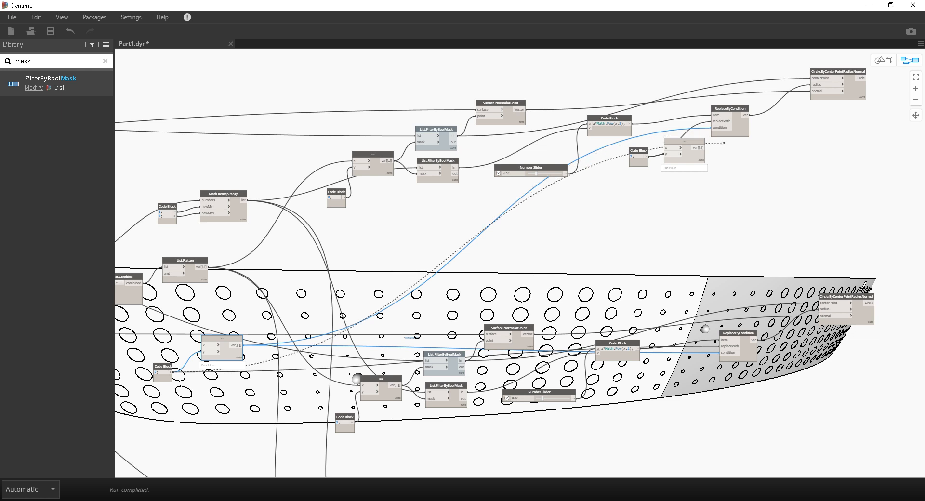
left_click_drag(638, 145, 741, 189)
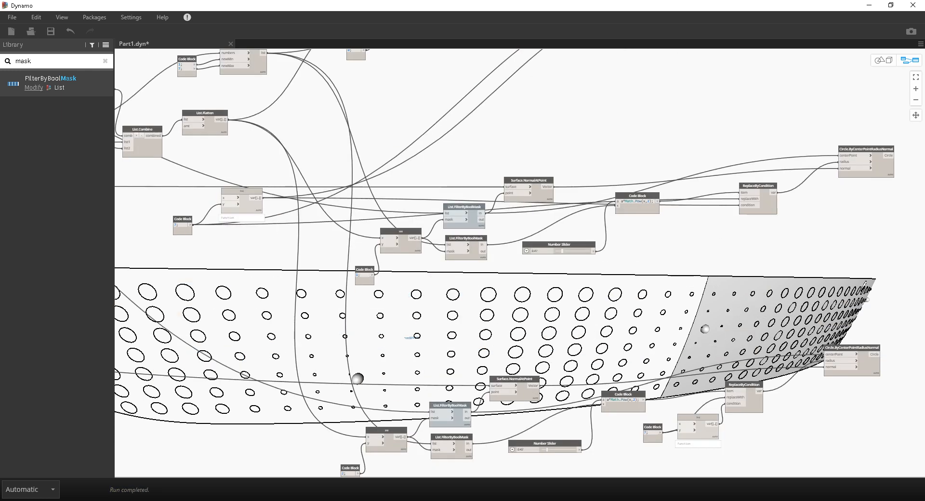
Wire the shared >= node and Code Block into the third branch's ReplaceByCondition condition and replaceWith inputs, and delete its duplicate pair.
middle_click_drag(309, 231, 332, 171)
left_click_drag(265, 132, 750, 344)
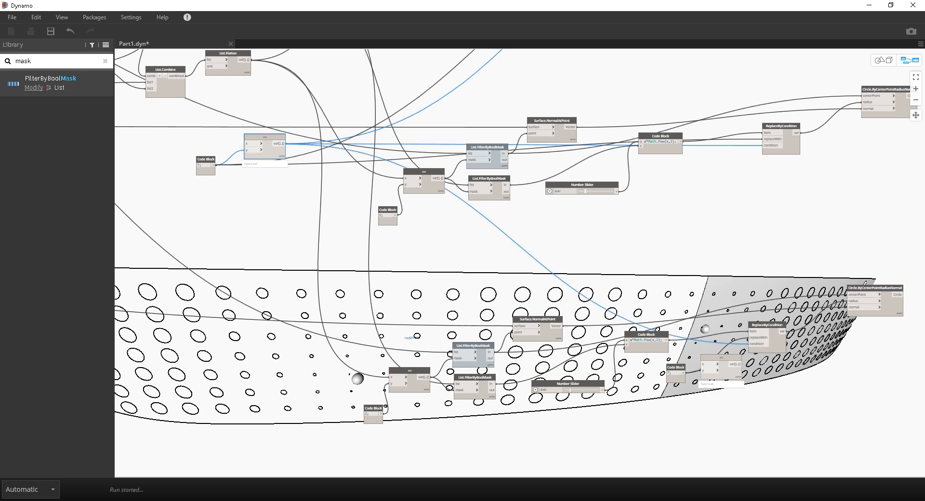
left_click_drag(214, 166, 752, 338)
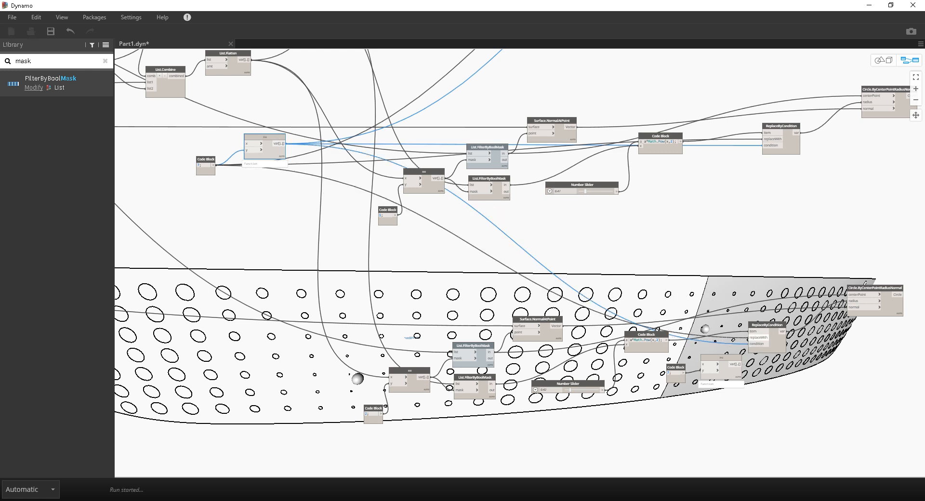
left_click_drag(766, 399, 670, 365)
key("Delete")
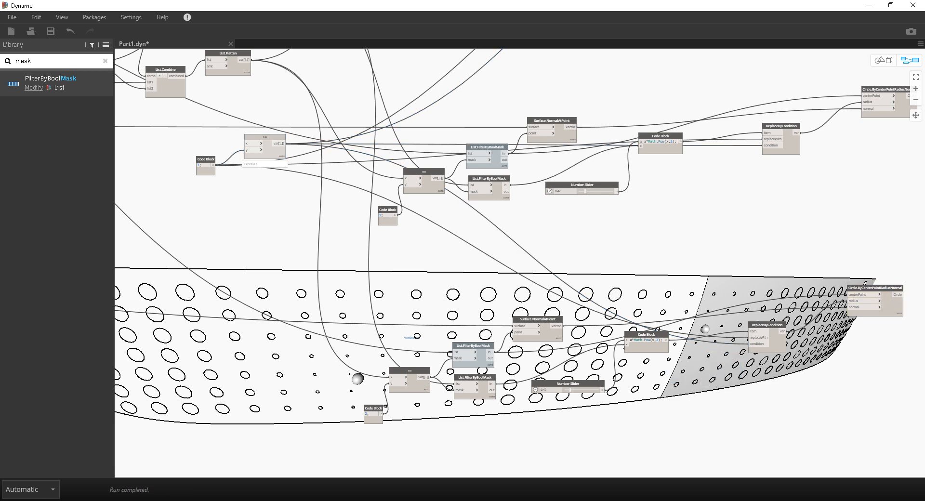
Edit the value in the shared Code Block that feeds the >= node and all three ReplaceByCondition nodes.
scroll(206, 167, "up", 3)
middle_click_drag(206, 166, 245, 193)
scroll(400, 202, "down", 3)
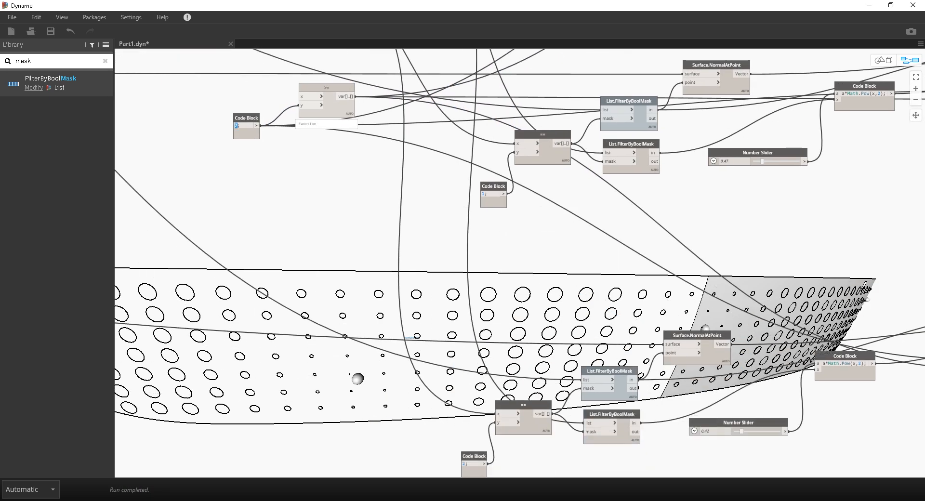
scroll(303, 188, "up", 2)
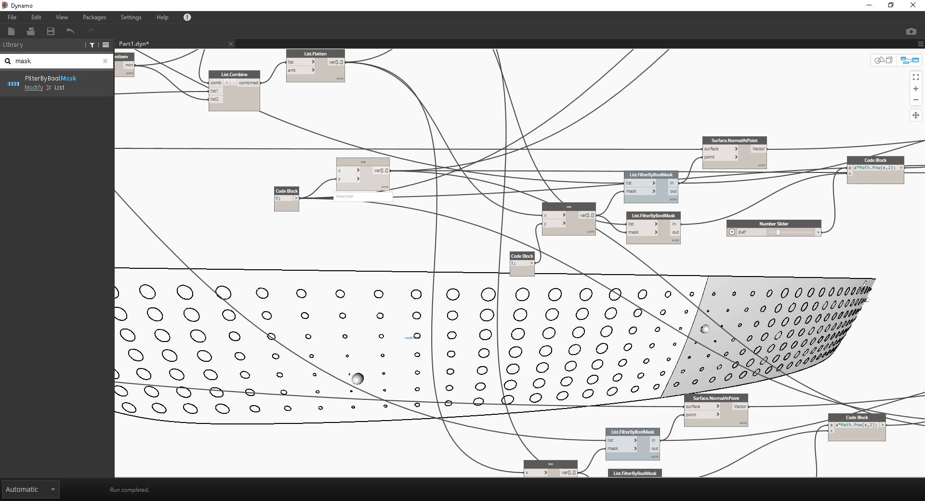
double_click(277, 199)
scroll(547, 269, "down", 3)
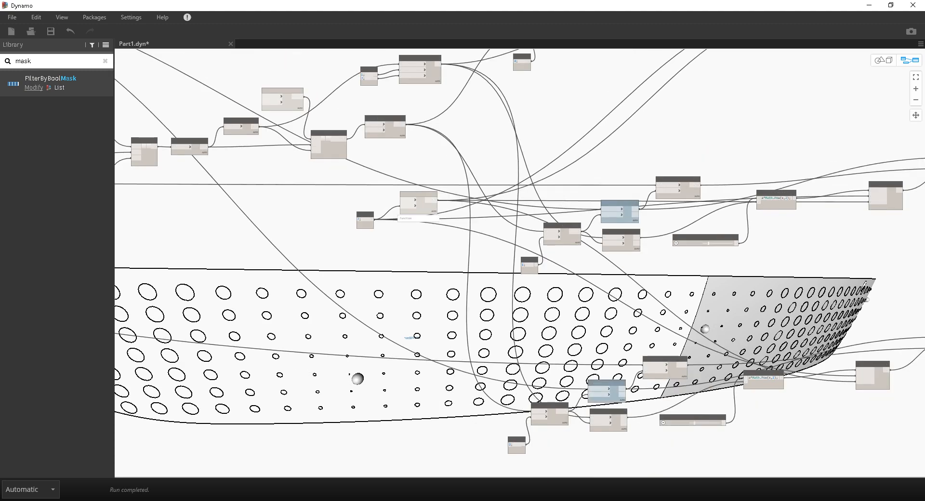
Examine the hole pattern along the whole panel in the 3D view and return to the node graph.
key("ctrl+b")
scroll(547, 269, "down", 4)
right_click_drag(547, 268, 499, 268)
middle_click_drag(499, 268, 458, 252)
right_click_drag(458, 252, 444, 270)
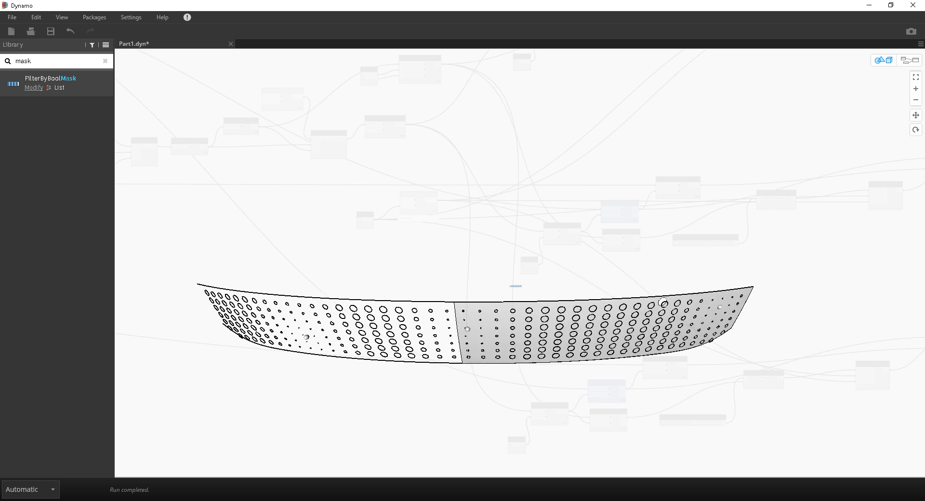
left_click(910, 60)
scroll(586, 175, "down", 5)
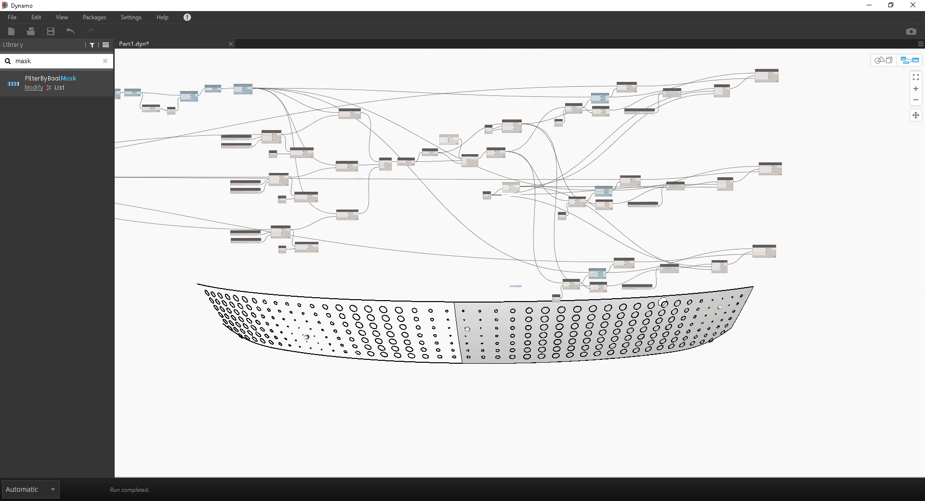
Select the three Circle.ByCenterPointRadiusNormal nodes to check their circles on the panel.
middle_click_drag(587, 174, 747, 245)
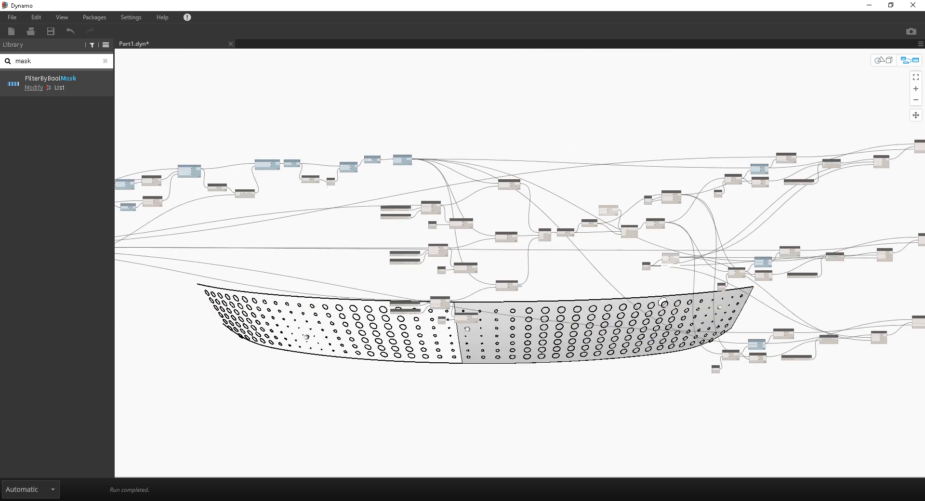
middle_click_drag(820, 203, 372, 208)
scroll(522, 144, "up", 5)
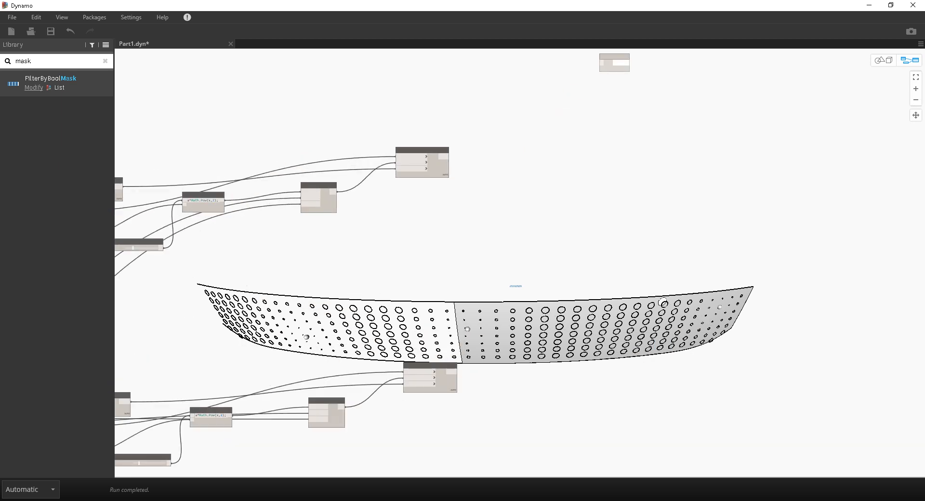
scroll(453, 161, "up", 3)
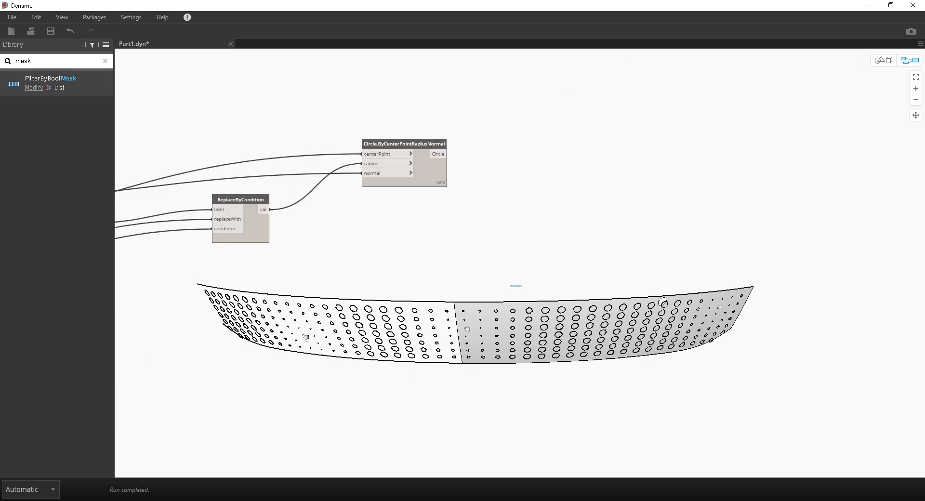
scroll(480, 91, "down", 4)
left_click_drag(524, 171, 455, 438)
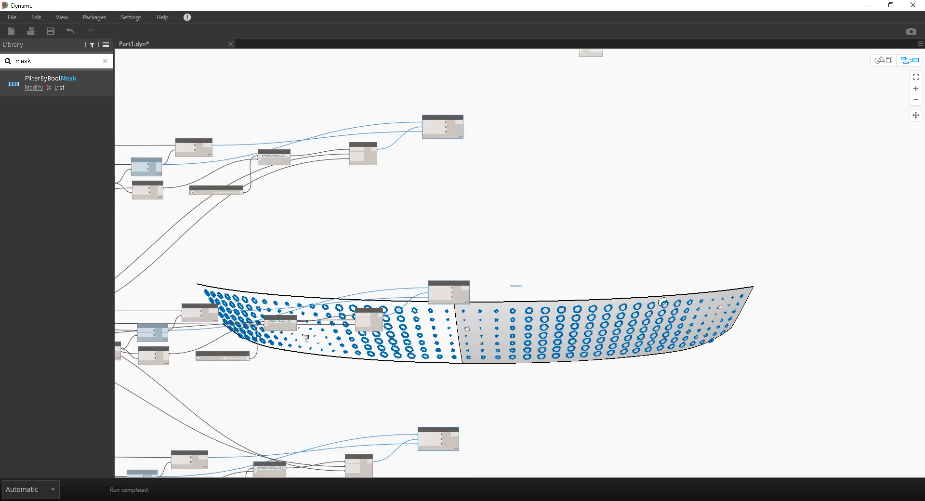
left_click(530, 155)
Add a List.Join node after the circle nodes and extend it to three list inputs.
scroll(530, 154, "up", 3)
middle_click_drag(530, 154, 525, 243)
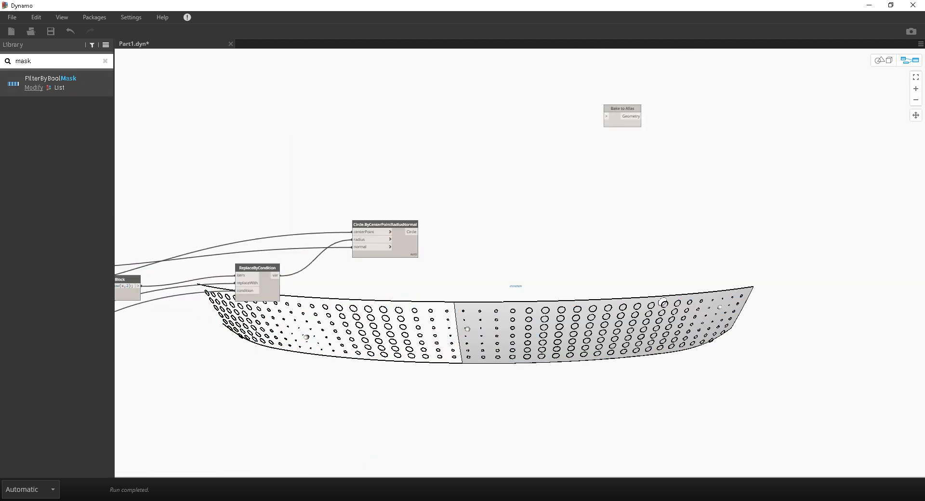
double_click(23, 62)
type("jpo")
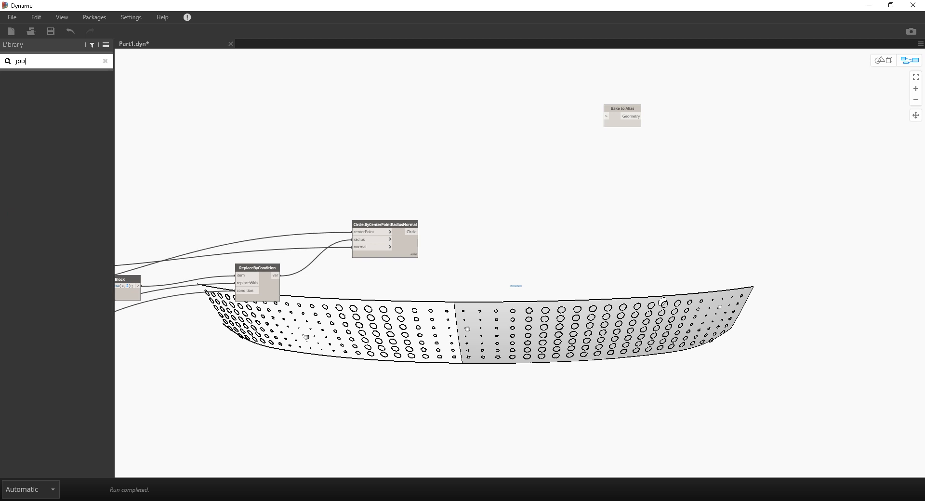
key("BackSpace")
key("BackSpace")
type("oin")
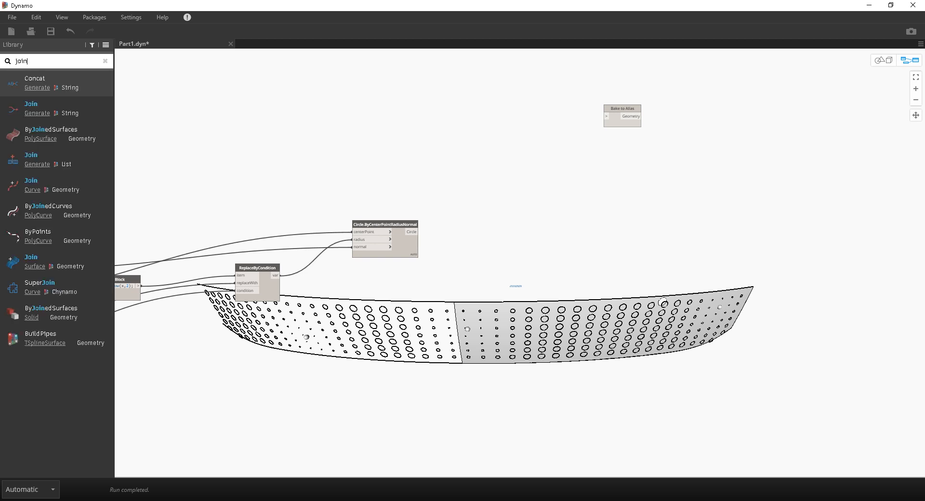
left_click(34, 159)
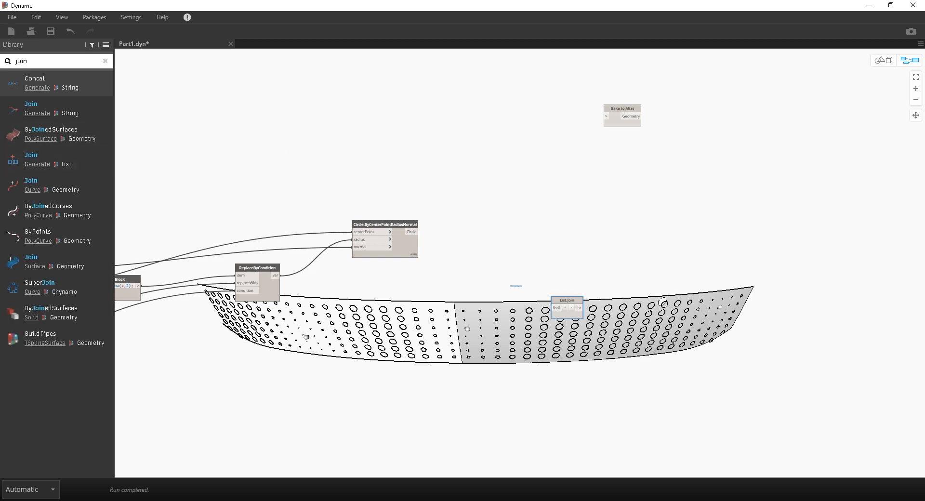
left_click_drag(566, 300, 529, 260)
left_click(528, 268)
left_click(528, 268)
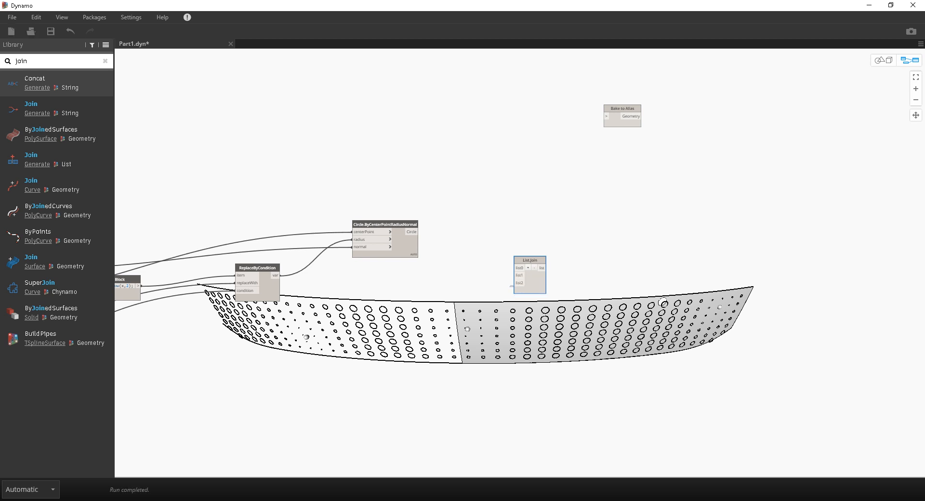
Connect the three branches' Circle outputs to List.Join's inputs and feed the joined list into the Bake to Alias node placed beside it.
left_click_drag(419, 231, 514, 268)
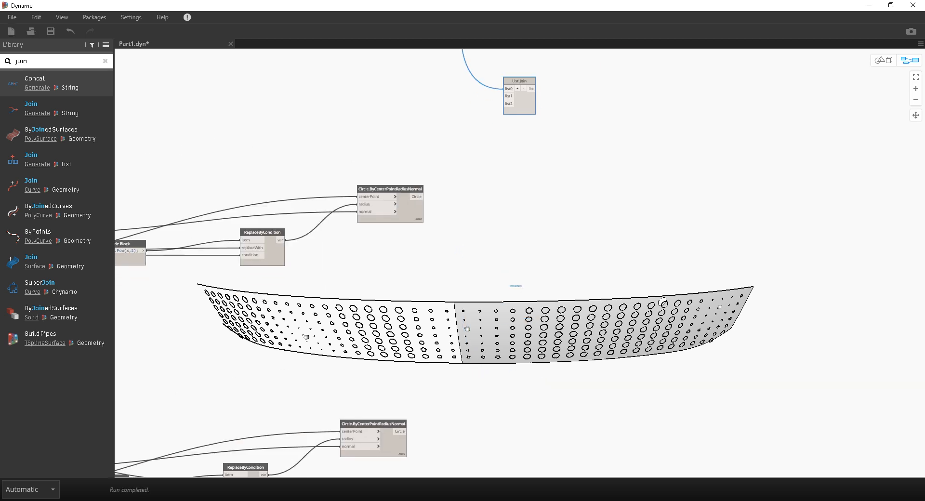
left_click_drag(422, 197, 504, 96)
left_click_drag(400, 432, 509, 104)
middle_click_drag(511, 105, 355, 360)
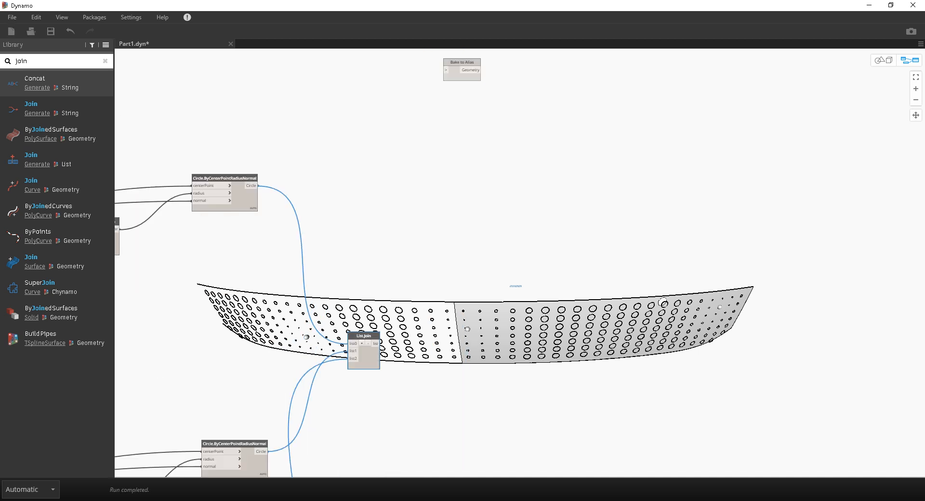
left_click_drag(463, 62, 434, 325)
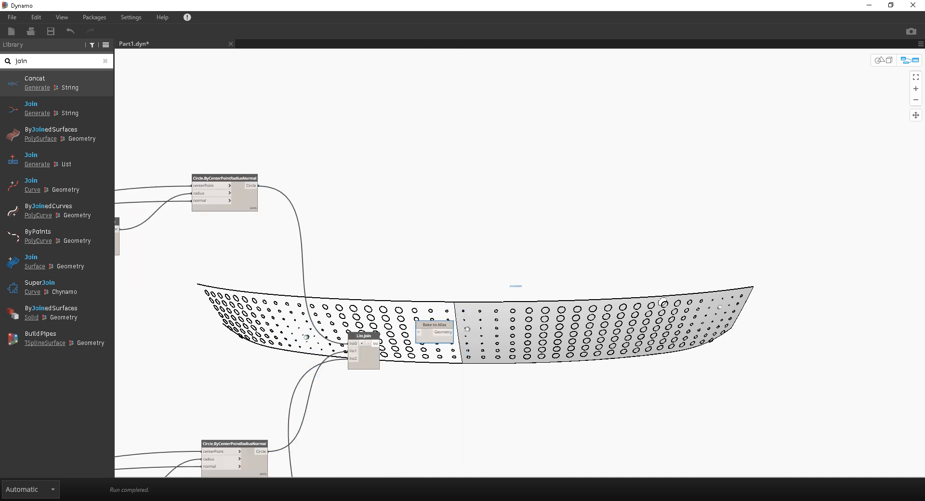
left_click_drag(377, 344, 419, 332)
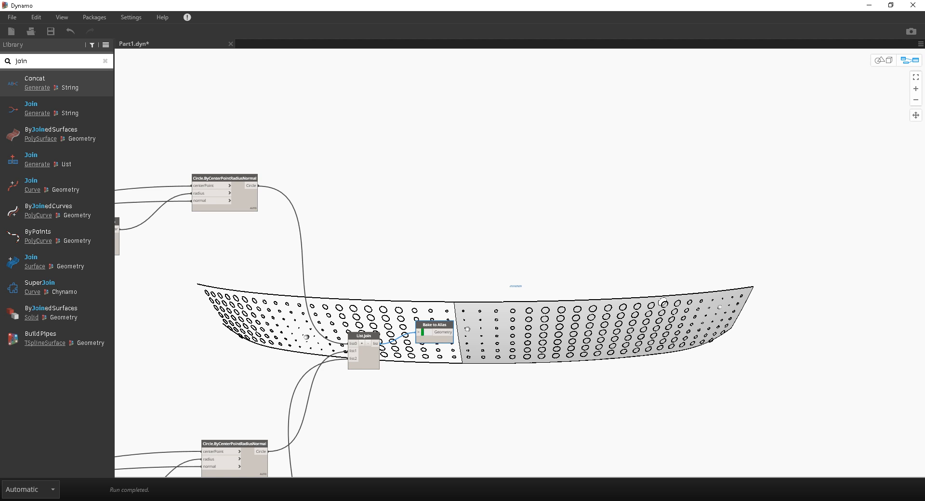
Switch to Alias AutoStudio and examine the baked perforation circles along the panel.
left_click_drag(924, 82, 795, 83)
left_click_drag(617, 81, 619, 96)
middle_click_drag(434, 290, 433, 296, "alt+shift")
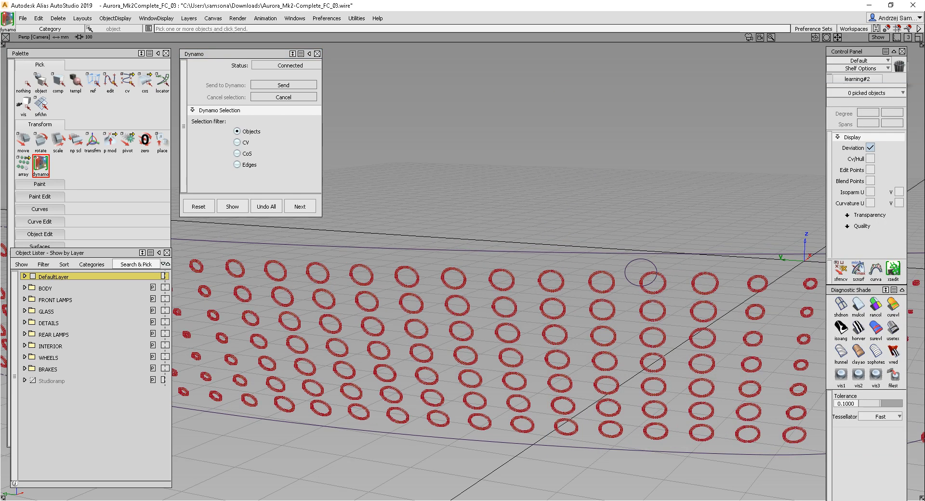
right_click_drag(434, 296, 337, 313, "alt+shift")
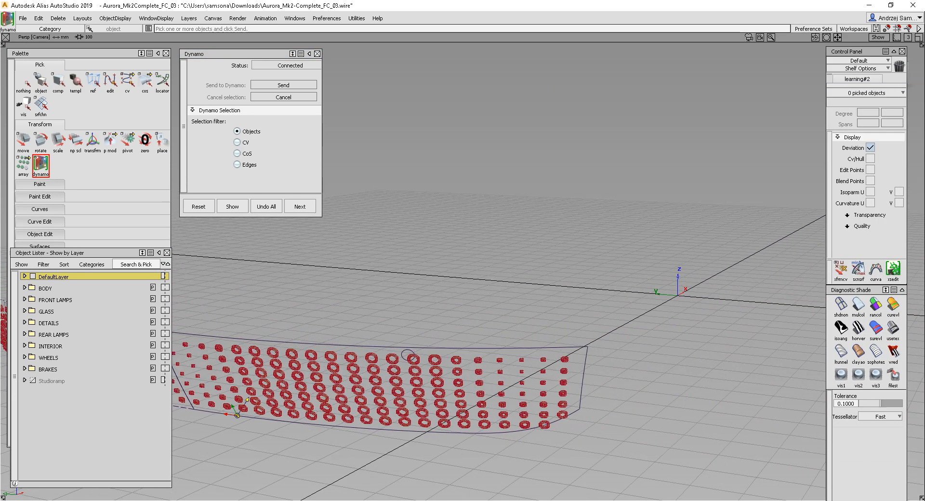
middle_click_drag(338, 313, 596, 286, "alt+shift")
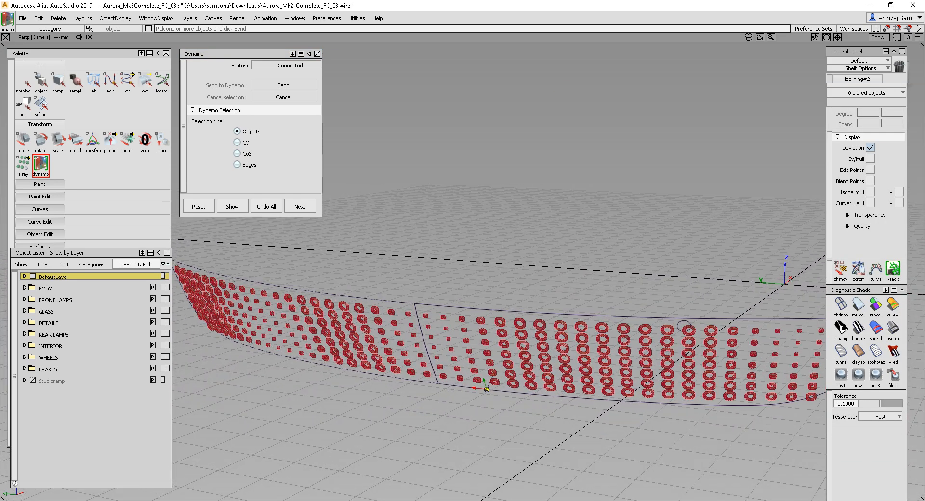
Inspect the baked circles up close around the panel's seam and across its wider span.
right_click_drag(595, 287, 674, 286, "alt+shift")
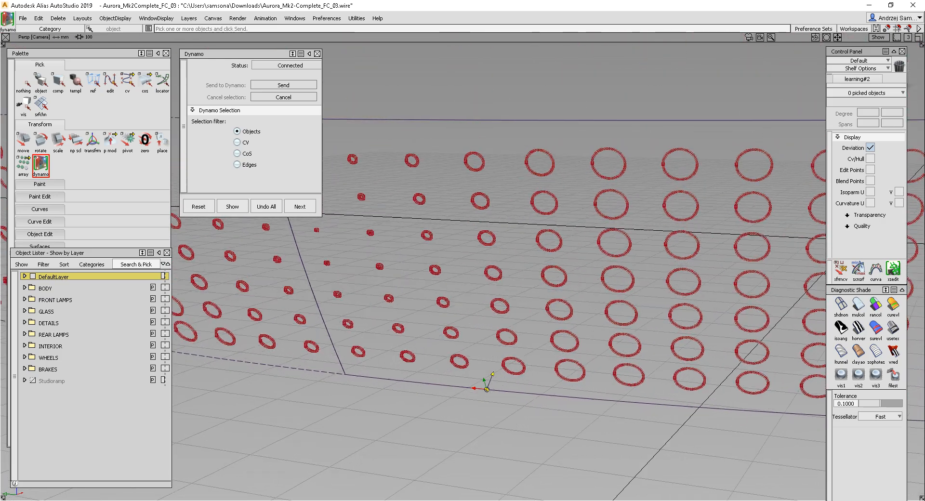
left_click_drag(674, 286, 698, 265, "alt+shift")
right_click_drag(699, 265, 718, 265, "alt+shift")
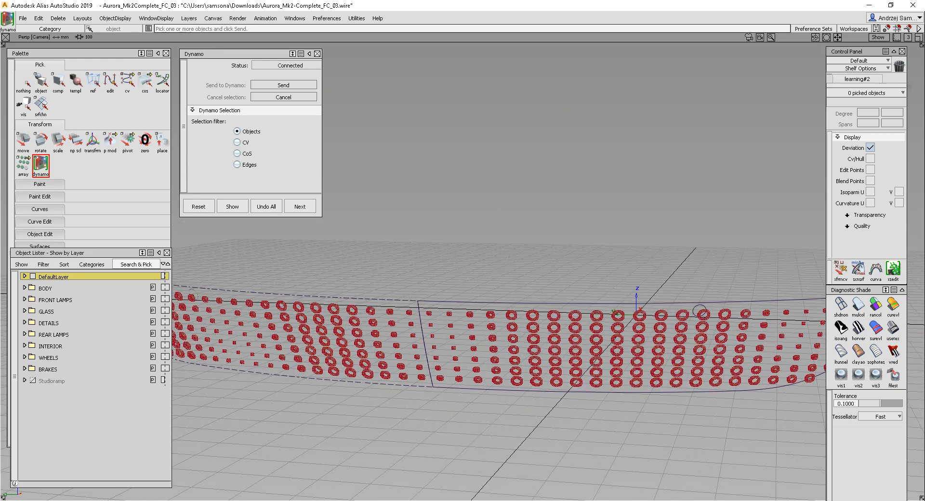
Switch to Dynamo and place its window beside the baked panel, with the attractor point nodes in view.
left_click(178, 467)
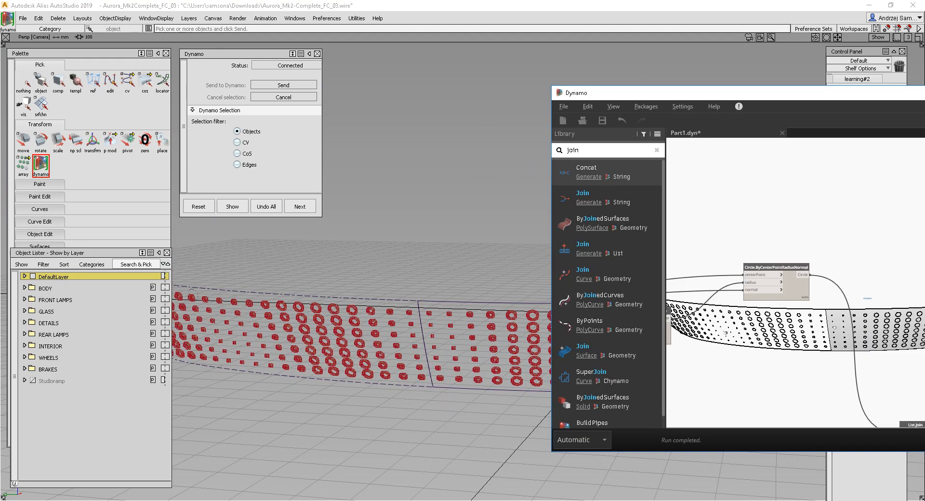
left_click_drag(750, 94, 486, 35)
scroll(473, 285, "down", 2)
middle_click_drag(473, 284, 739, 86)
scroll(703, 250, "down", 5)
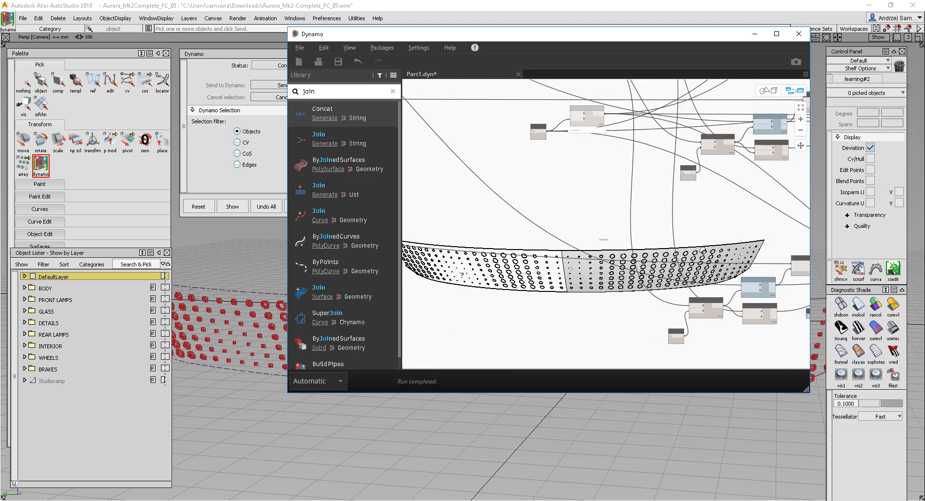
scroll(703, 249, "up", 5)
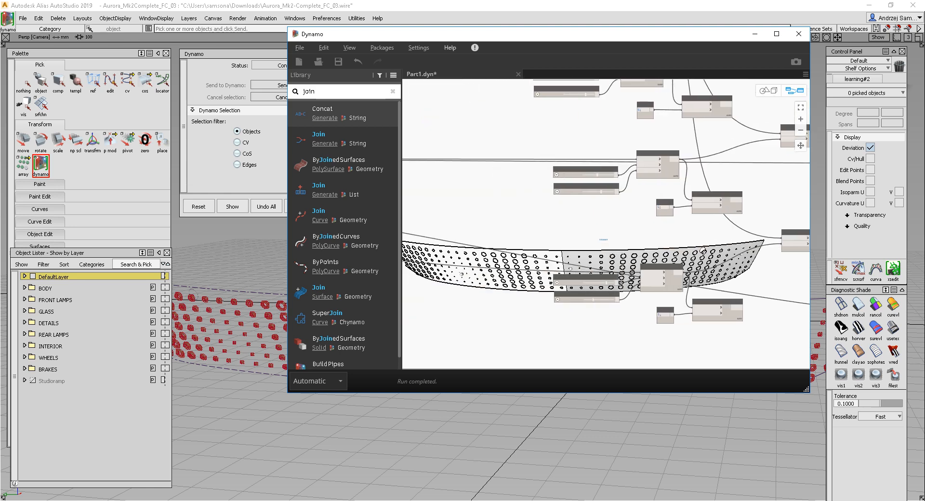
left_click(450, 48)
left_click(450, 48)
left_click_drag(472, 37, 688, 70)
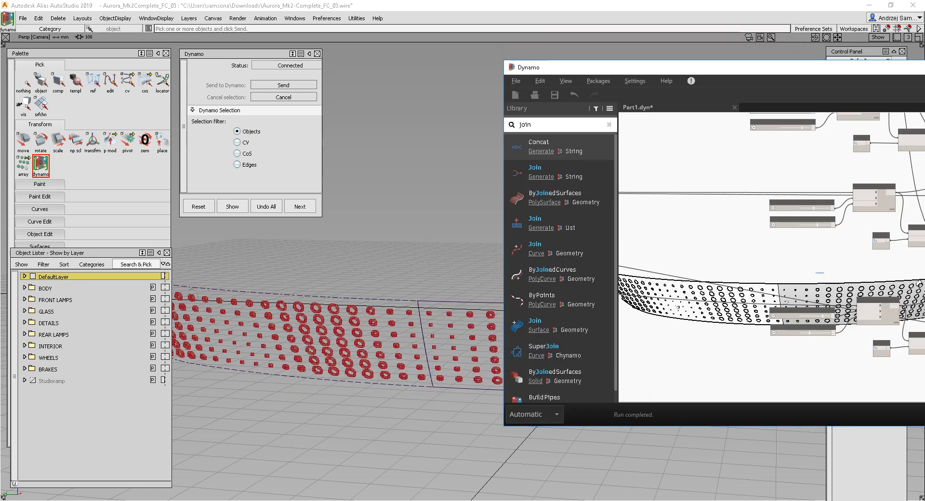
Set the v-parameter slider to 0.31 on the Surface.PointAtParameter attractor whose u slider is 0.97.
scroll(865, 204, "up", 6)
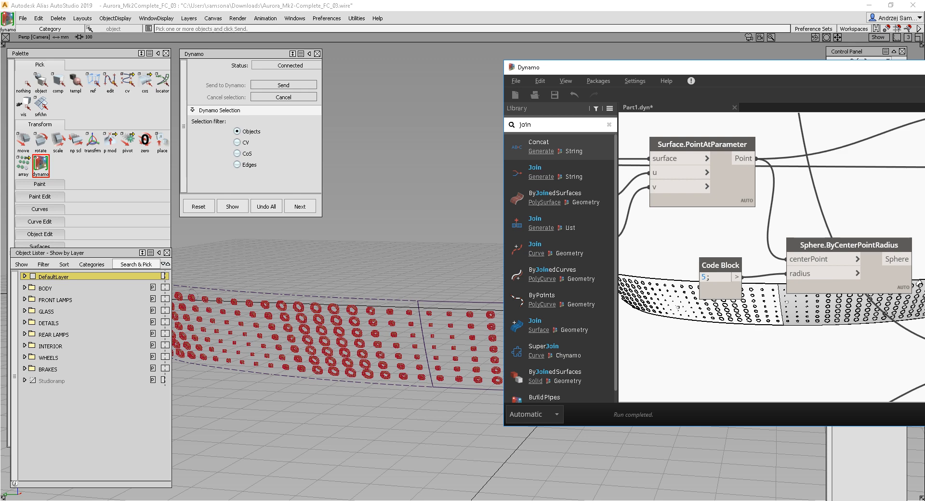
middle_click_drag(860, 275, 919, 284)
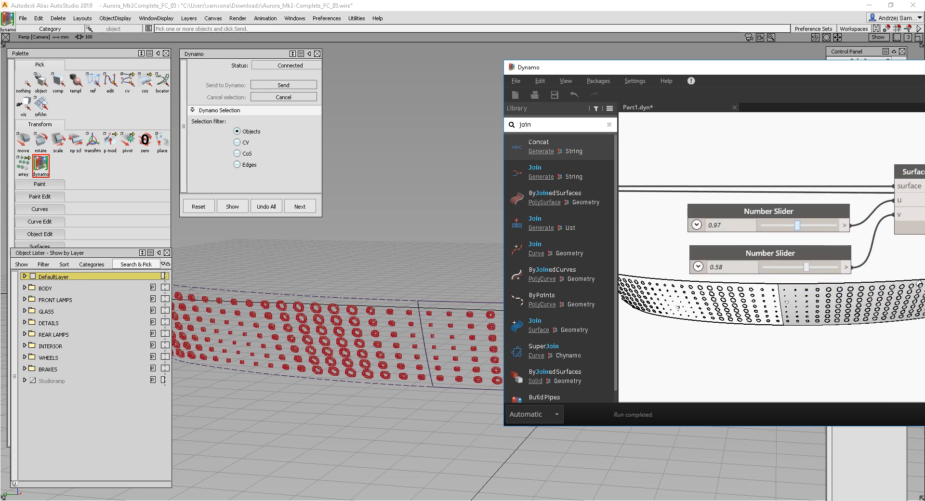
left_click_drag(806, 267, 787, 267)
middle_click_drag(920, 285, 883, 284)
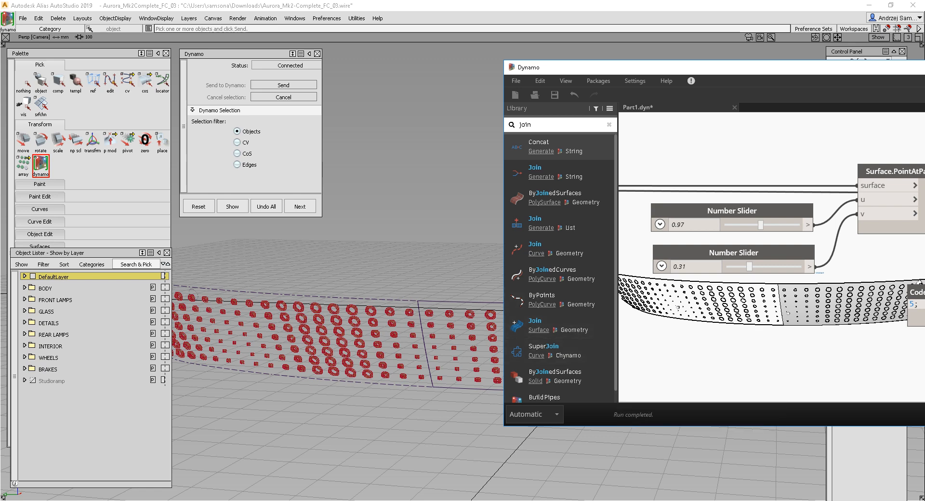
Maximize the Dynamo window and make the perforated panel smaller in the background 3D preview.
left_click_drag(714, 66, 349, 126)
left_click_drag(556, 130, 577, 111)
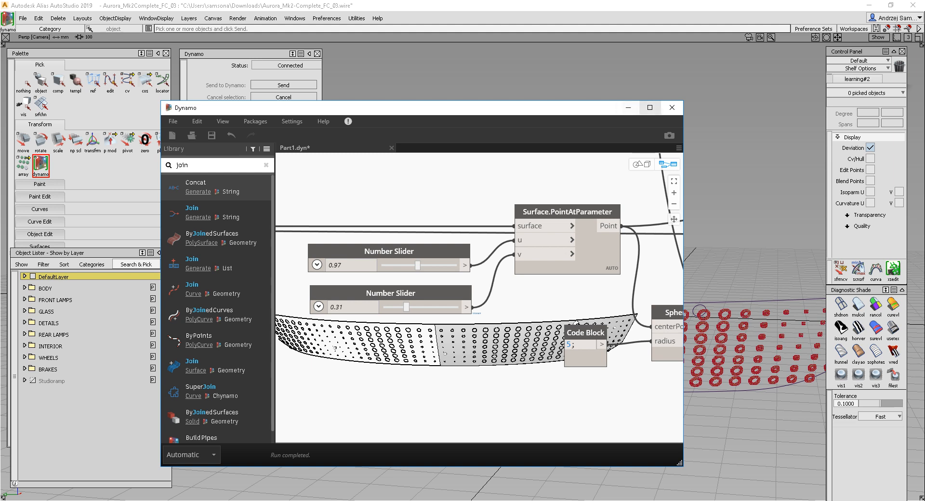
left_click(650, 107)
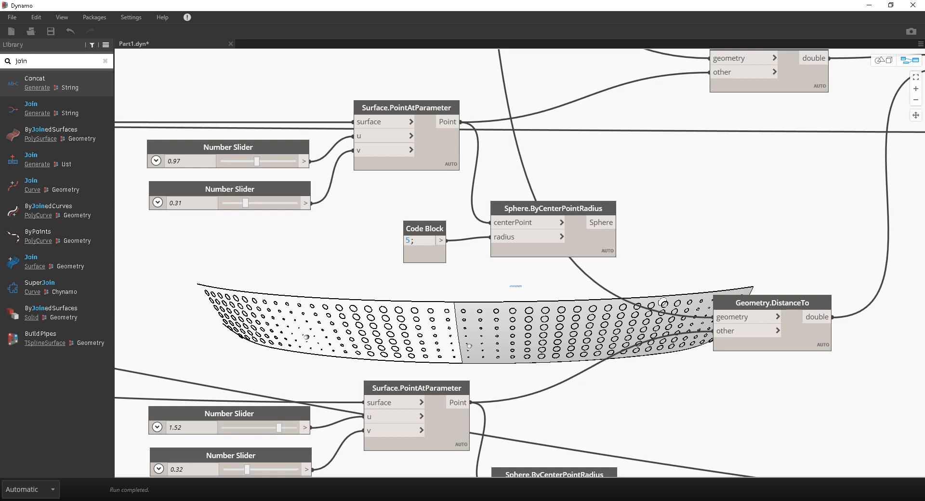
left_click(884, 60)
scroll(520, 263, "down", 6)
right_click_drag(554, 241, 511, 250)
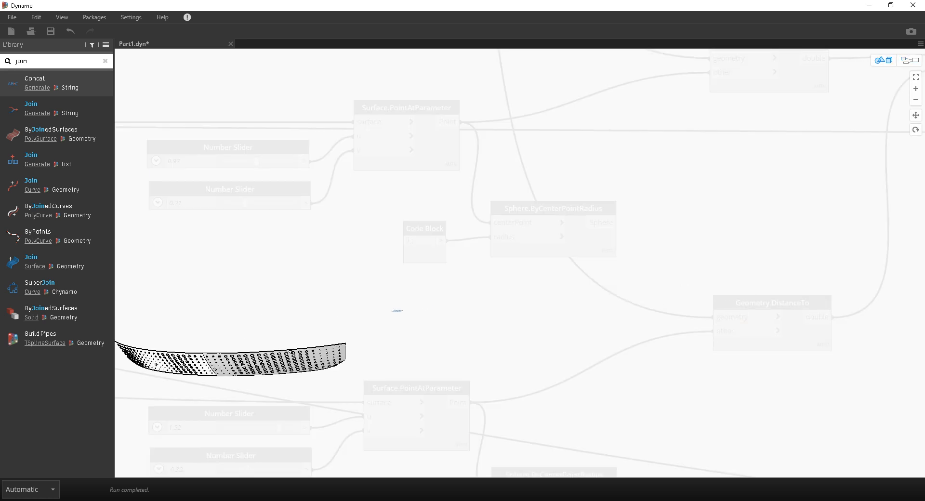
Return to graph navigation and examine how the three circle branches run into List.Join and Bake to Alias.
left_click(910, 61)
scroll(688, 156, "down", 6)
middle_click_drag(688, 156, 249, 244)
middle_click_drag(820, 159, 376, 186)
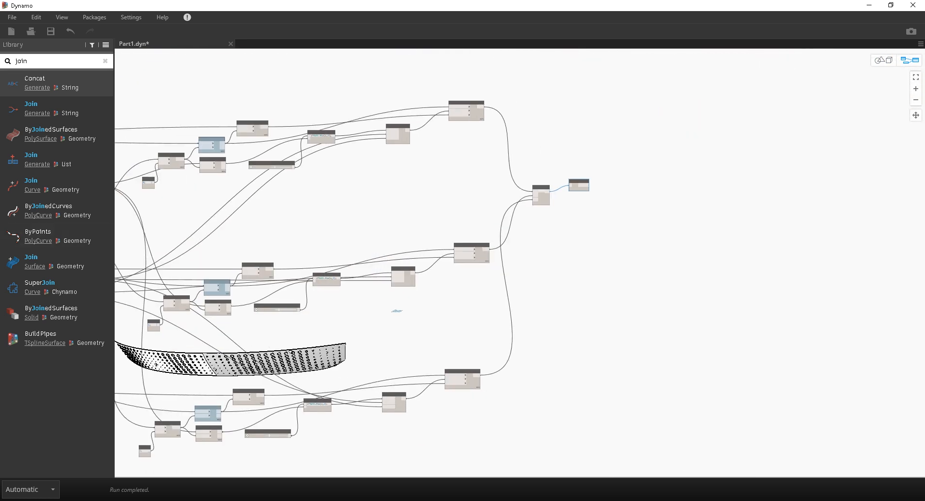
scroll(512, 181, "up", 4)
scroll(512, 182, "up", 1)
scroll(446, 209, "up", 1)
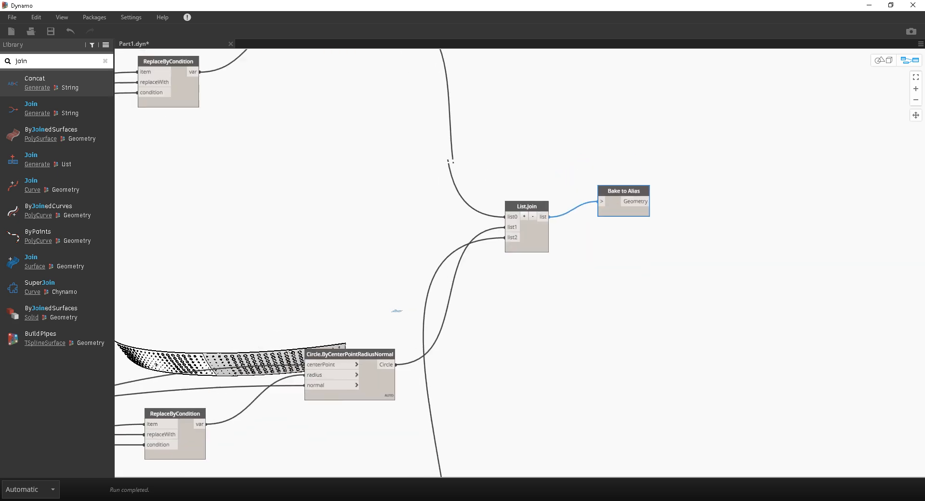